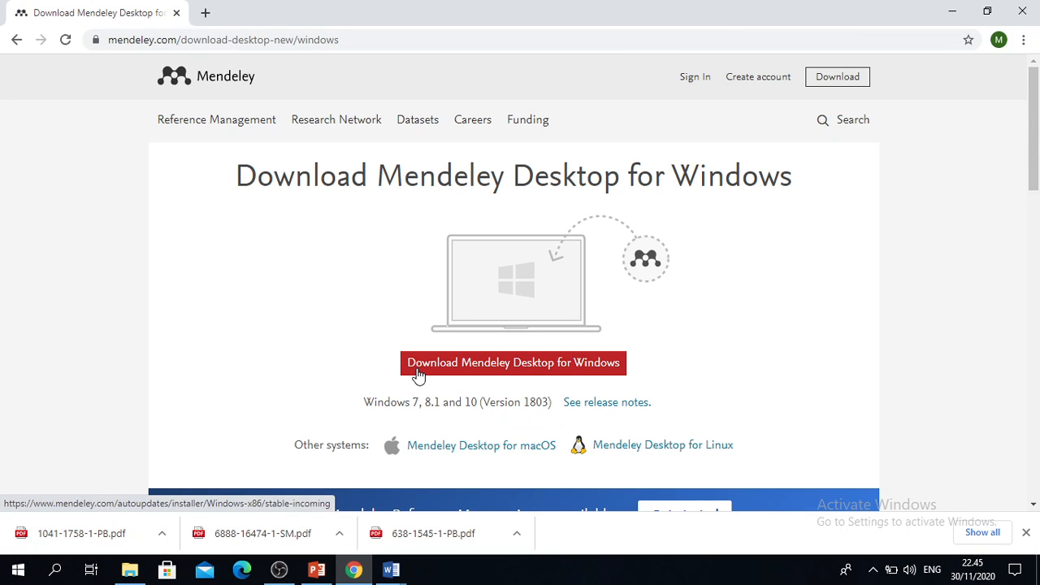
Start downloading Mendeley Desktop for Windows from the Mendeley site and cancel the running download.
{"action": "left_click", "coordinate": [588, 375]}
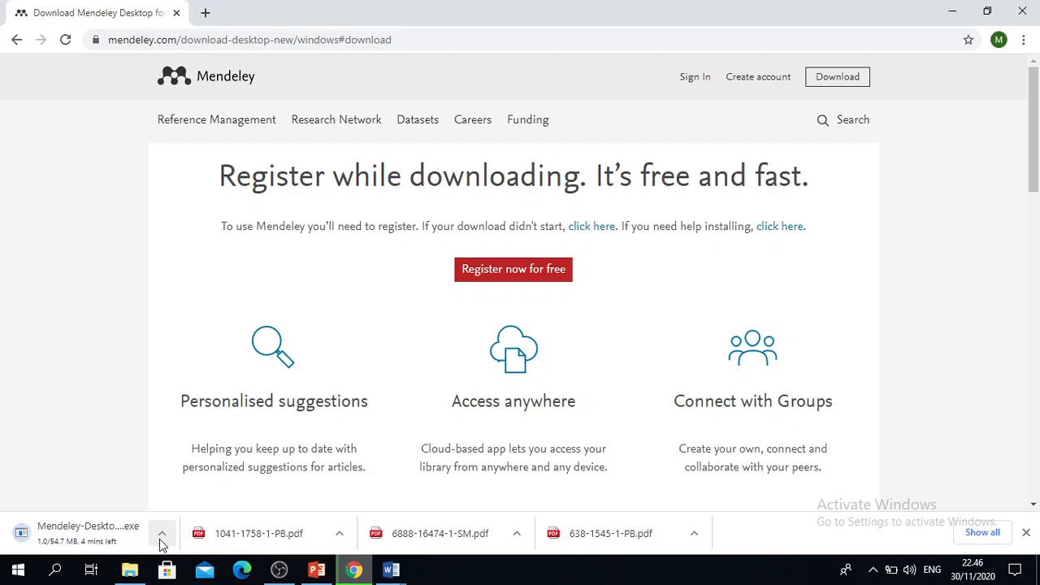
{"action": "left_click", "coordinate": [161, 534]}
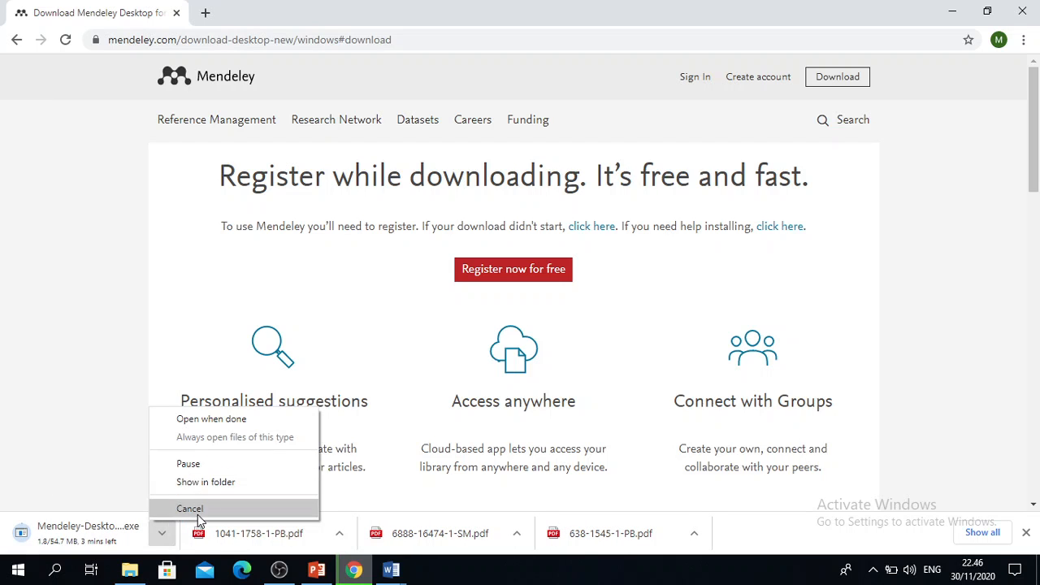
{"action": "left_click", "coordinate": [195, 507]}
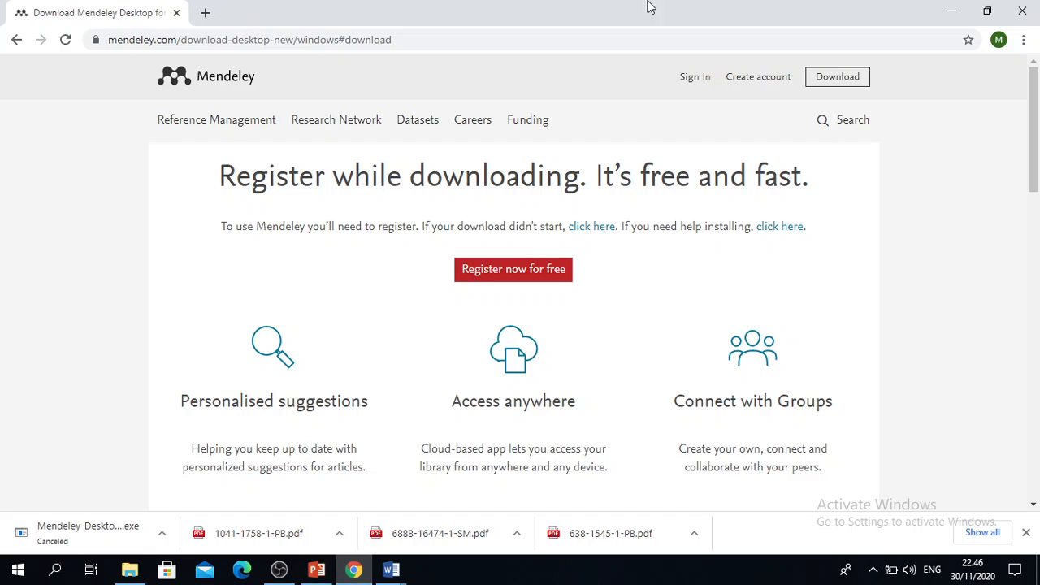
Minimize all open windows to reach the desktop and launch Mendeley Desktop.
{"action": "left_click", "coordinate": [951, 11]}
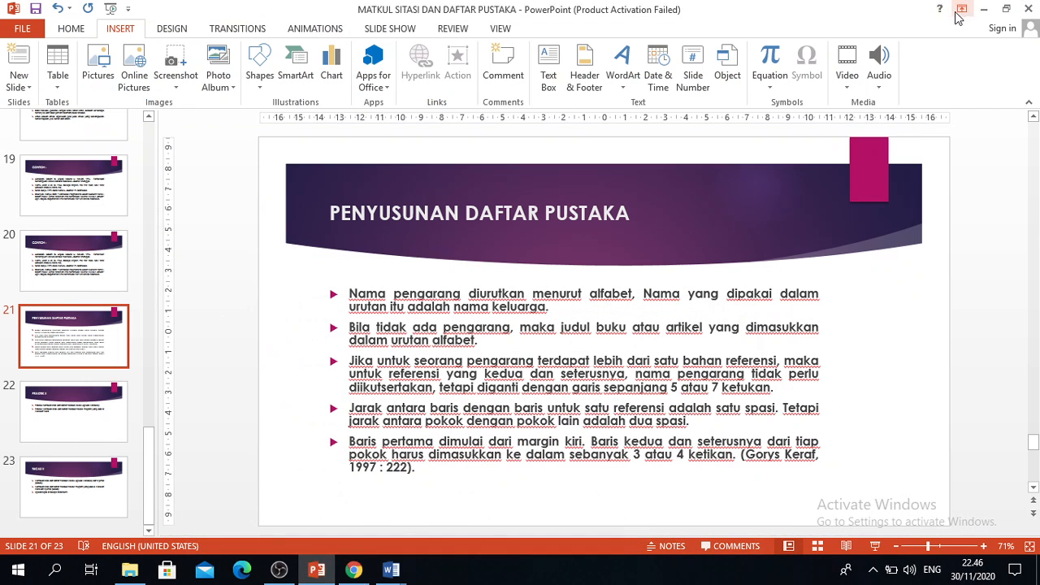
{"action": "left_click", "coordinate": [981, 8]}
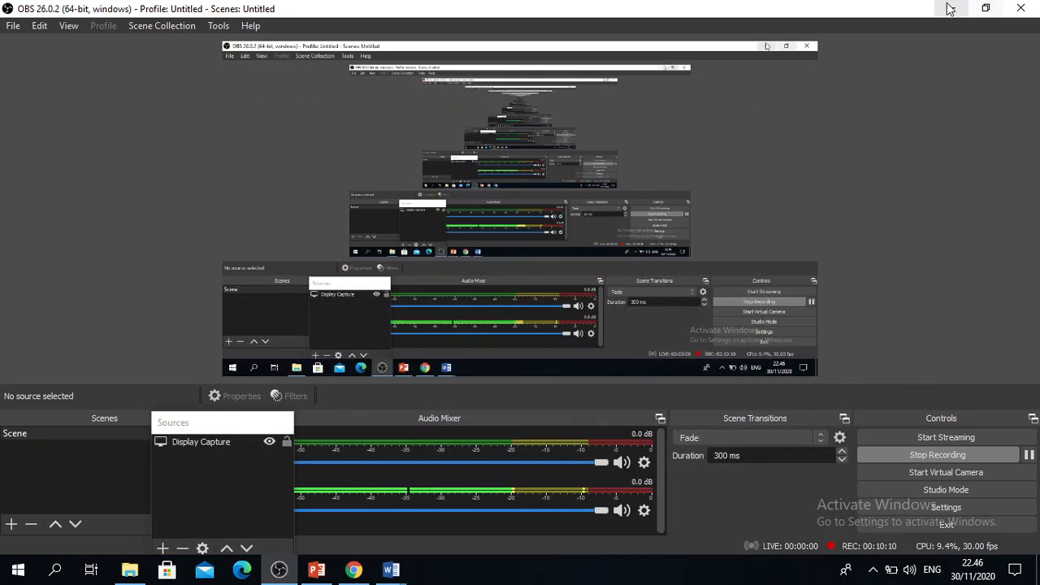
{"action": "left_click", "coordinate": [947, 8]}
{"action": "left_click", "coordinate": [983, 9]}
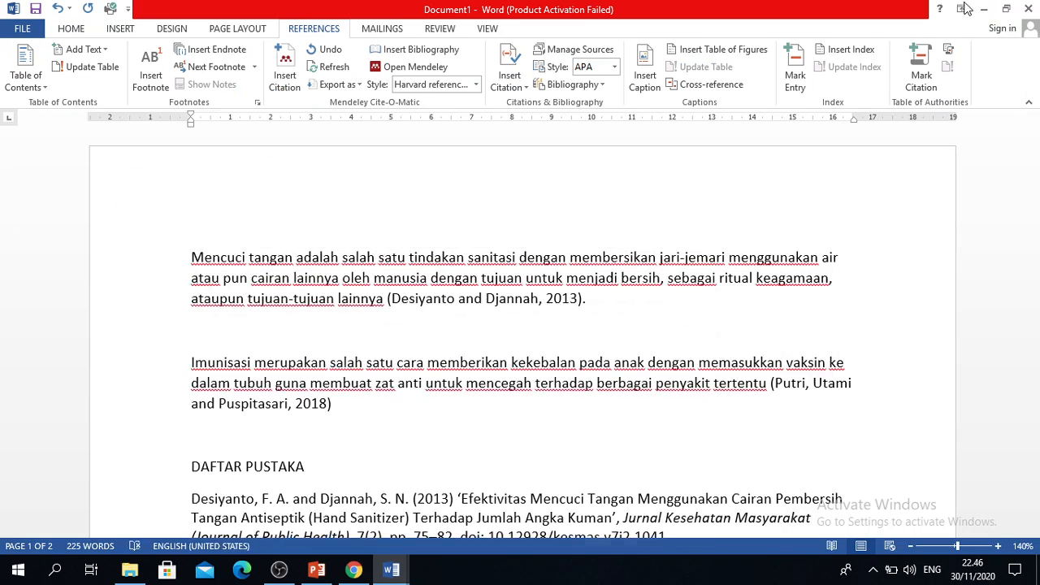
{"action": "left_click", "coordinate": [983, 8]}
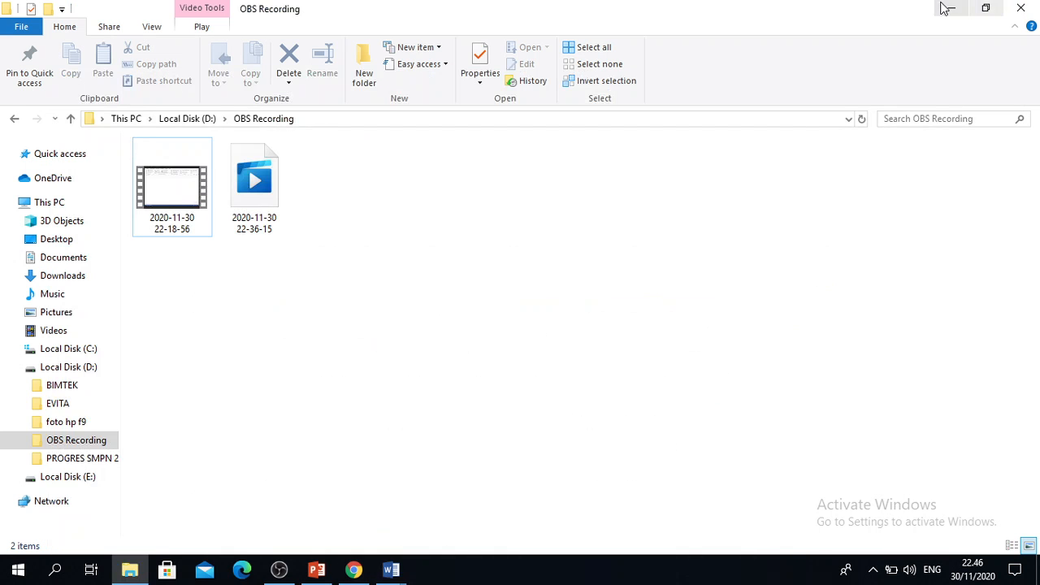
{"action": "left_click", "coordinate": [942, 8]}
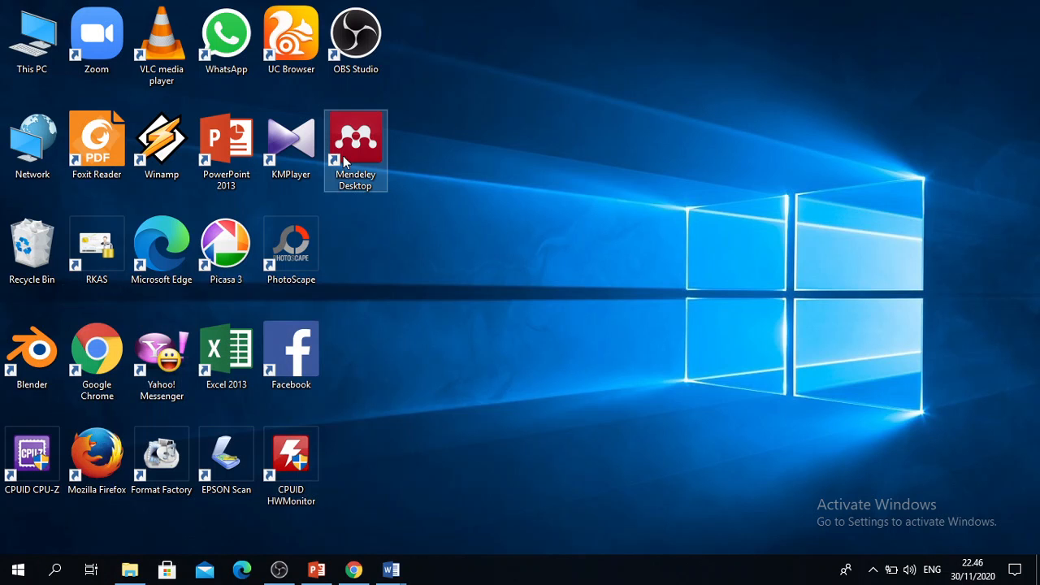
{"action": "double_click", "coordinate": [344, 163]}
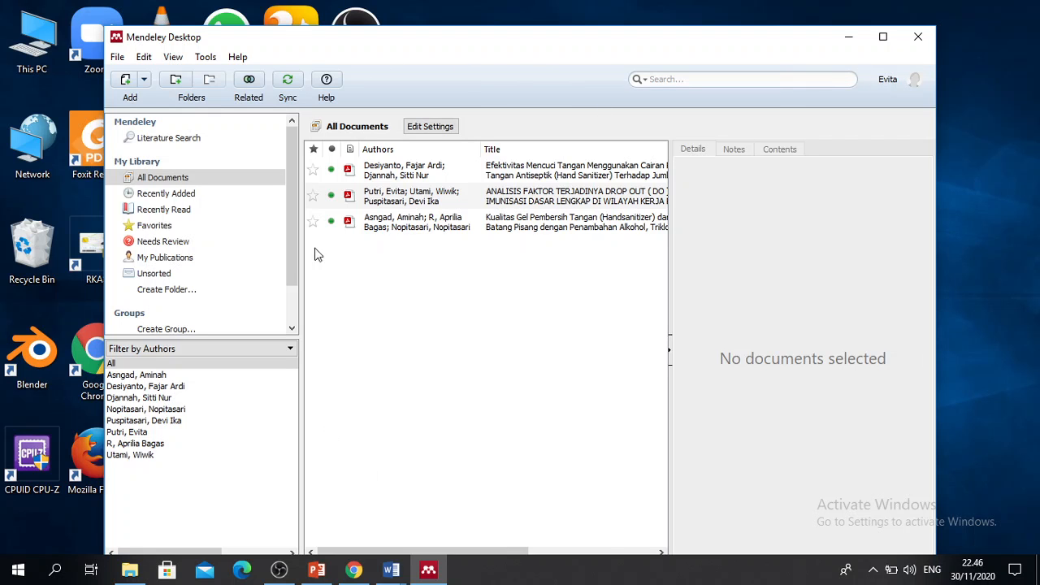
Switch to Chrome and open the Google home page in a new tab by searching for "google".
{"action": "left_click", "coordinate": [353, 570]}
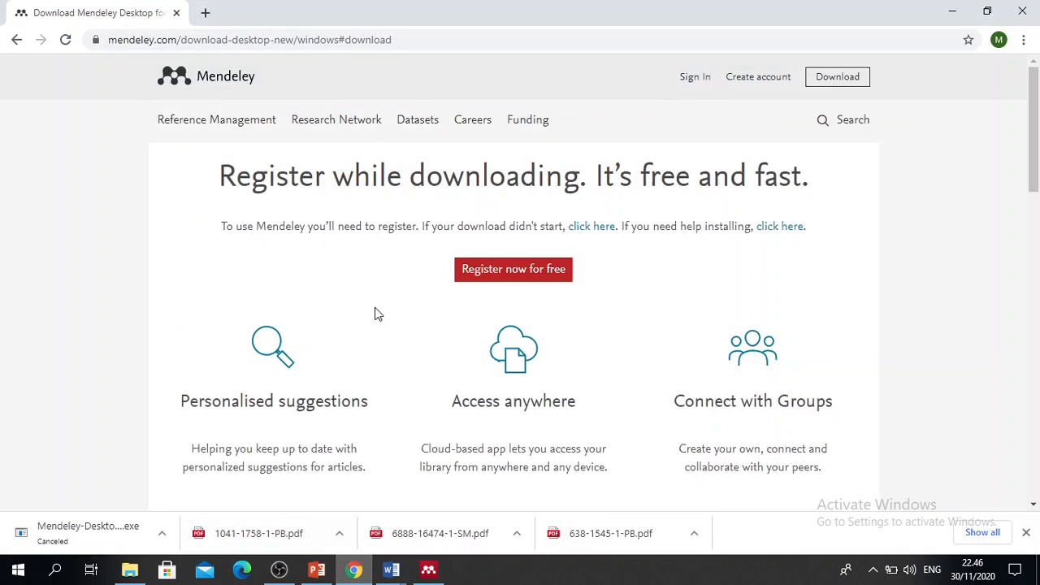
{"action": "left_click", "coordinate": [204, 14]}
{"action": "type", "text": "goo"}
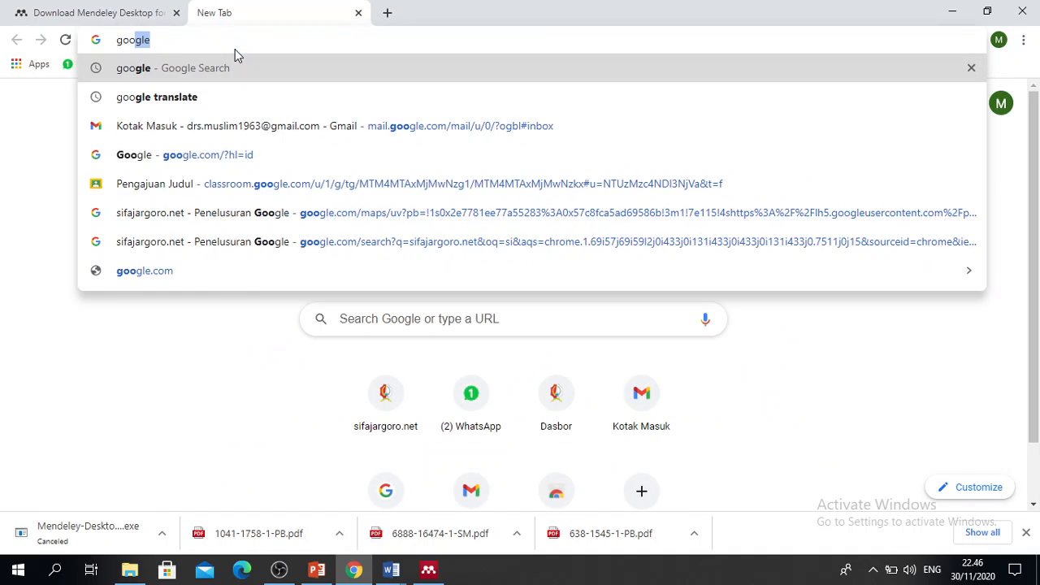
{"action": "key", "text": "Return"}
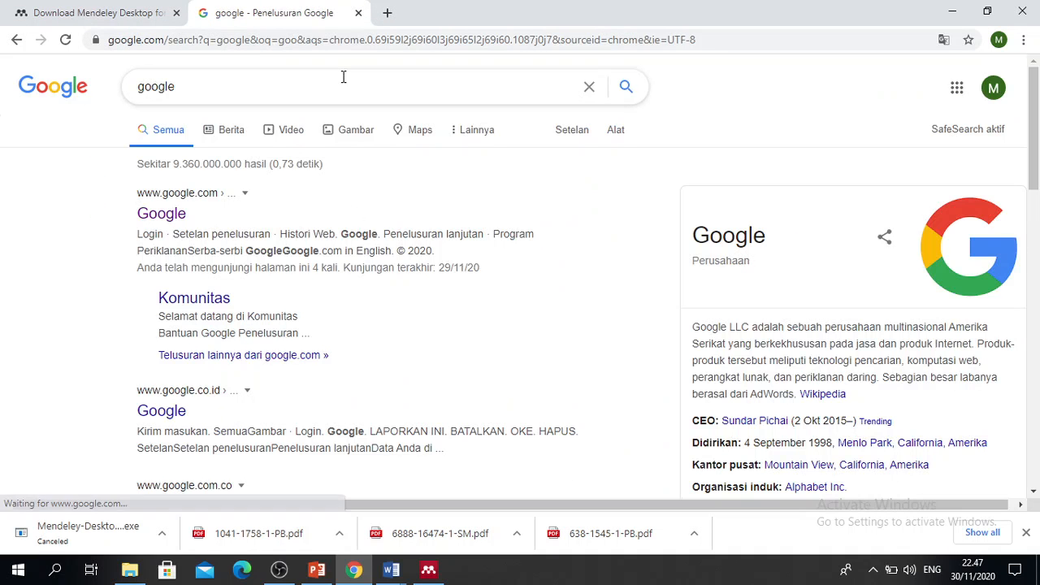
{"action": "left_click", "coordinate": [230, 86]}
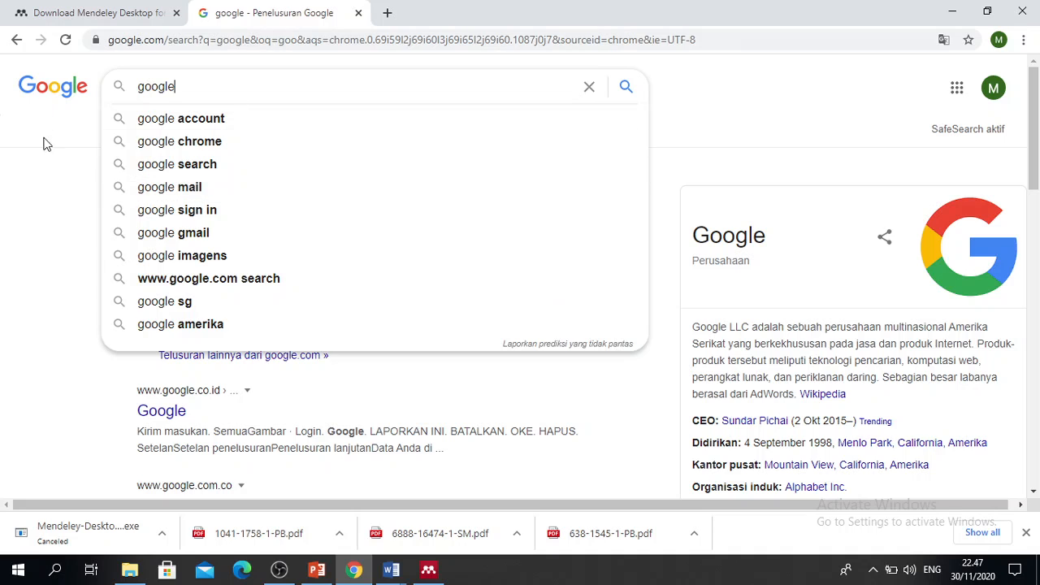
{"action": "left_click", "coordinate": [49, 163]}
{"action": "left_click", "coordinate": [153, 213]}
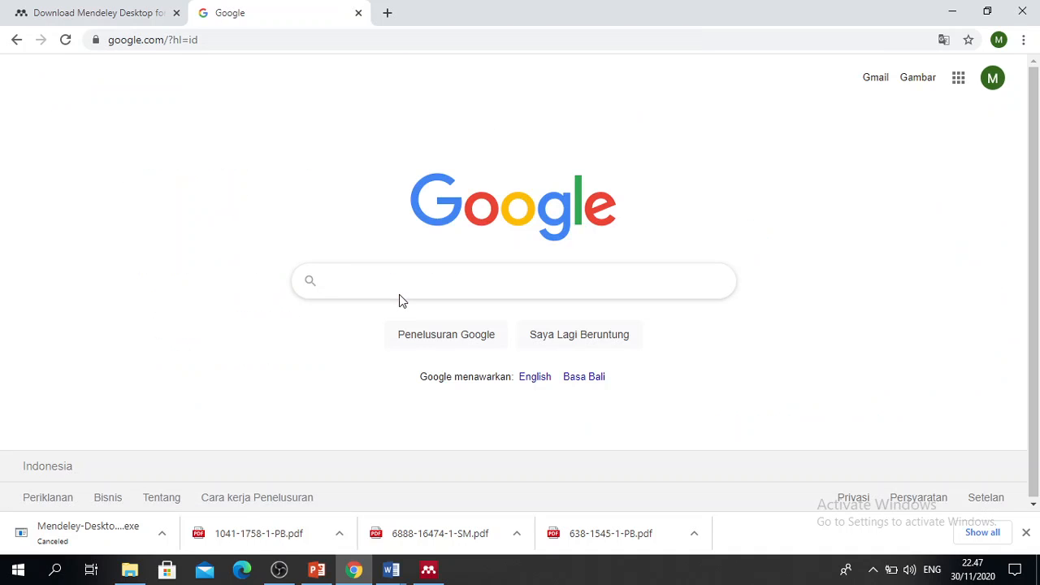
Search Google for "jurnal hand sanitizer" and look through the results for journal articles.
{"action": "type", "text": "hand"}
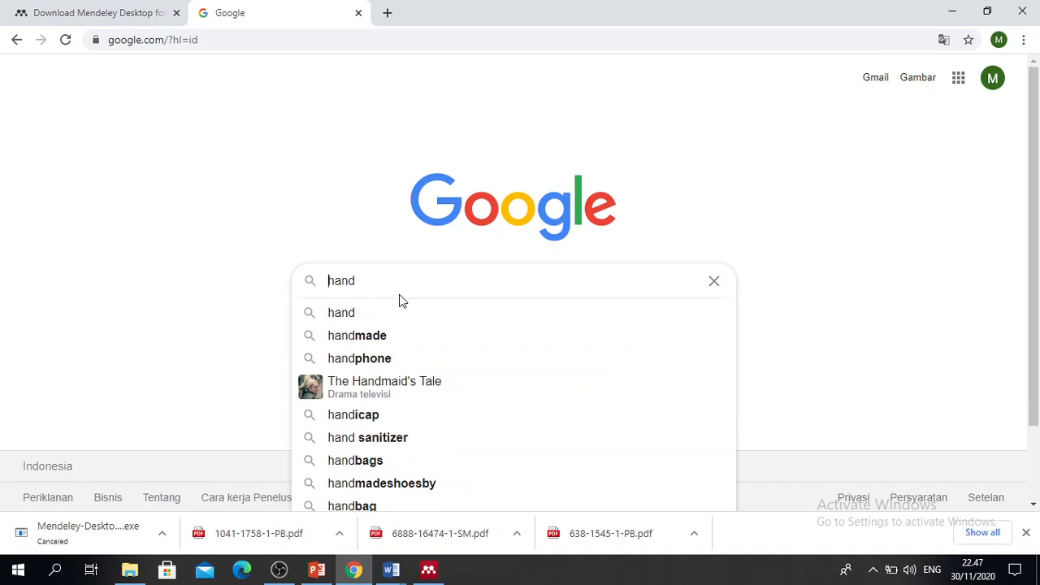
{"action": "key", "text": "BackSpace"}
{"action": "key", "text": "BackSpace"}
{"action": "key", "text": "BackSpace"}
{"action": "key", "text": "BackSpace"}
{"action": "type", "text": "j"}
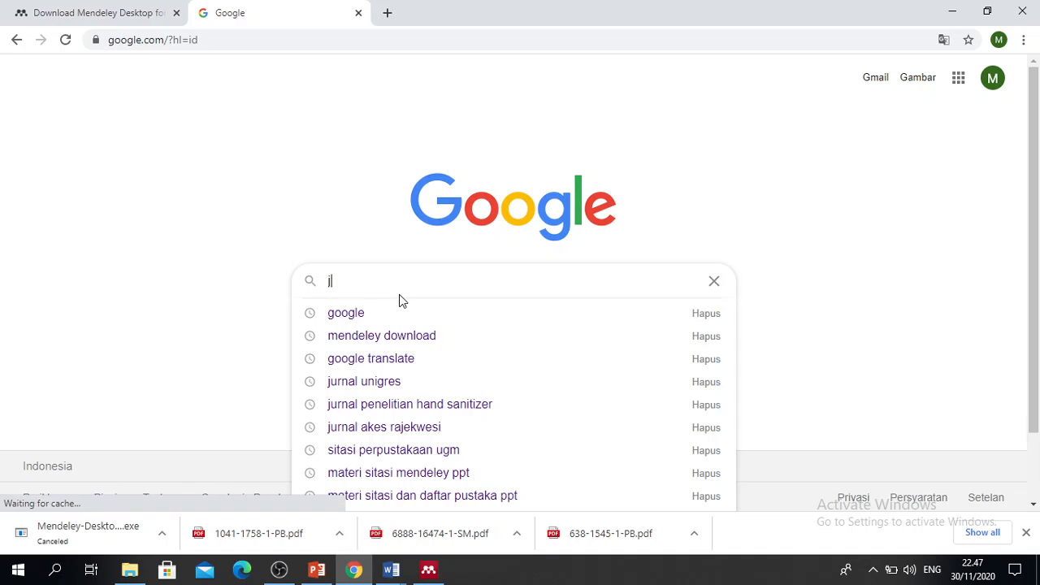
{"action": "type", "text": "urnal hands"}
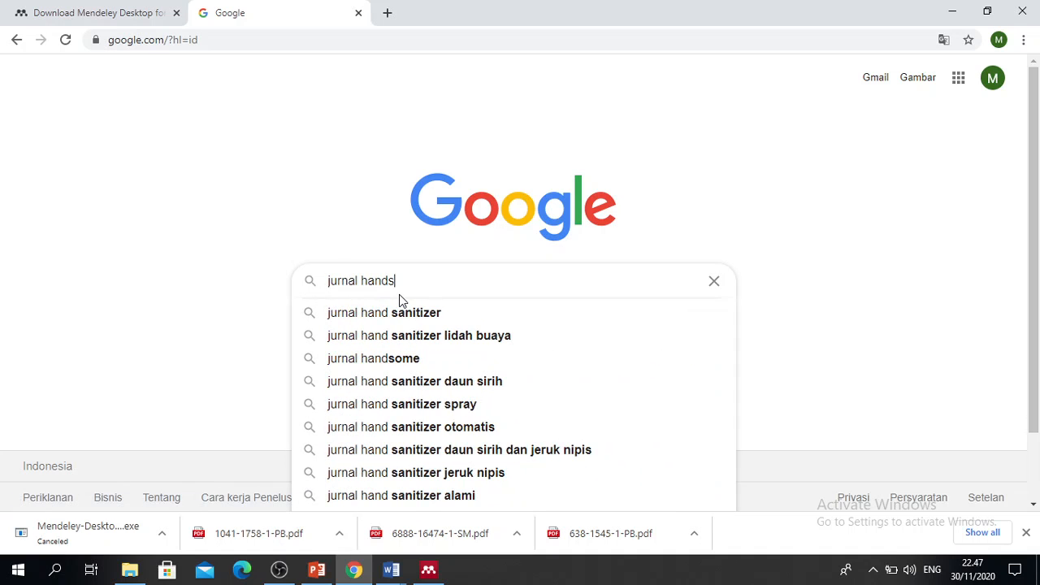
{"action": "type", "text": "anit"}
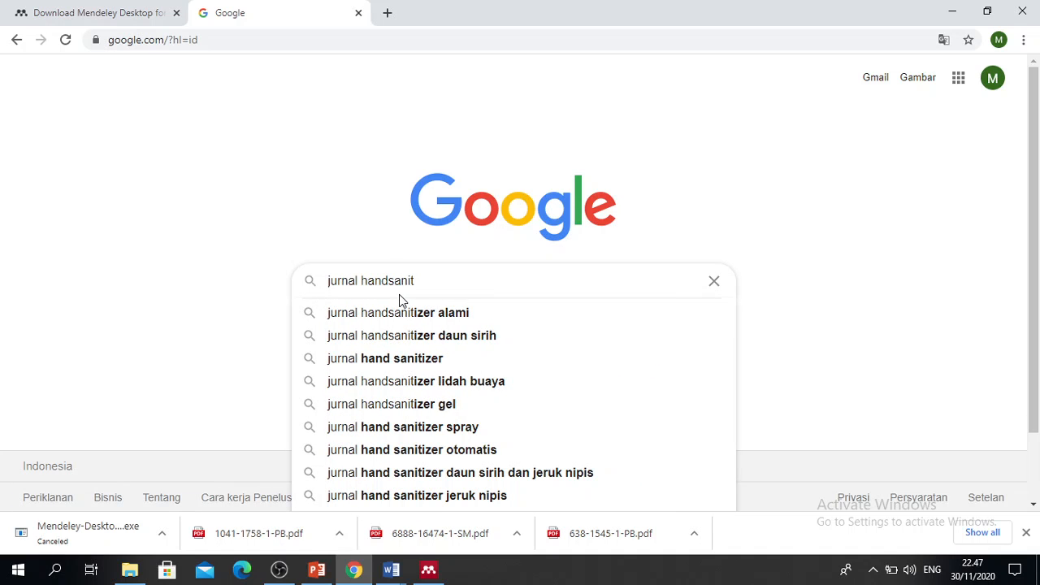
{"action": "left_click", "coordinate": [423, 358]}
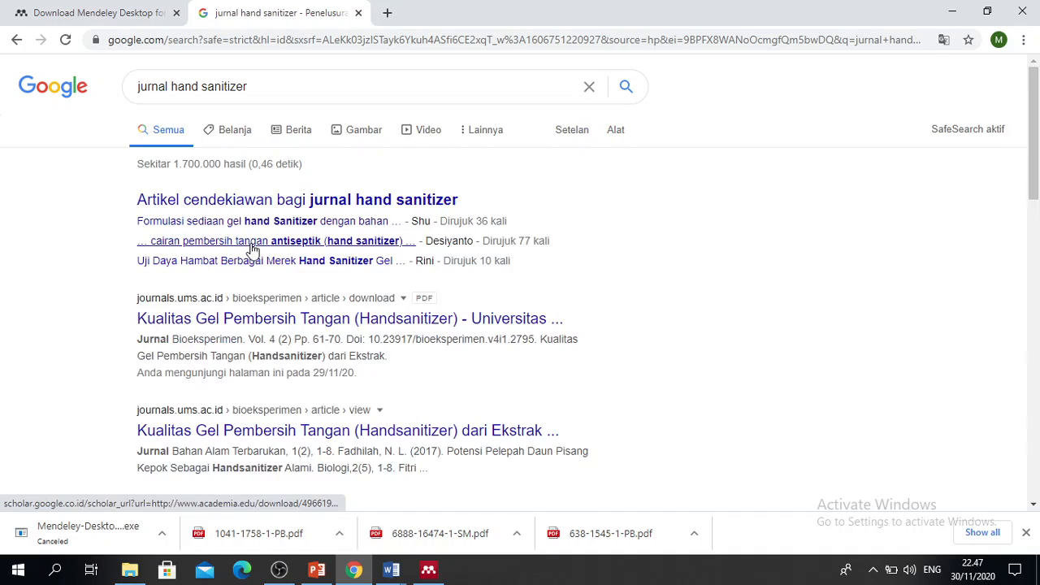
{"action": "scroll", "coordinate": [266, 394], "scroll_direction": "down", "scroll_amount": 2}
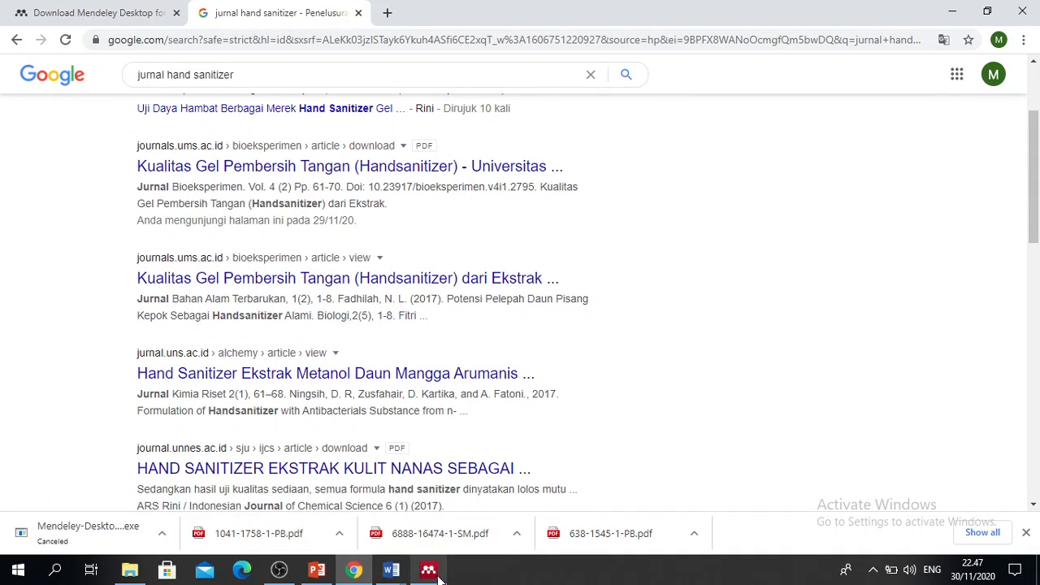
Switch to File Explorer and open the JURNAL folder inside SITASI MATKUL TI on Local Disk (D:).
{"action": "left_click", "coordinate": [203, 487]}
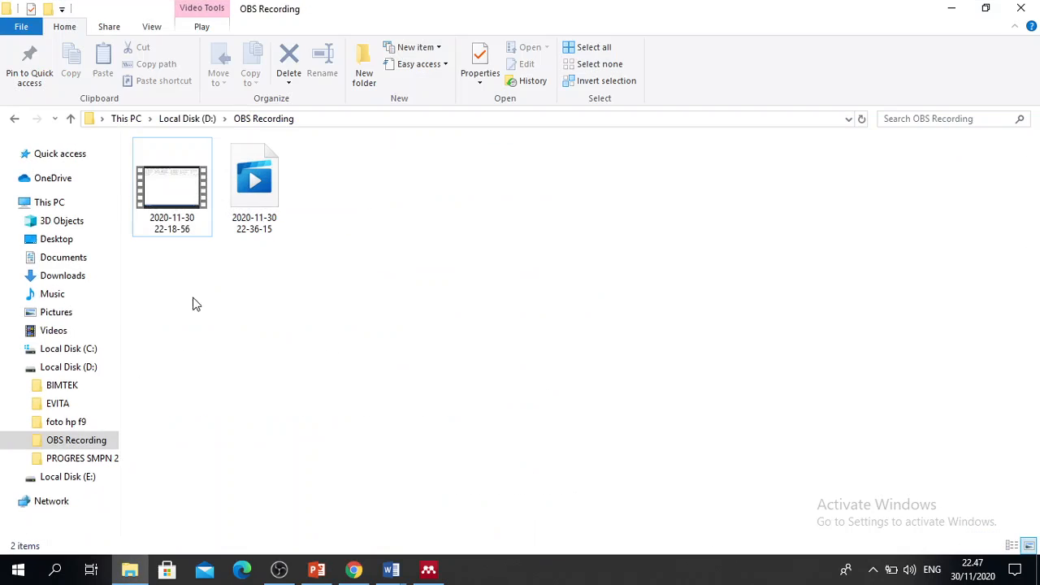
{"action": "left_click", "coordinate": [73, 404]}
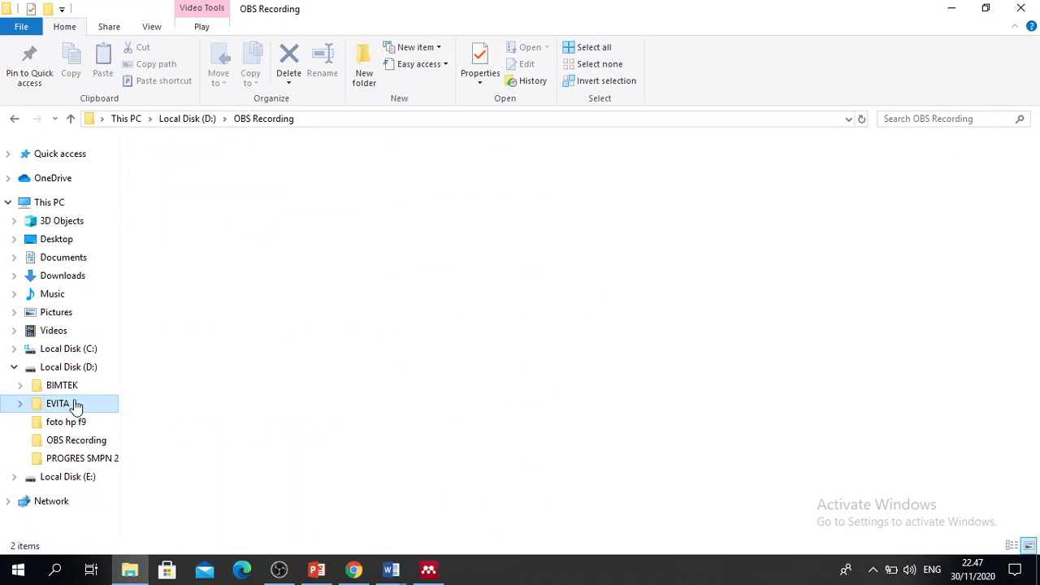
{"action": "double_click", "coordinate": [188, 165]}
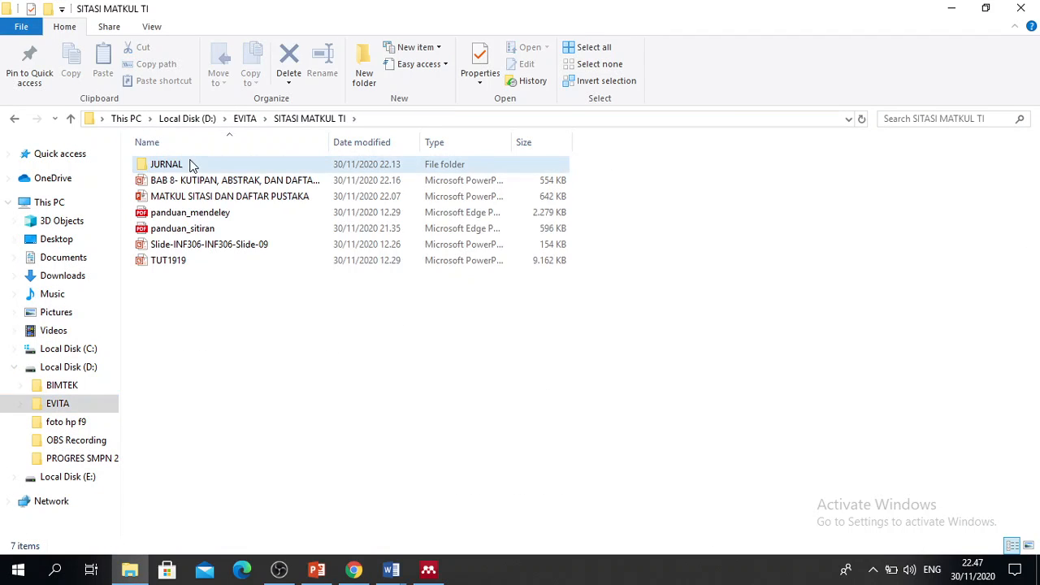
{"action": "double_click", "coordinate": [188, 164]}
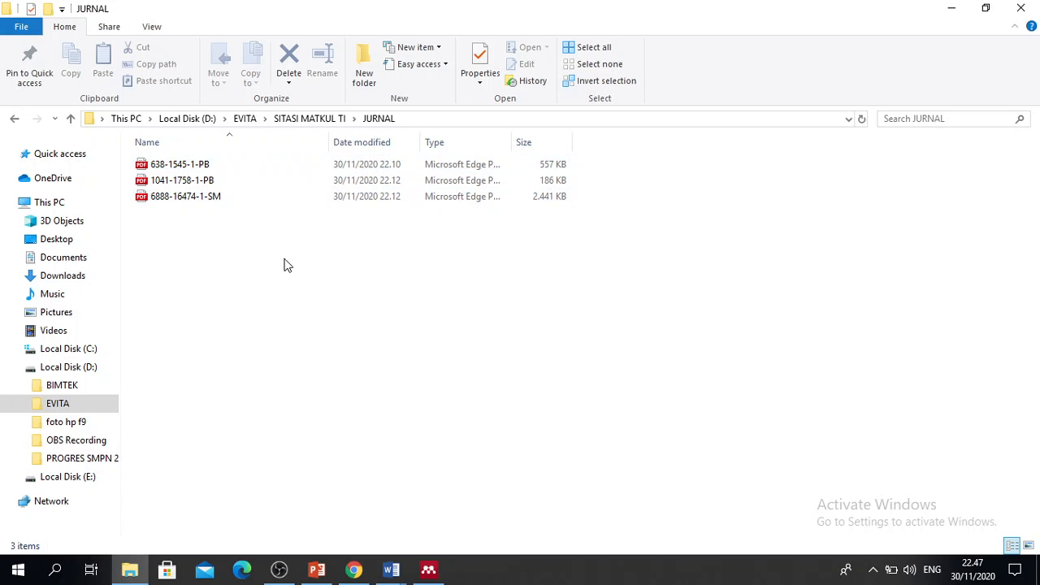
Open the journal PDF 638-1545-1-PB with Mendeley Desktop from the JURNAL folder.
{"action": "right_click", "coordinate": [240, 165]}
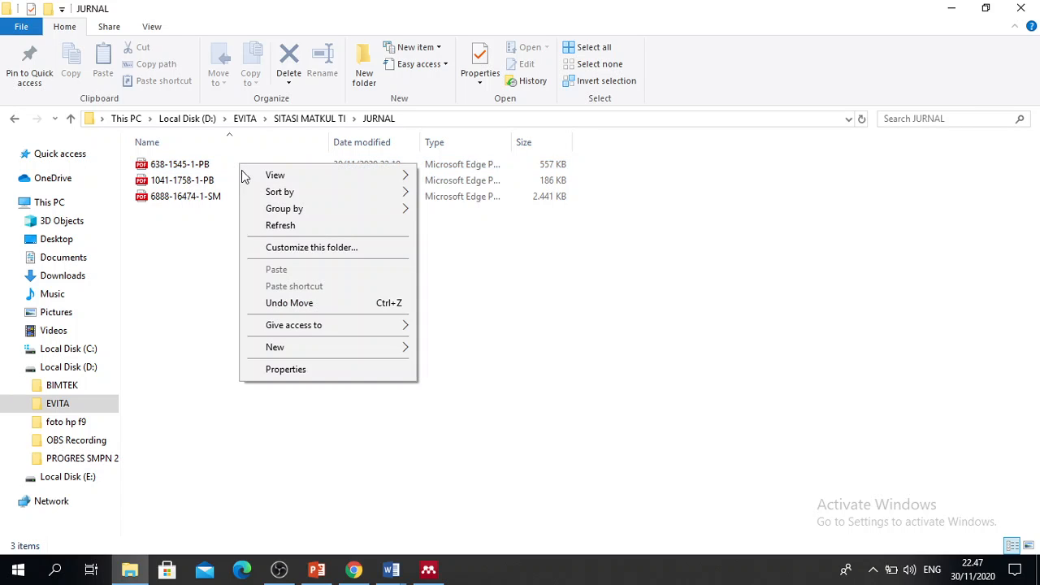
{"action": "left_click", "coordinate": [207, 167]}
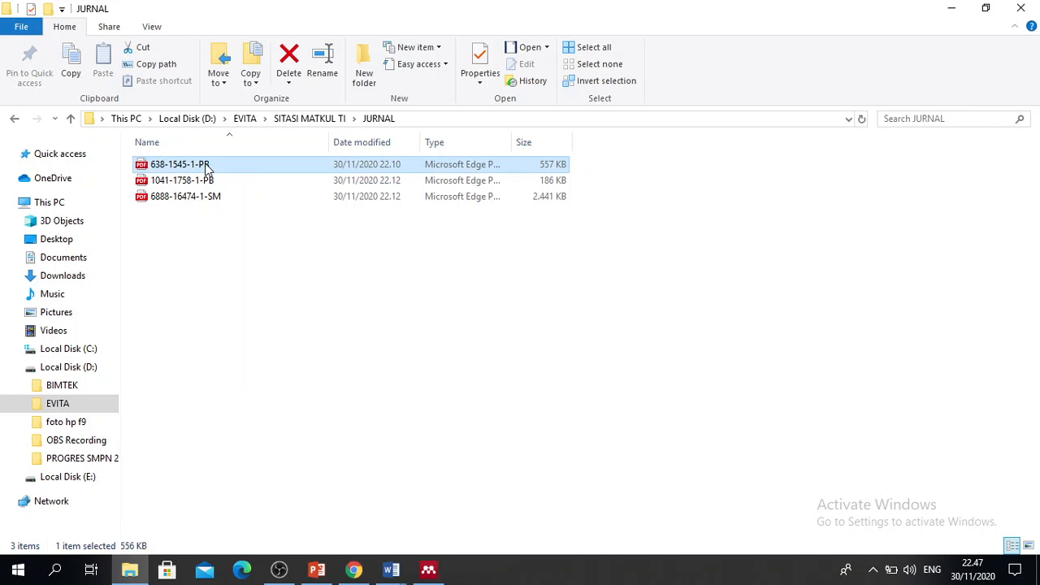
{"action": "right_click", "coordinate": [206, 166]}
{"action": "mouse_move", "coordinate": [279, 270]}
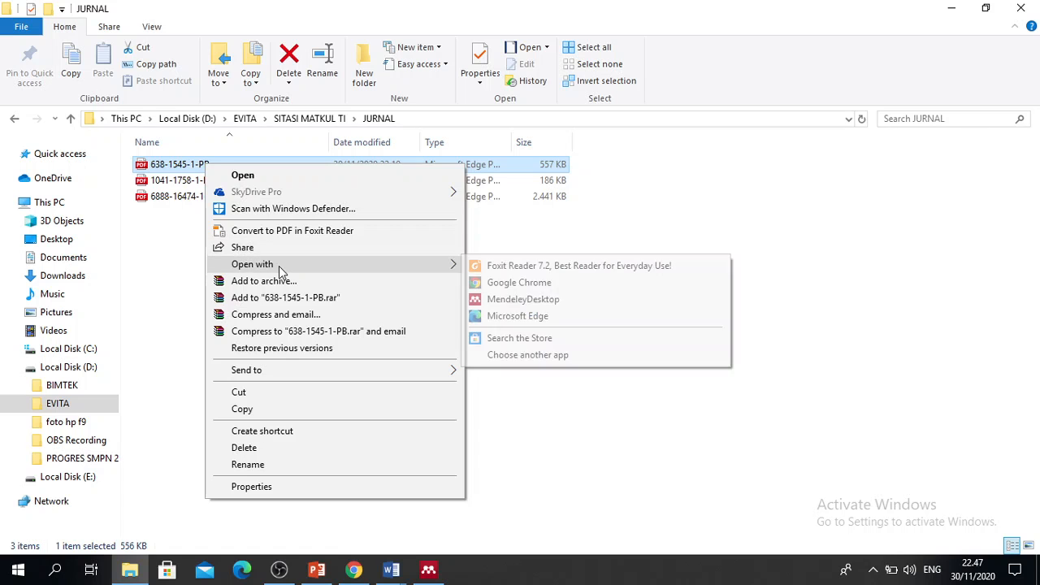
{"action": "left_click", "coordinate": [498, 301]}
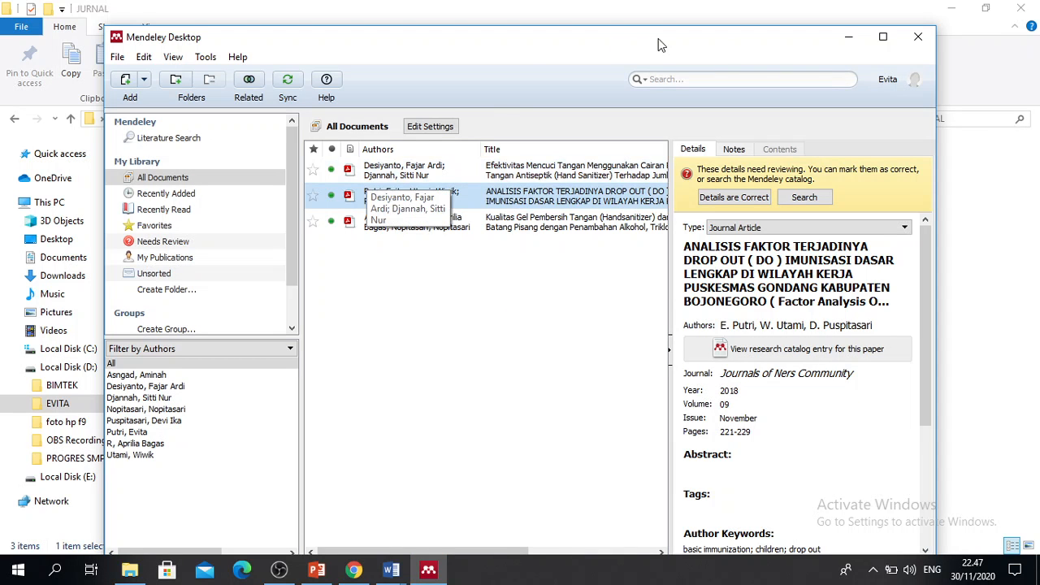
Return to the JURNAL folder and open the journal PDF 1041-1758-1-PB with Mendeley Desktop.
{"action": "left_click", "coordinate": [848, 36]}
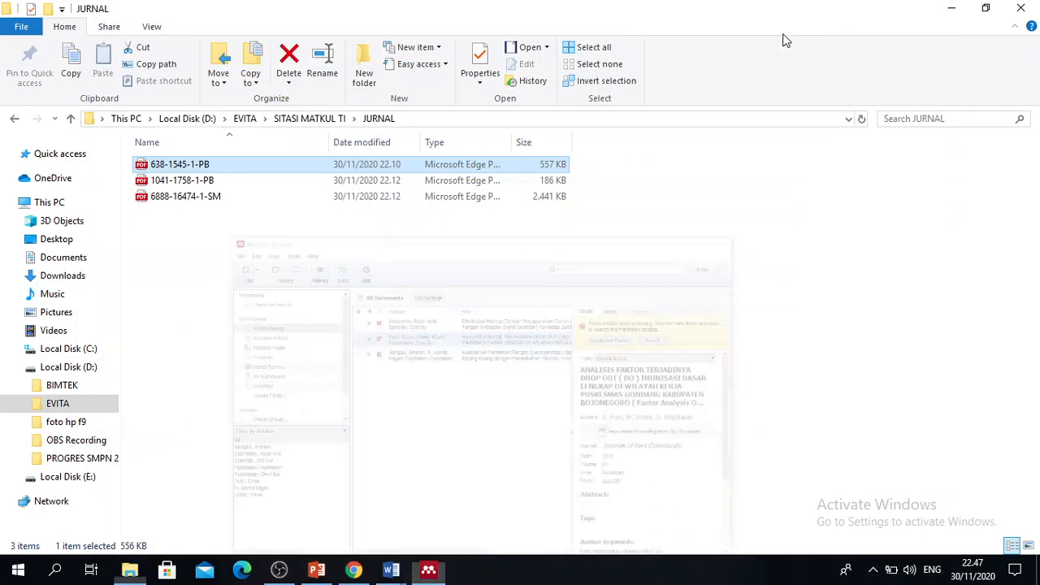
{"action": "left_click", "coordinate": [208, 181]}
{"action": "right_click", "coordinate": [208, 182]}
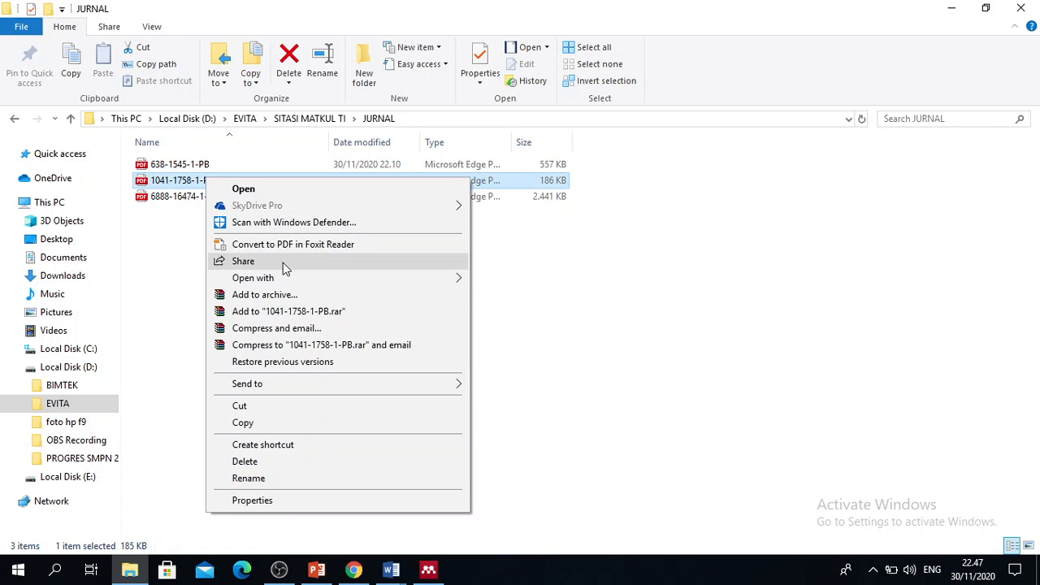
{"action": "mouse_move", "coordinate": [284, 278]}
{"action": "left_click", "coordinate": [511, 313]}
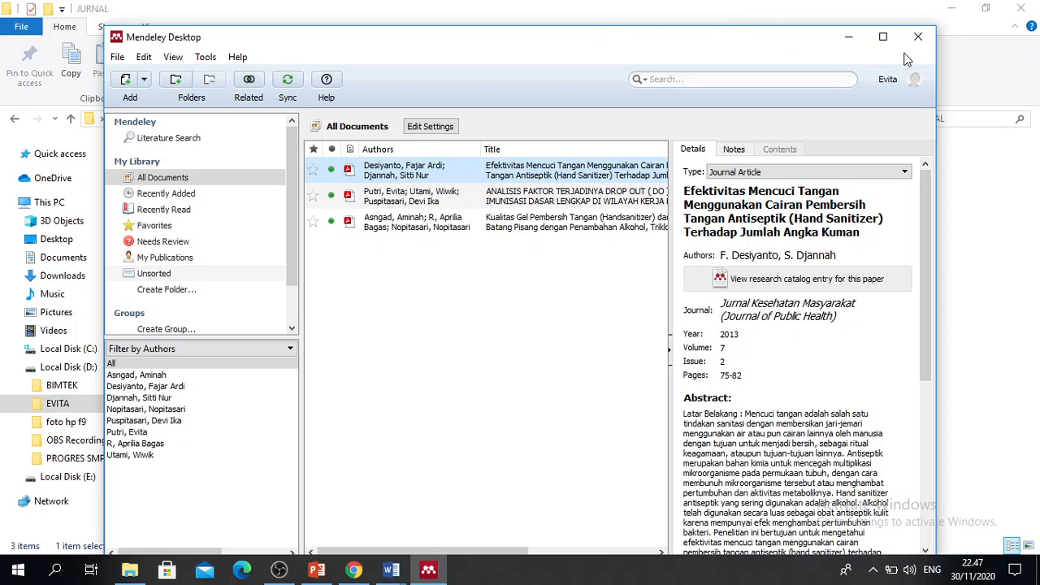
{"action": "left_click", "coordinate": [848, 37]}
{"action": "right_click", "coordinate": [210, 204]}
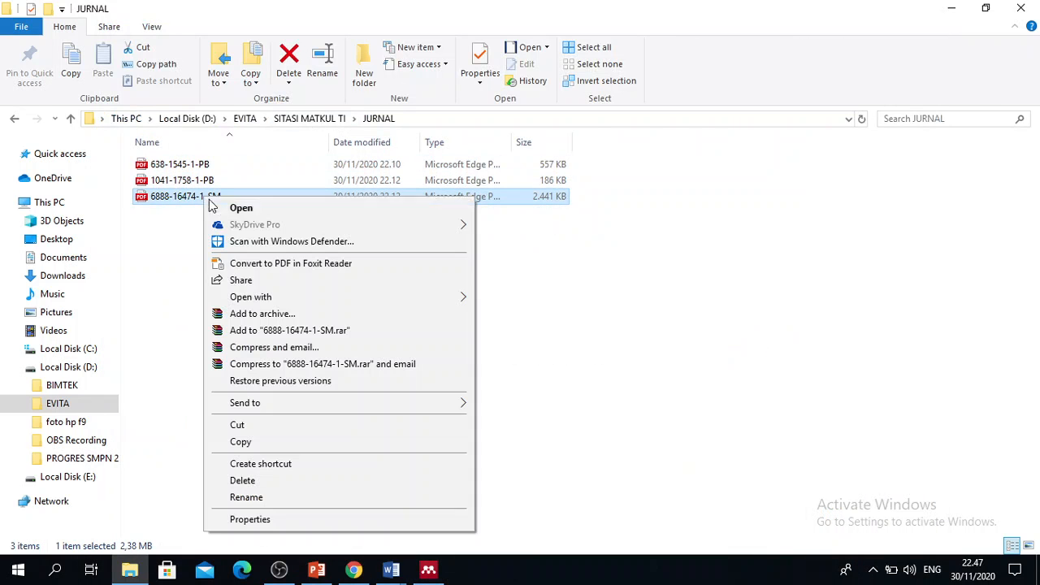
{"action": "mouse_move", "coordinate": [280, 299]}
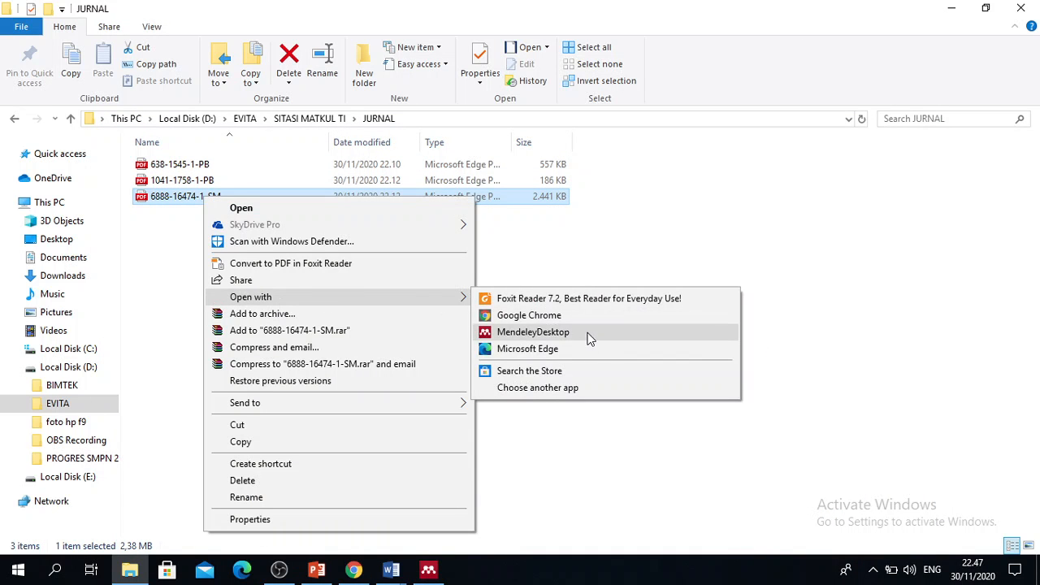
{"action": "left_click", "coordinate": [533, 332]}
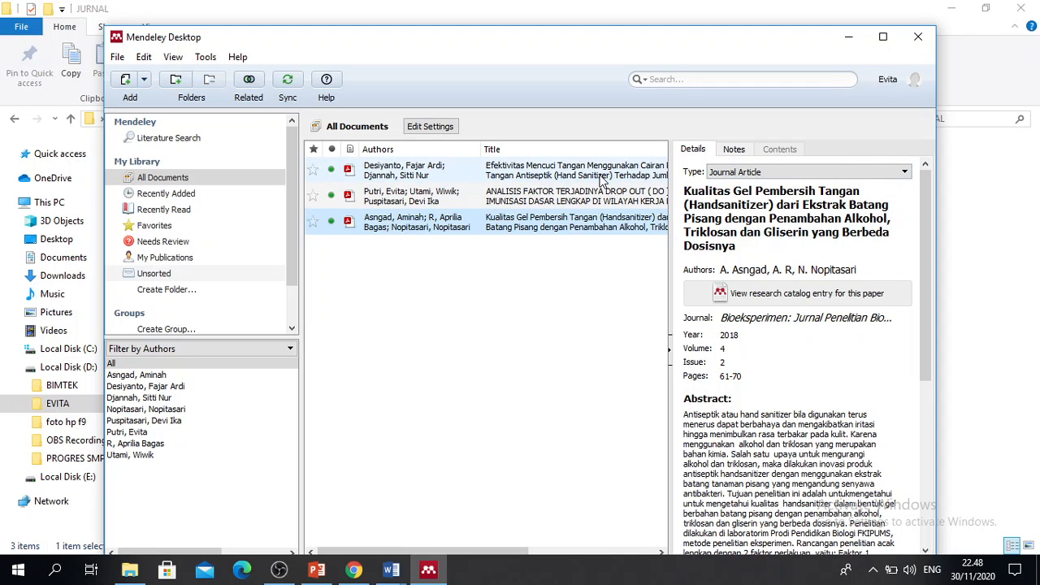
{"action": "left_click", "coordinate": [349, 172]}
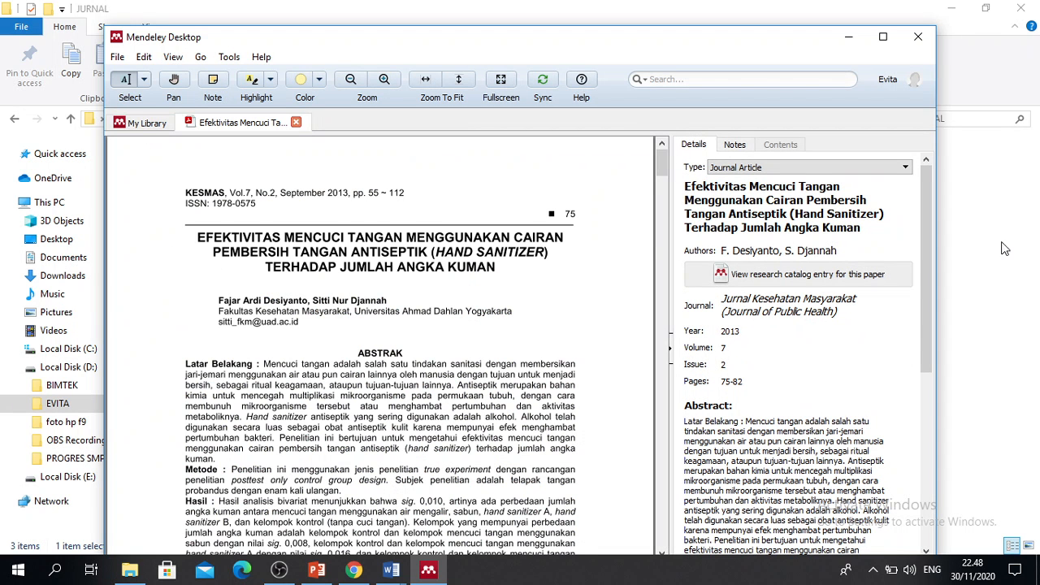
Examine the document types offered for the "Efektivitas Mencuci Tangan" article and select Journal Article.
{"action": "left_click", "coordinate": [795, 168]}
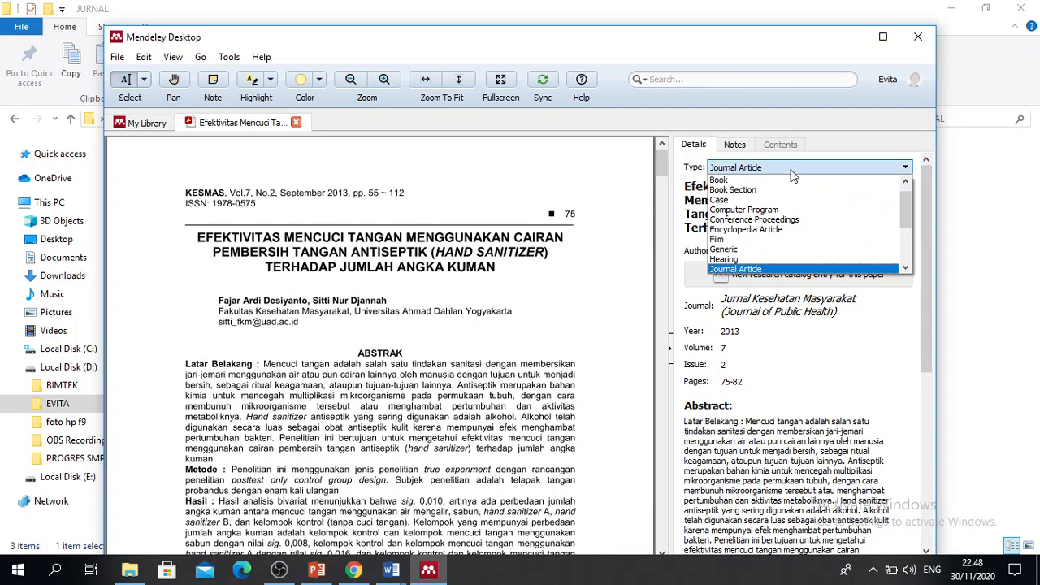
{"action": "left_click", "coordinate": [769, 270]}
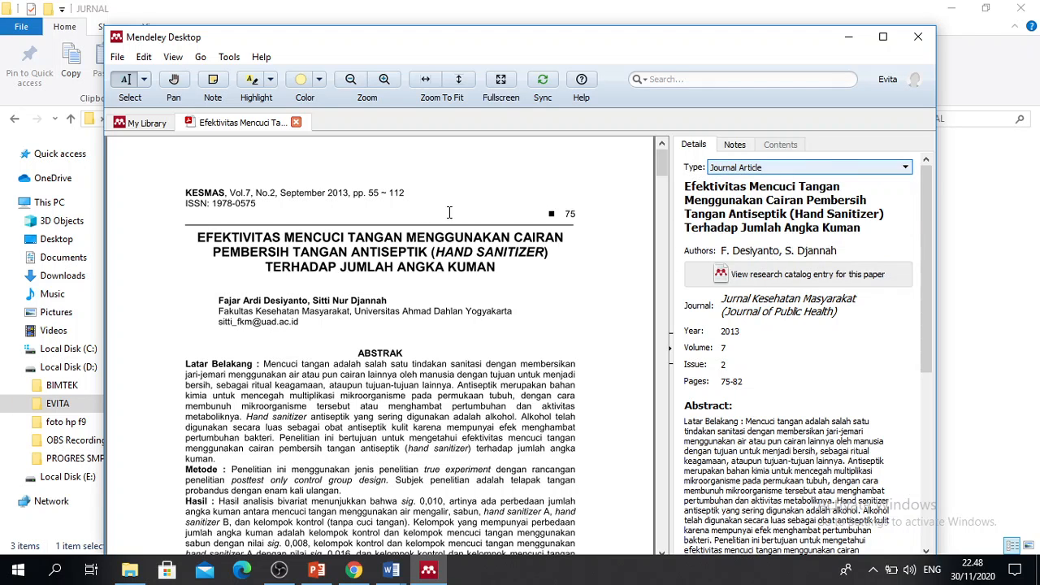
{"action": "left_click", "coordinate": [900, 169]}
{"action": "left_click", "coordinate": [850, 169]}
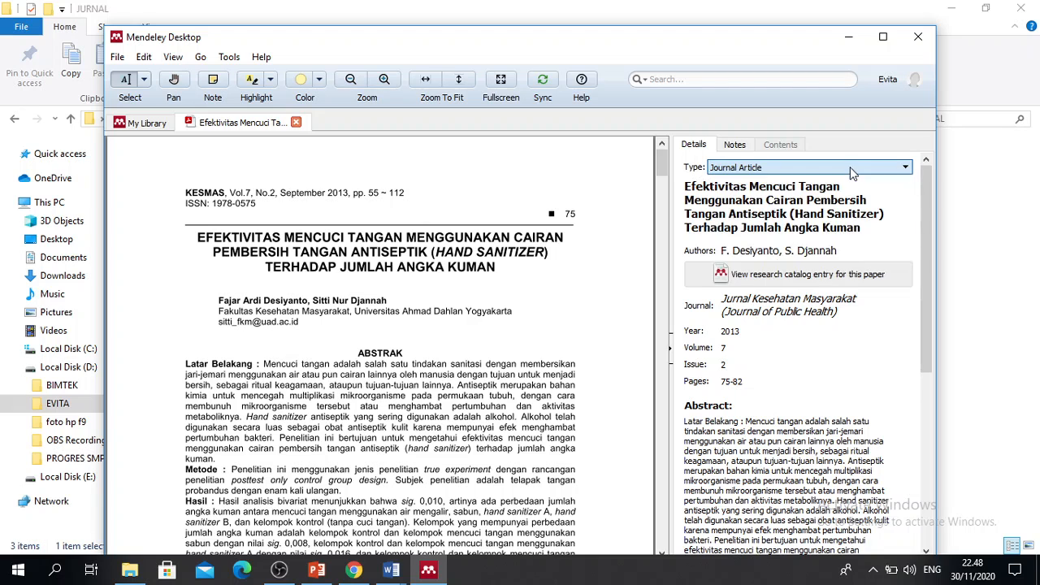
{"action": "left_click", "coordinate": [850, 168]}
{"action": "left_click", "coordinate": [852, 189]}
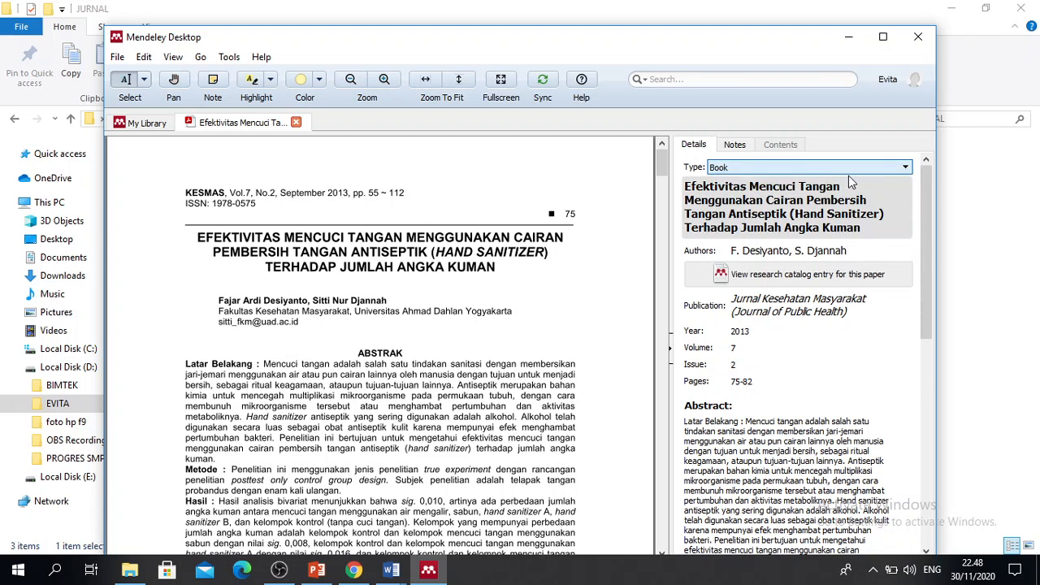
{"action": "left_click", "coordinate": [854, 171]}
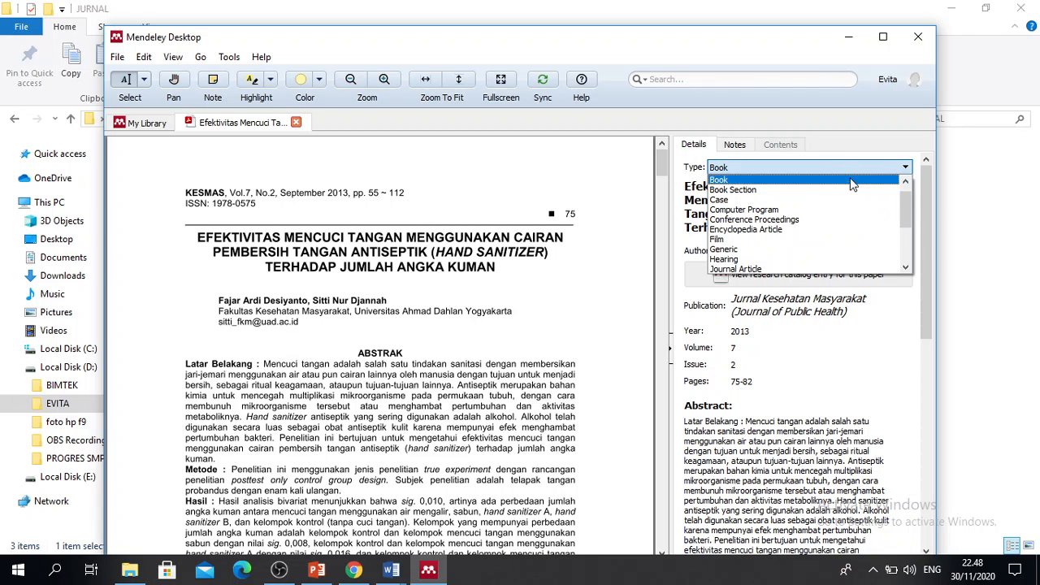
{"action": "left_click", "coordinate": [833, 270]}
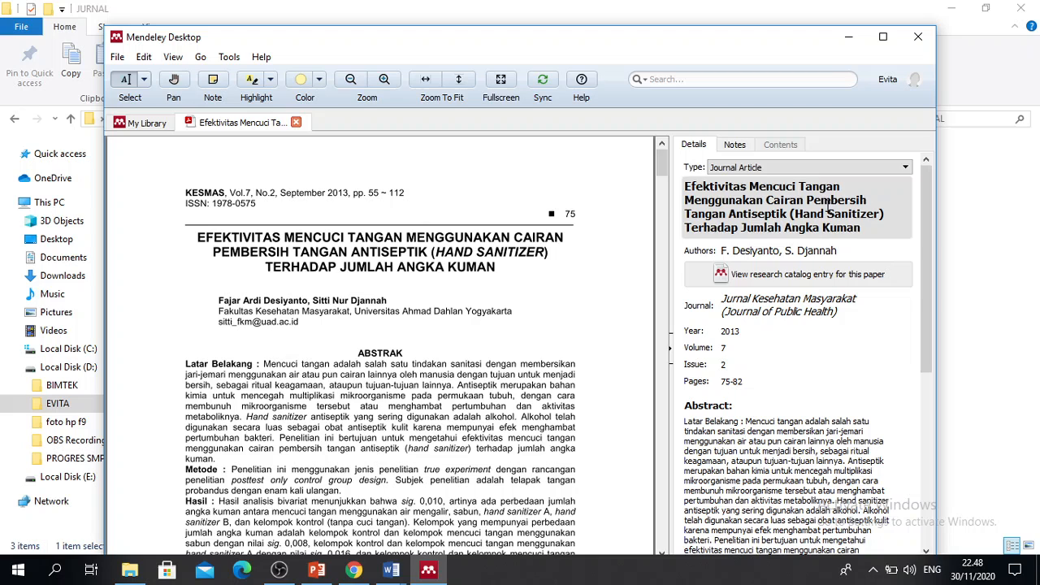
{"action": "left_click", "coordinate": [810, 169]}
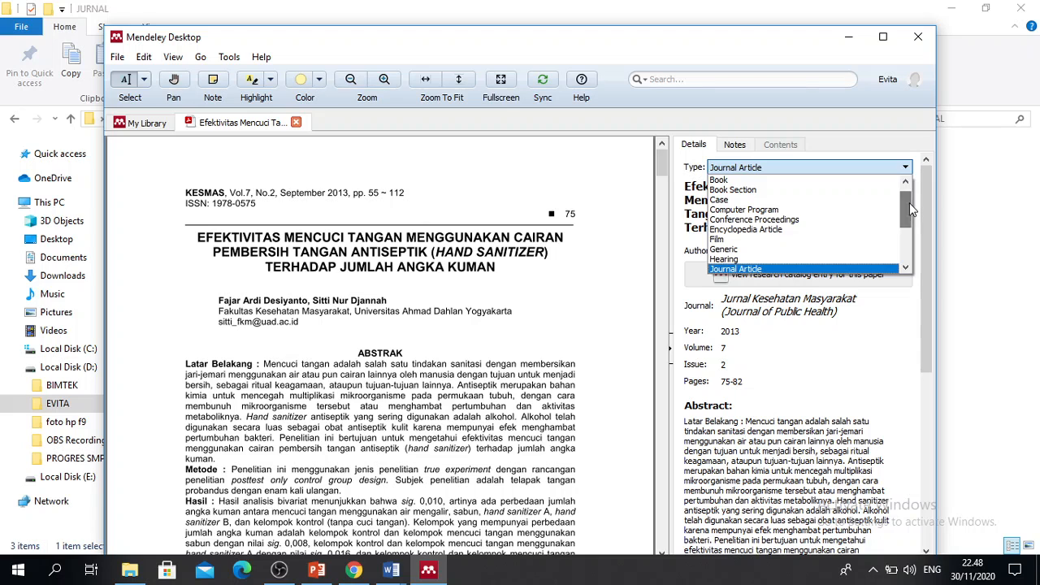
{"action": "left_click_drag", "start_coordinate": [910, 210], "coordinate": [908, 238]}
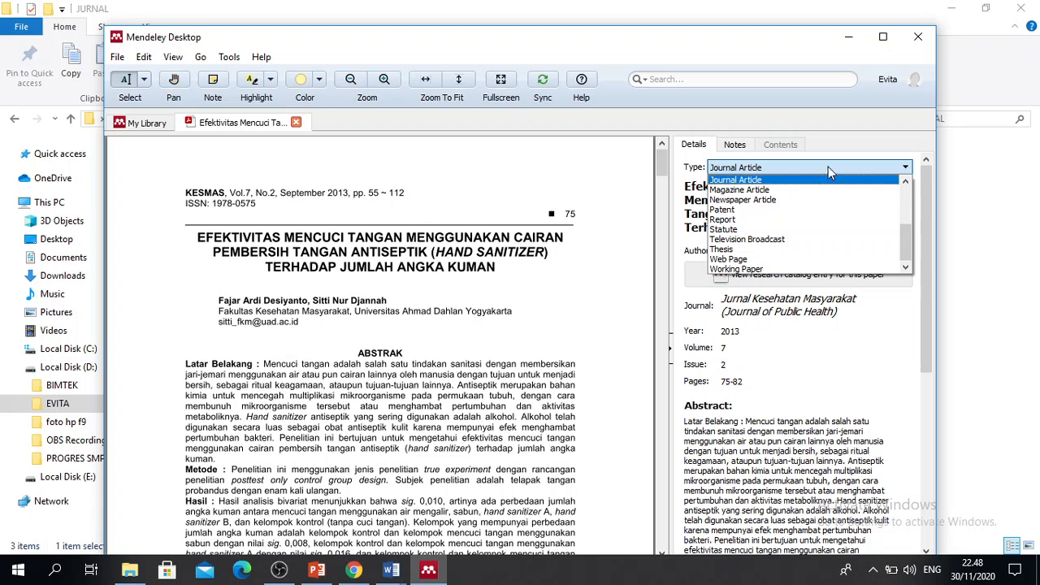
{"action": "left_click", "coordinate": [732, 180]}
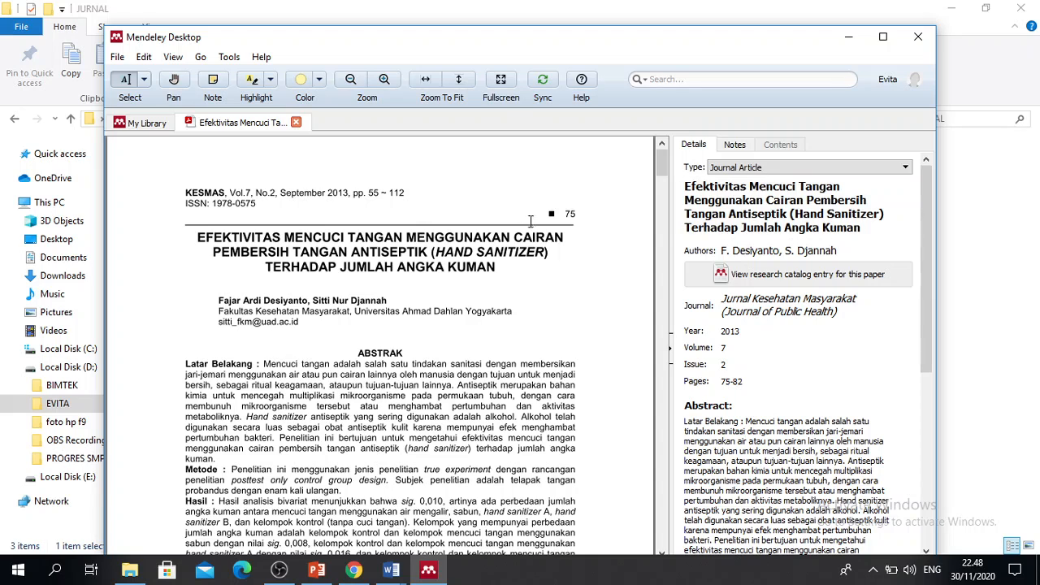
Check the article's bibliographic details, from authors, journal, year, volume, issue and pages to the abstract, catalog IDs and attached file.
{"action": "left_click", "coordinate": [759, 242]}
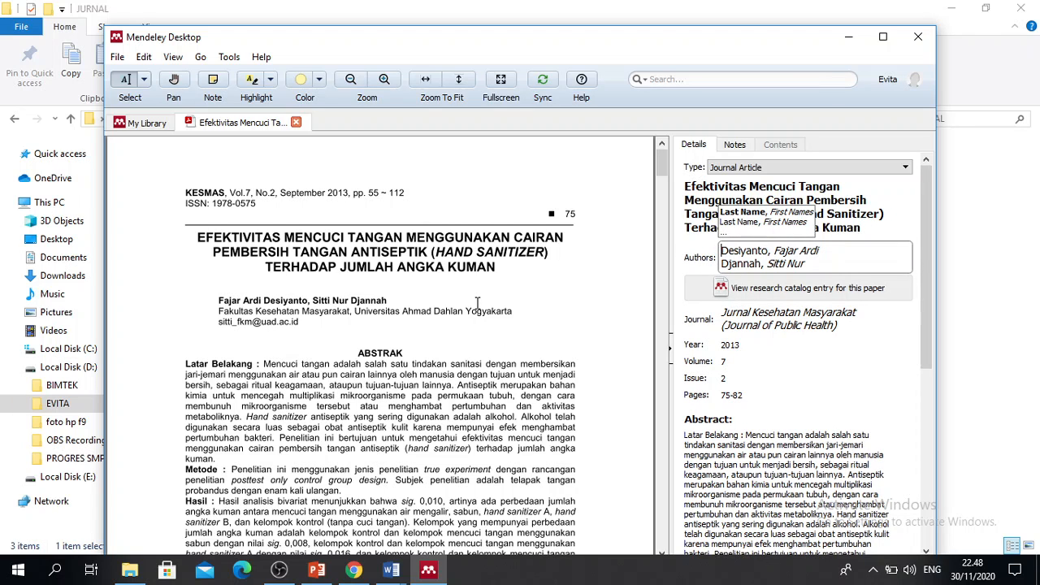
{"action": "left_click", "coordinate": [853, 313]}
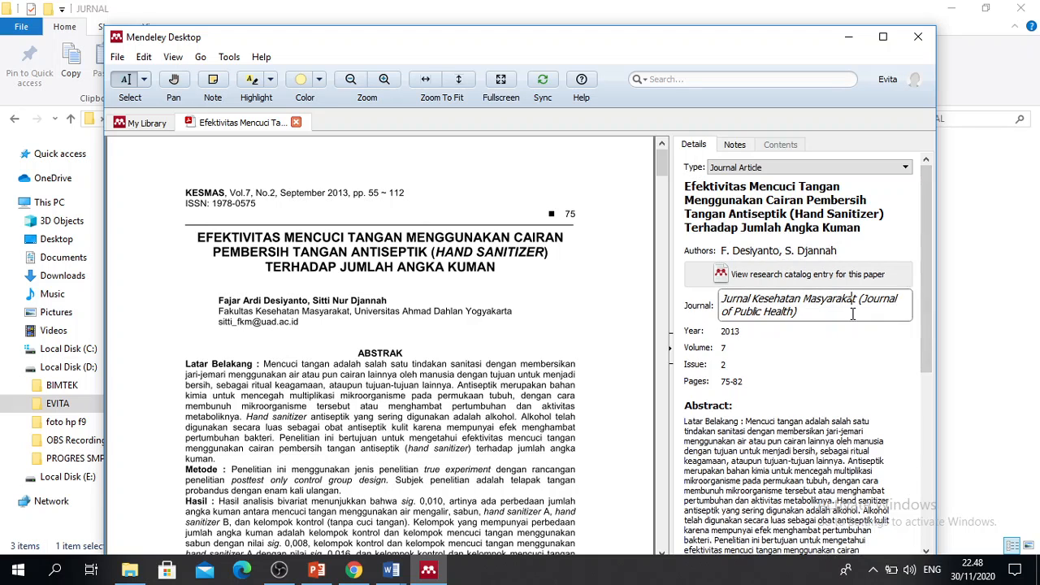
{"action": "left_click", "coordinate": [757, 334]}
{"action": "left_click", "coordinate": [740, 351]}
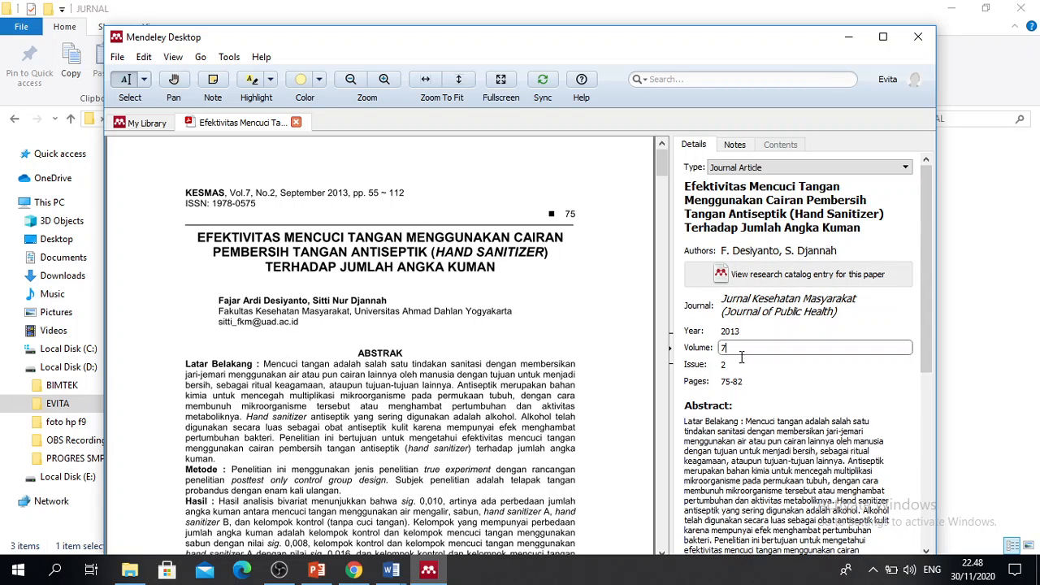
{"action": "left_click", "coordinate": [742, 366]}
{"action": "left_click", "coordinate": [760, 381]}
{"action": "scroll", "coordinate": [782, 386], "scroll_direction": "down", "scroll_amount": 2}
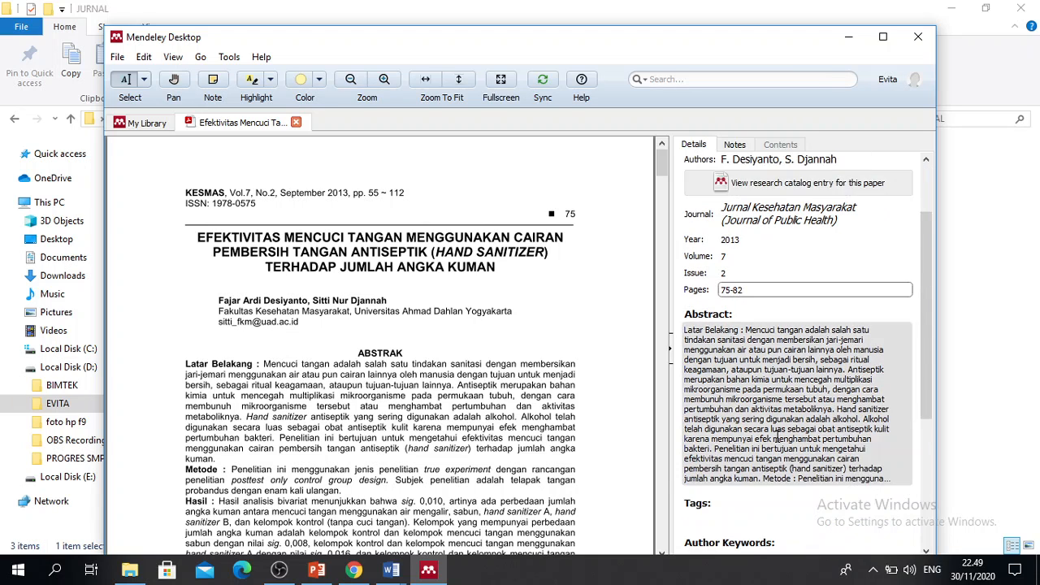
{"action": "scroll", "coordinate": [784, 371], "scroll_direction": "down", "scroll_amount": 1}
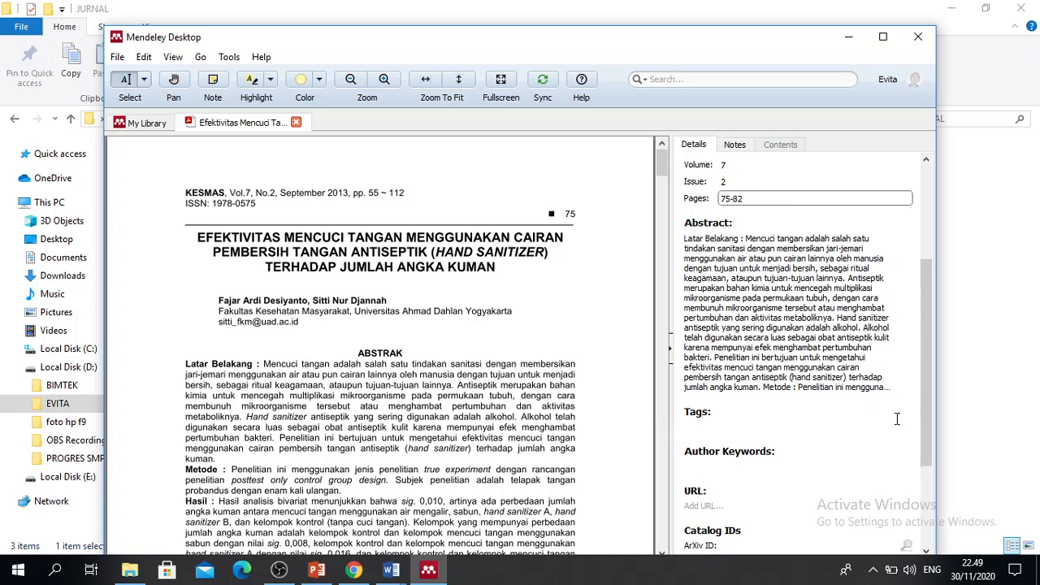
{"action": "scroll", "coordinate": [897, 418], "scroll_direction": "down", "scroll_amount": 2}
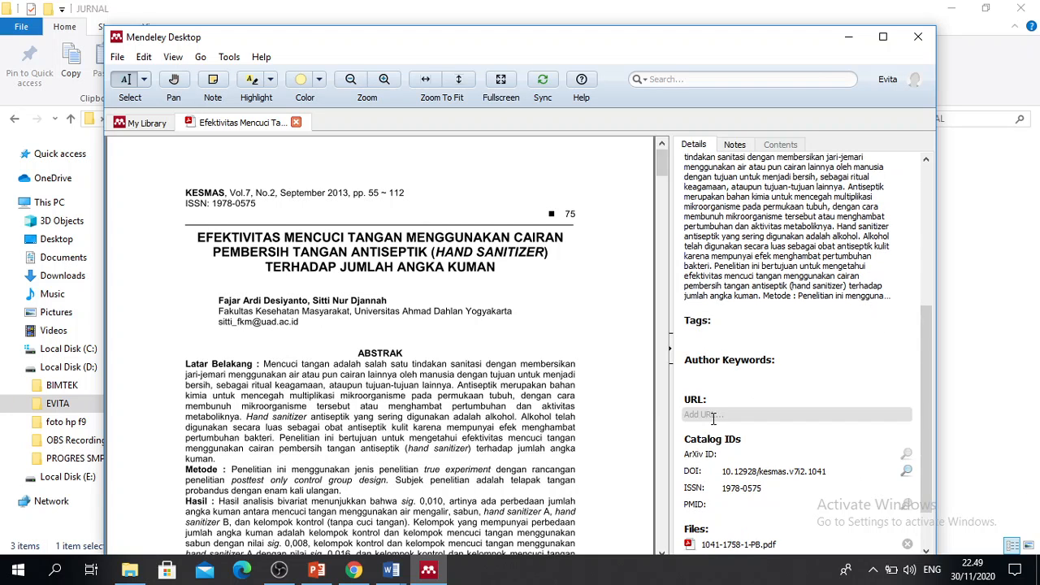
{"action": "scroll", "coordinate": [731, 431], "scroll_direction": "down", "scroll_amount": 2}
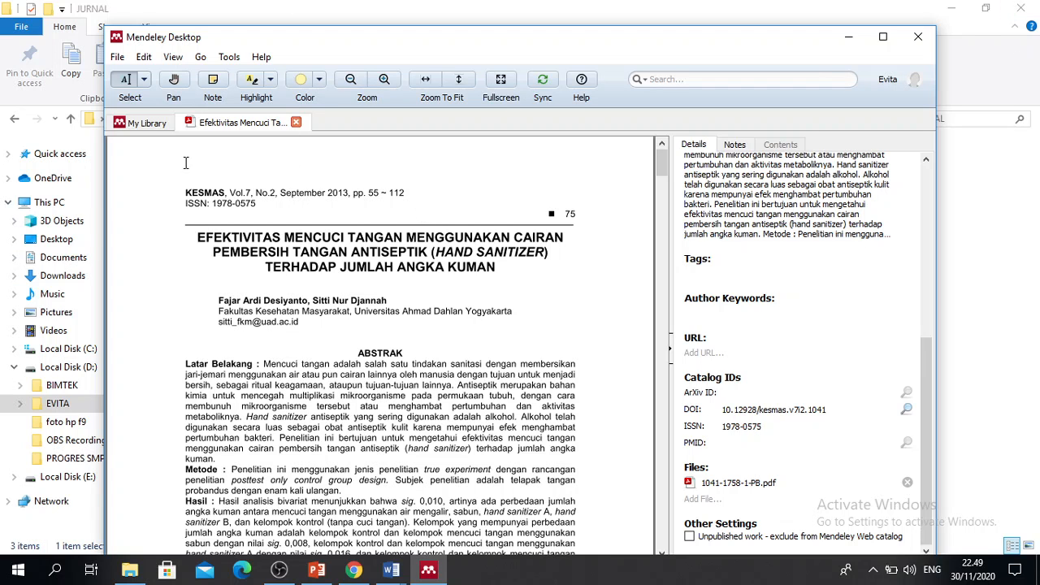
Open the PDF of the "ANALISIS FAKTOR TERJADINYA DROP OUT" article from the library and display its first page.
{"action": "left_click", "coordinate": [148, 123]}
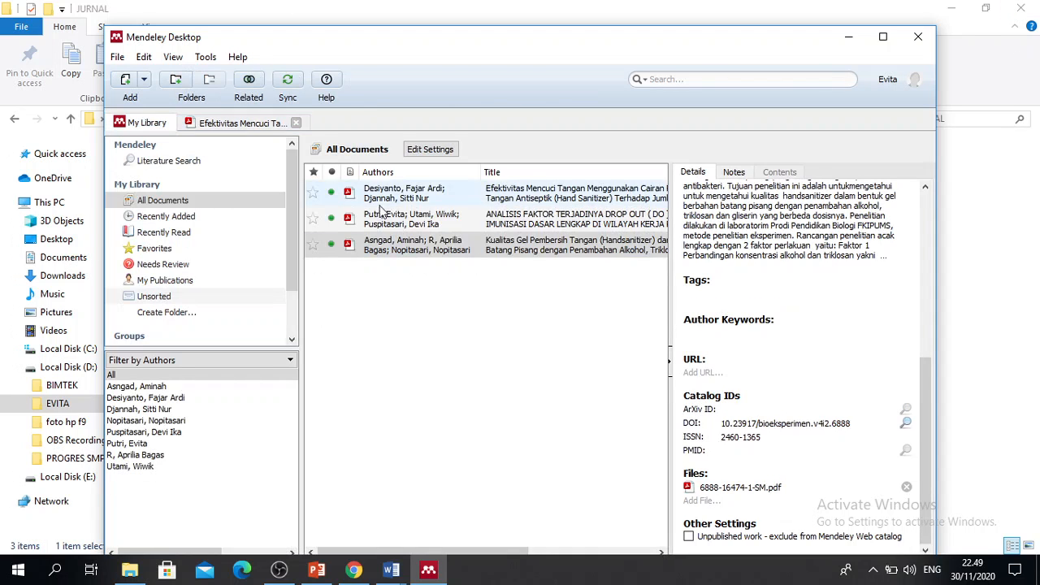
{"action": "left_click", "coordinate": [431, 221]}
{"action": "left_click", "coordinate": [348, 219]}
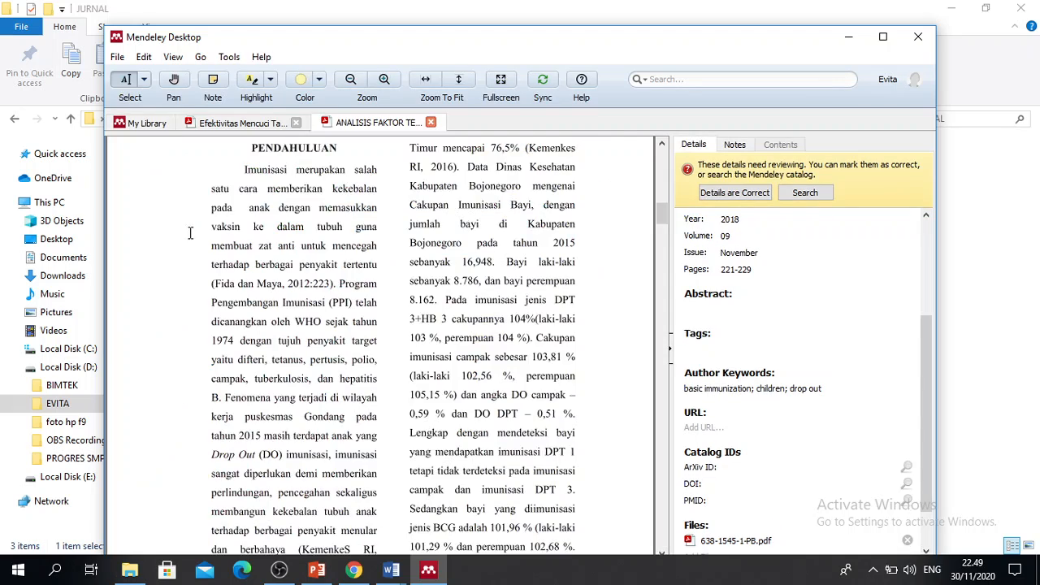
{"action": "scroll", "coordinate": [348, 218], "scroll_direction": "up", "scroll_amount": 5}
{"action": "scroll", "coordinate": [348, 221], "scroll_direction": "up", "scroll_amount": 3}
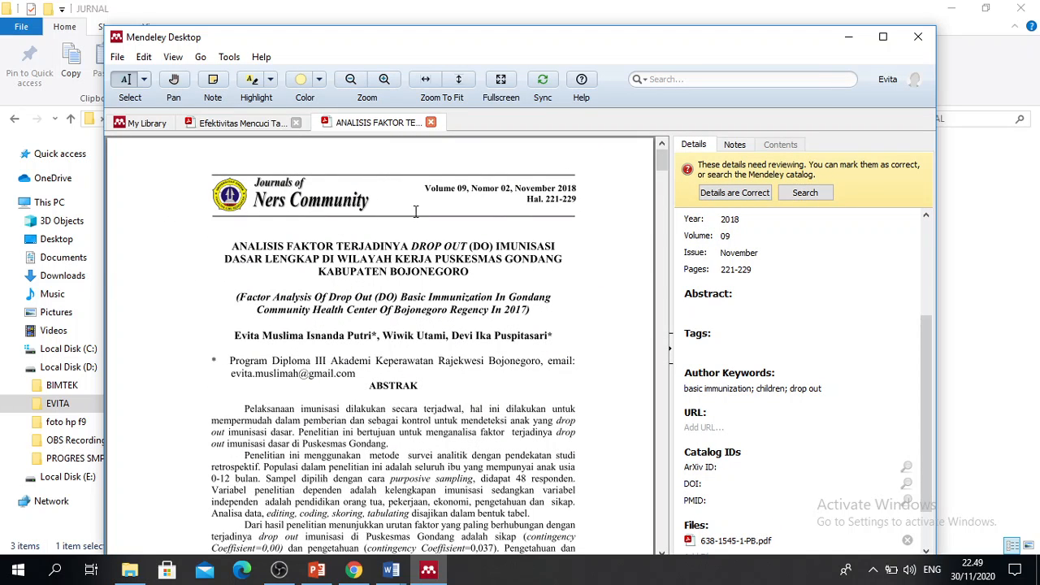
{"action": "scroll", "coordinate": [933, 335], "scroll_direction": "up", "scroll_amount": 1}
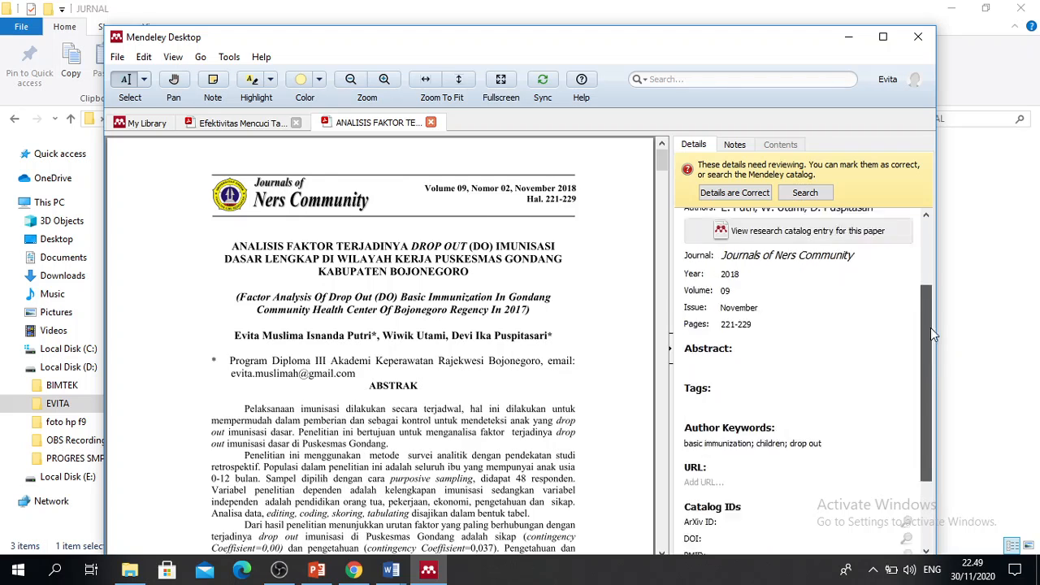
Remove the English translation and the trailing "Program D" from the article's title, ending it at "KABUPATEN BOJONEGORO".
{"action": "scroll", "coordinate": [933, 335], "scroll_direction": "up", "scroll_amount": 2}
{"action": "left_click", "coordinate": [754, 257]}
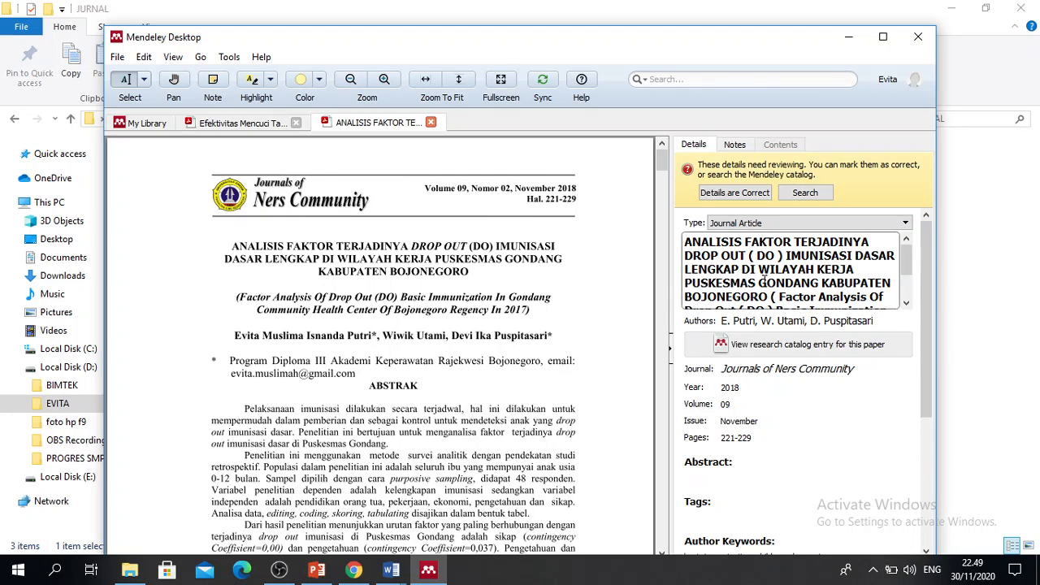
{"action": "left_click_drag", "start_coordinate": [774, 296], "coordinate": [817, 296]}
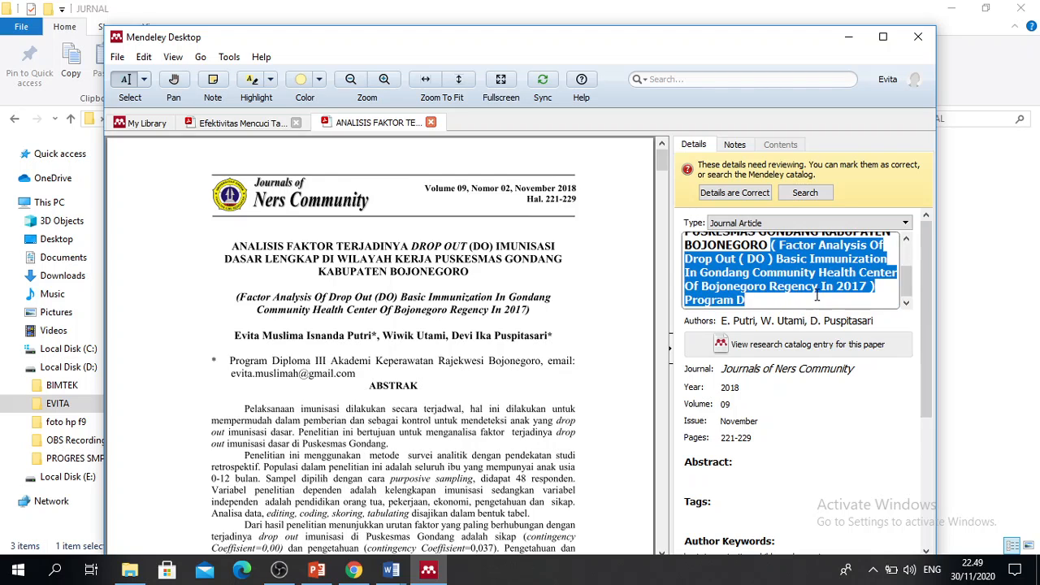
{"action": "key", "text": "BackSpace"}
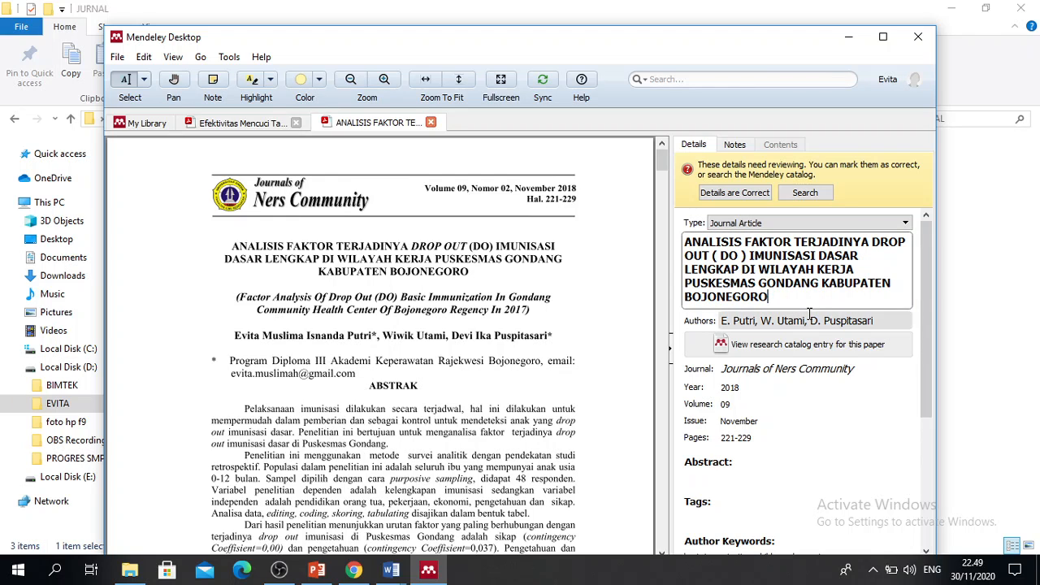
Check the author entries of the immunization article and set its issue to 02.
{"action": "left_click", "coordinate": [729, 321]}
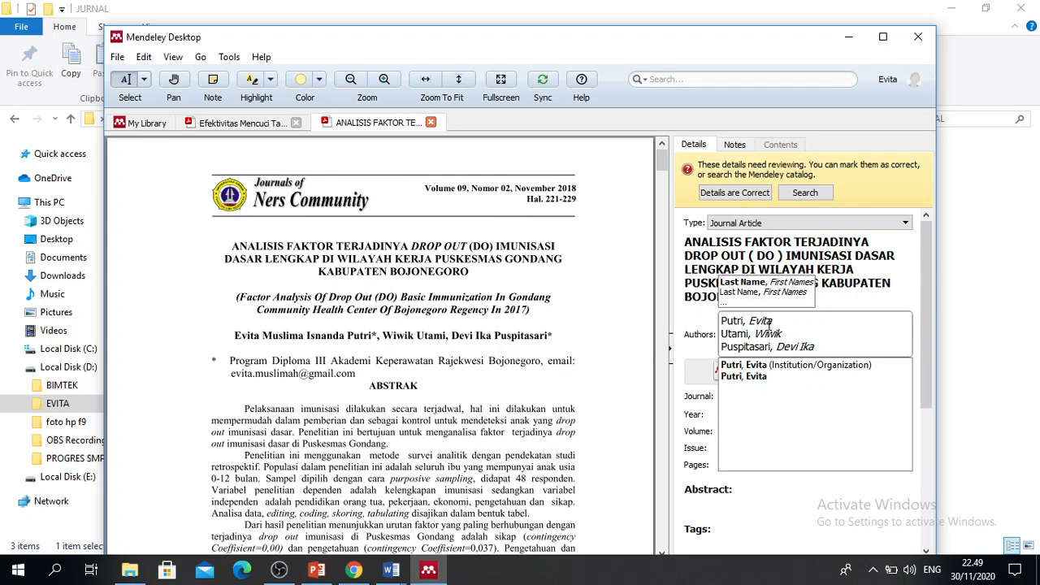
{"action": "scroll", "coordinate": [499, 351], "scroll_direction": "down", "scroll_amount": 1}
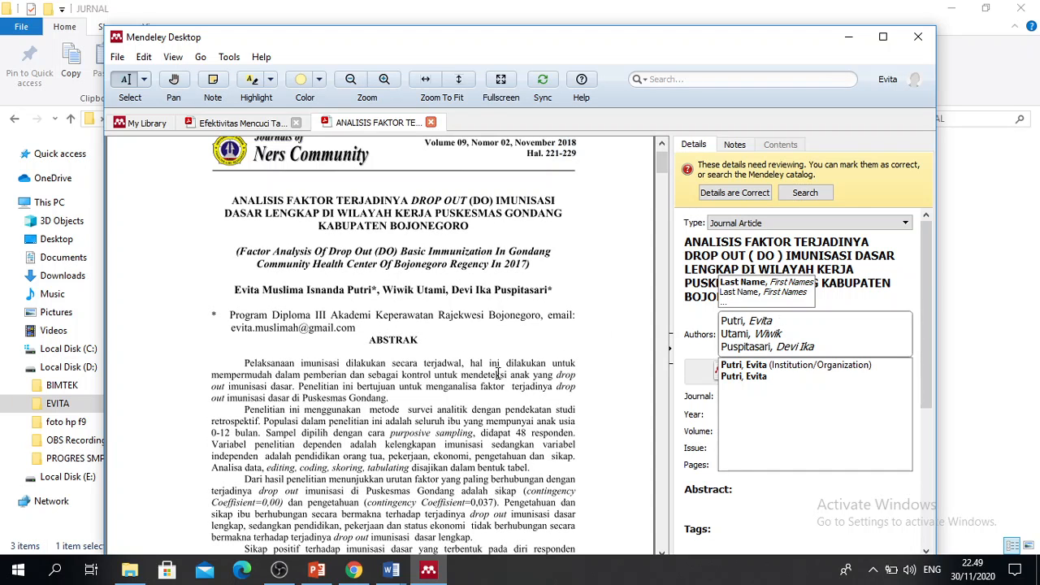
{"action": "left_click", "coordinate": [696, 390]}
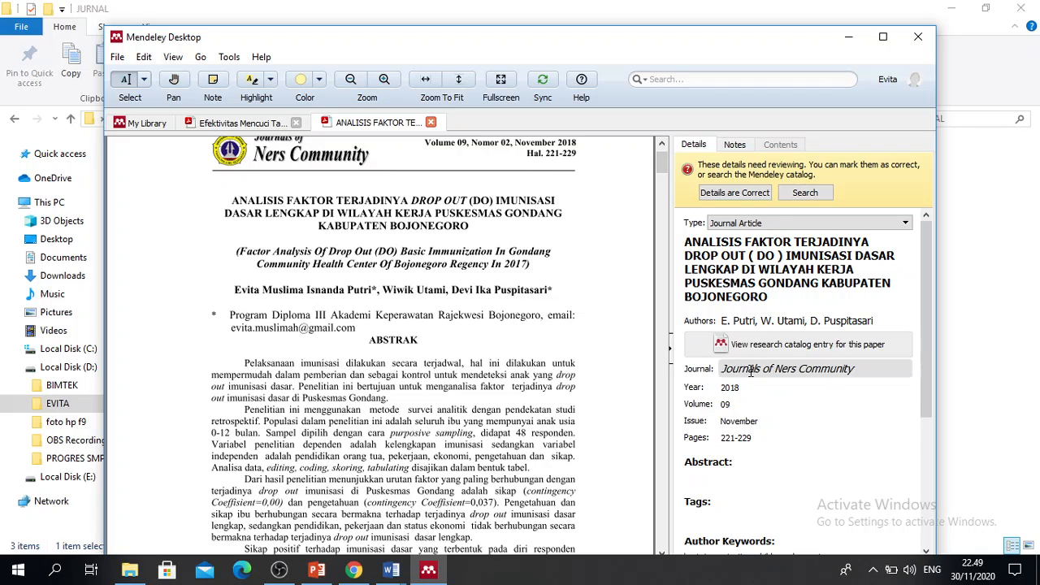
{"action": "left_click", "coordinate": [769, 419]}
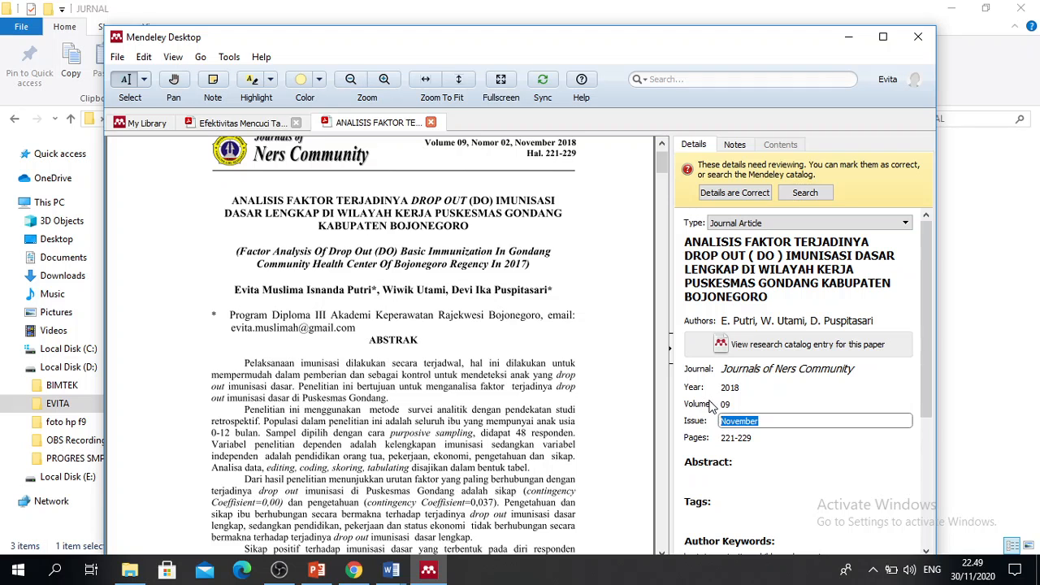
{"action": "type", "text": "02"}
{"action": "left_click", "coordinate": [554, 422]}
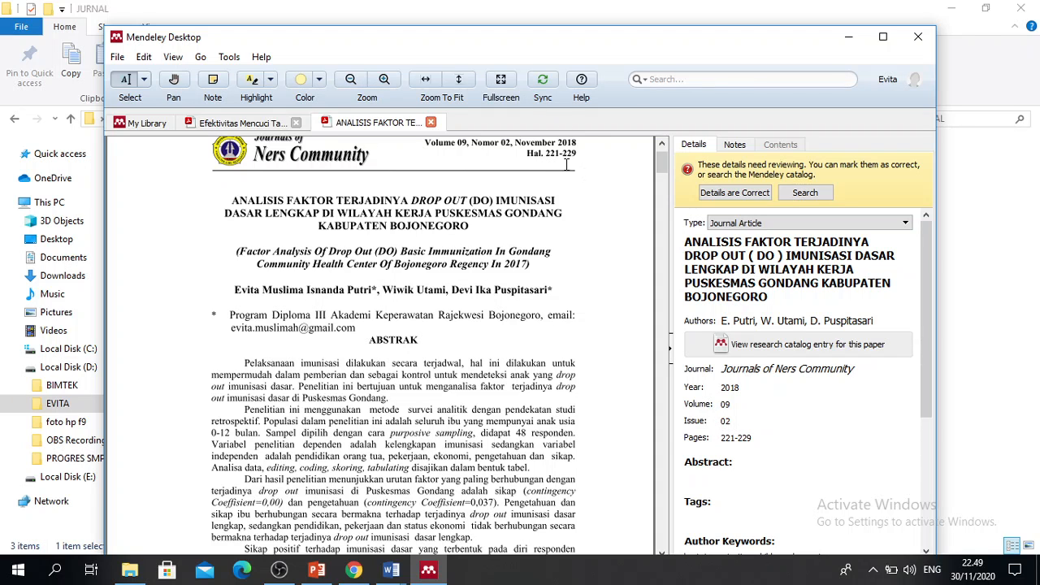
Skim the article's following pages and return to the list of all library documents.
{"action": "scroll", "coordinate": [543, 382], "scroll_direction": "down", "scroll_amount": 10}
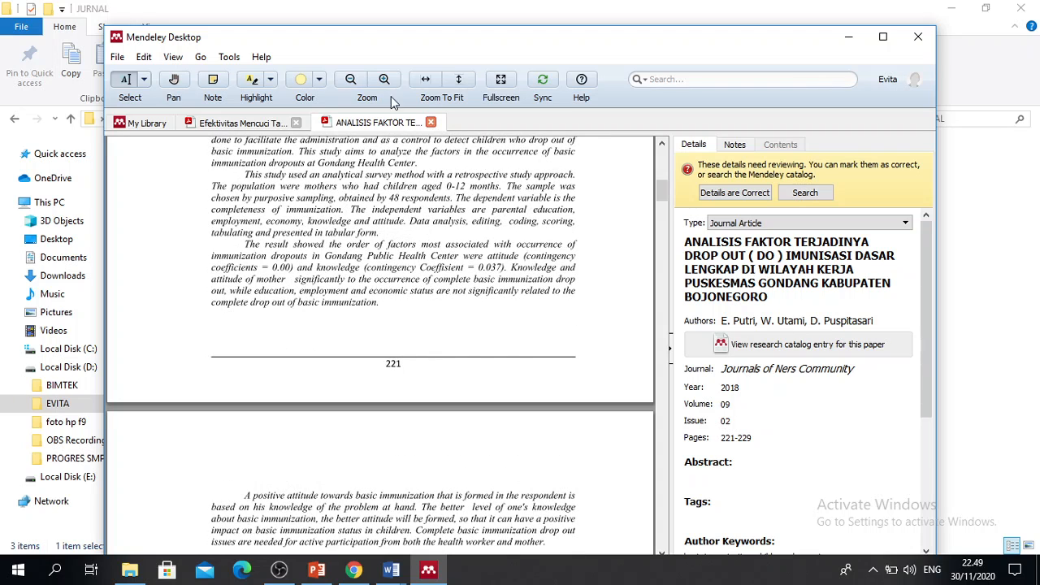
{"action": "left_click", "coordinate": [147, 123]}
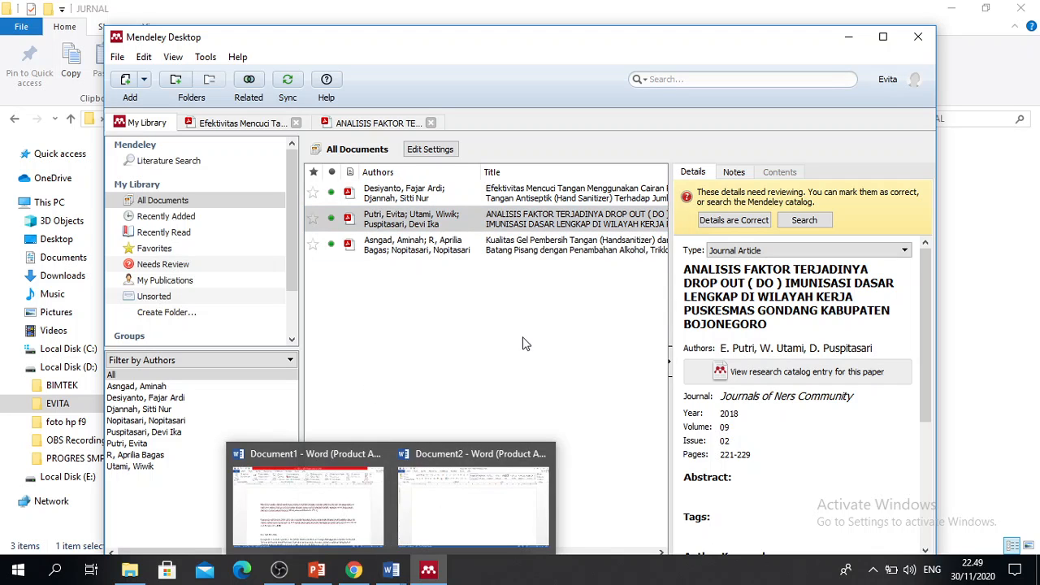
Switch to the blank Document2 in Word and display the Mendeley Cite-O-Matic citation tools.
{"action": "left_click", "coordinate": [395, 579]}
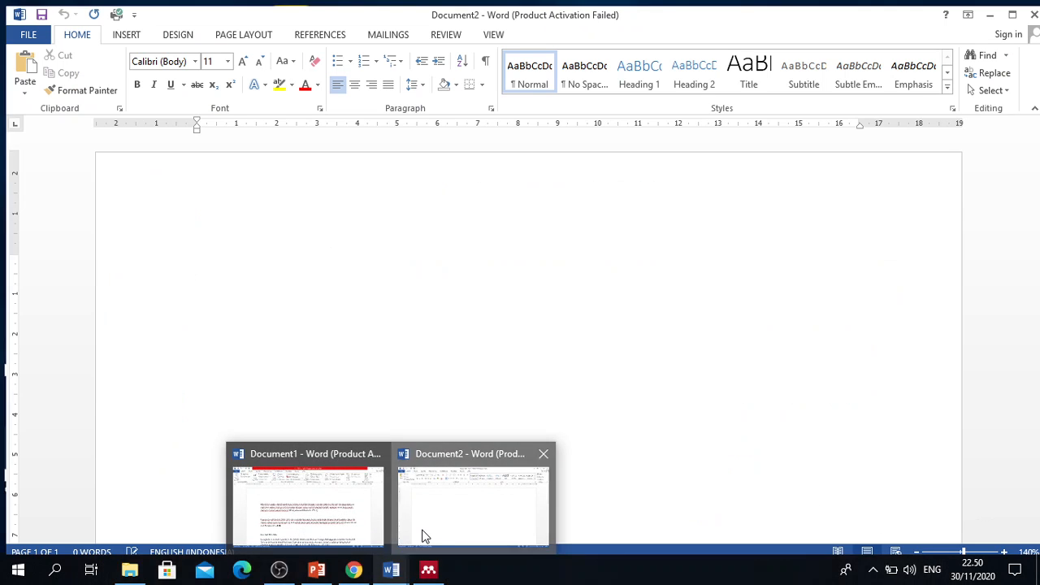
{"action": "left_click", "coordinate": [423, 525]}
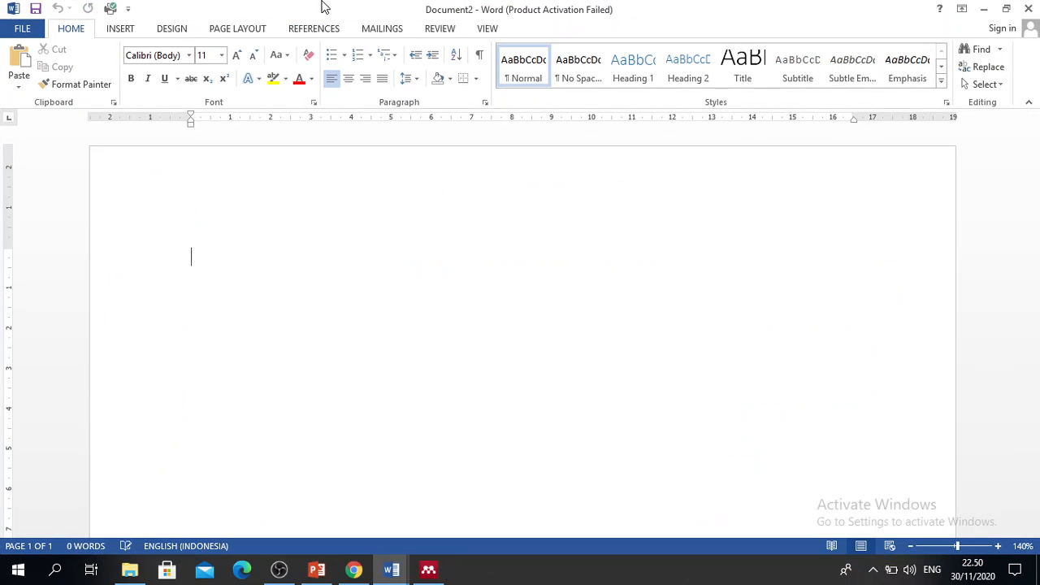
{"action": "left_click", "coordinate": [313, 34]}
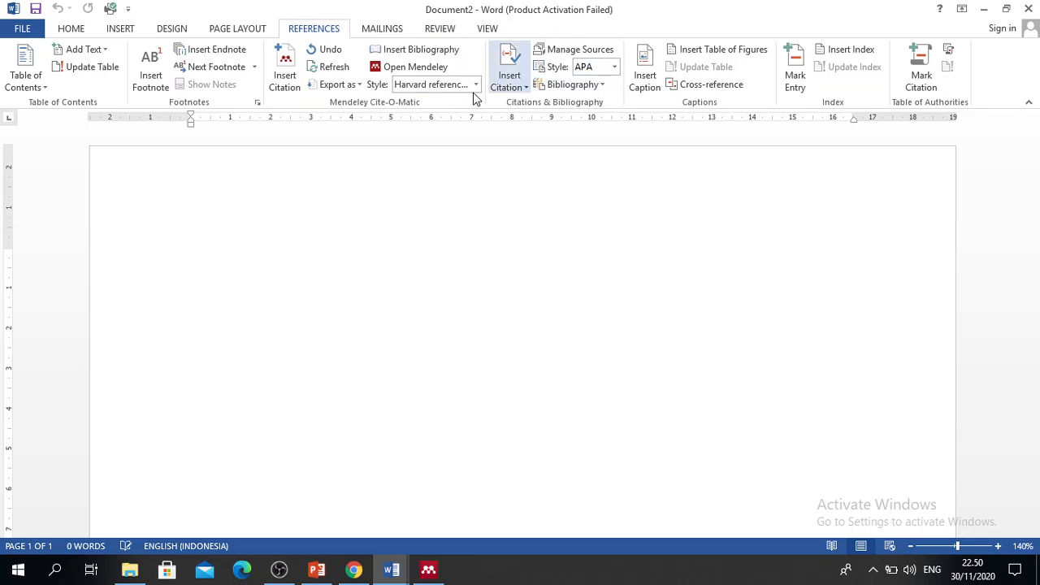
Switch to Mendeley Desktop, check whether the MS Word plugin is installed, and return to the blank Word document.
{"action": "left_click", "coordinate": [406, 577]}
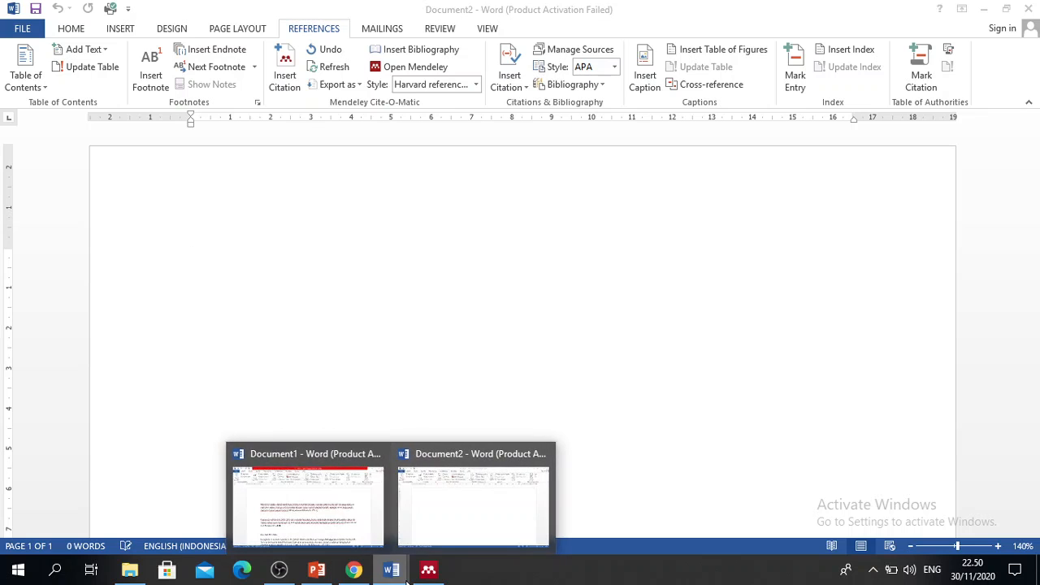
{"action": "left_click", "coordinate": [428, 570]}
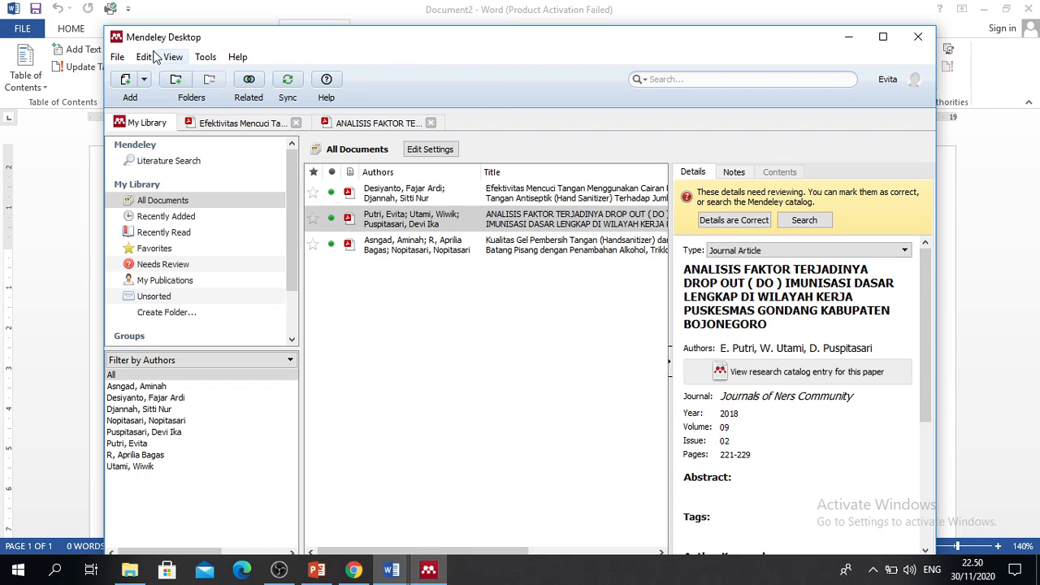
{"action": "left_click", "coordinate": [204, 59]}
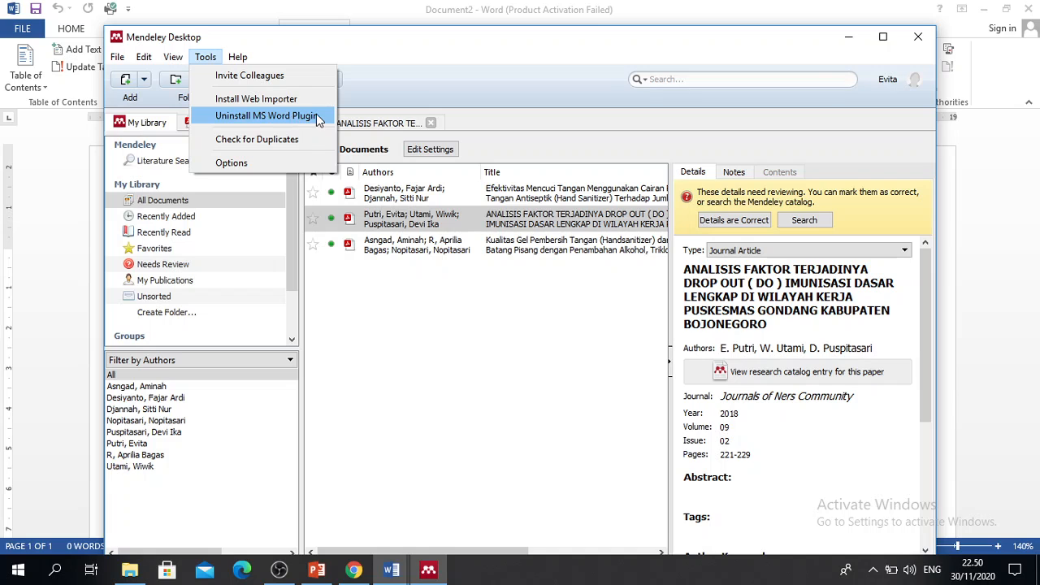
{"action": "left_click", "coordinate": [850, 41]}
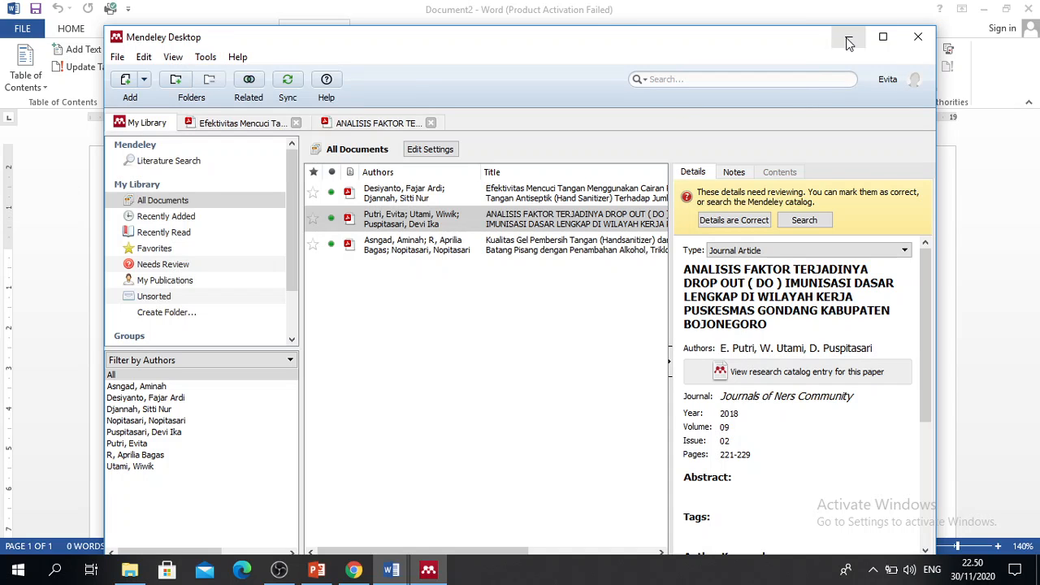
{"action": "left_click", "coordinate": [849, 40]}
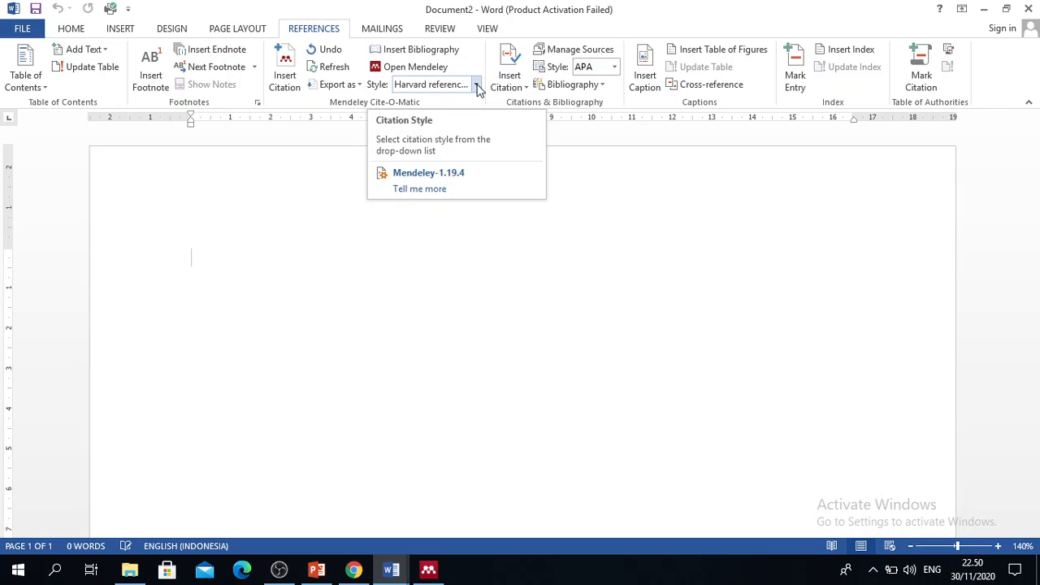
Choose the Harvard reference format as the Mendeley citation style for the document.
{"action": "left_click", "coordinate": [477, 86]}
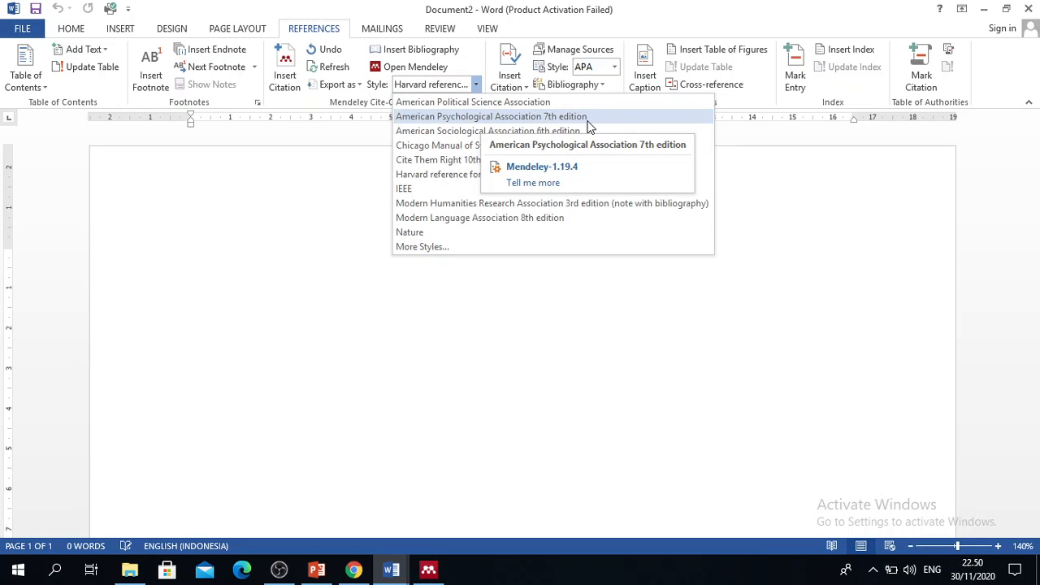
{"action": "left_click", "coordinate": [439, 175]}
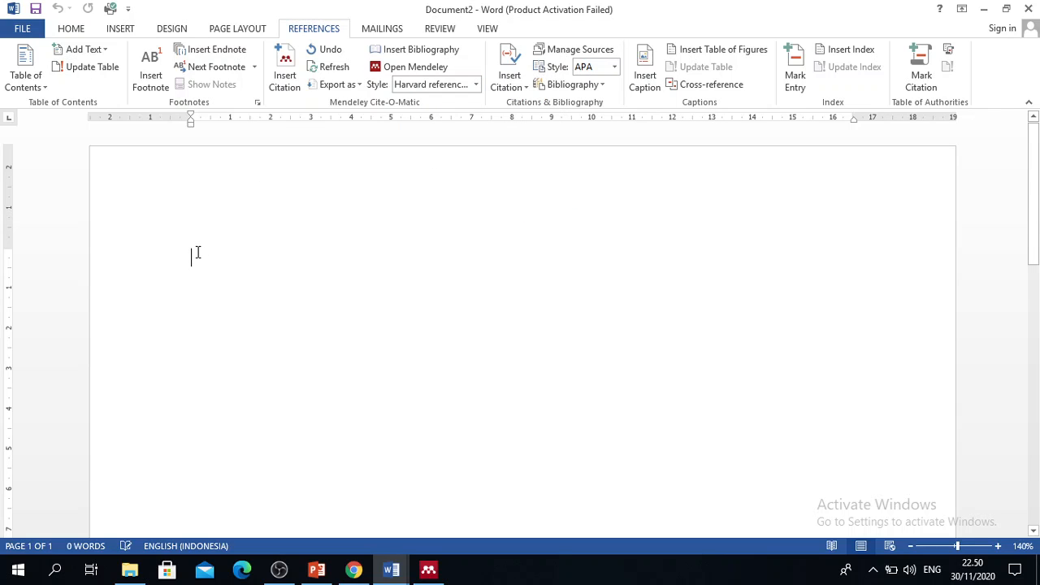
Copy the abstract's opening sentence, from "Mencuci tangan" to "tujuan-tujuan lainnya", from the handwashing article in Mendeley and paste it into the Word document.
{"action": "left_click", "coordinate": [429, 569]}
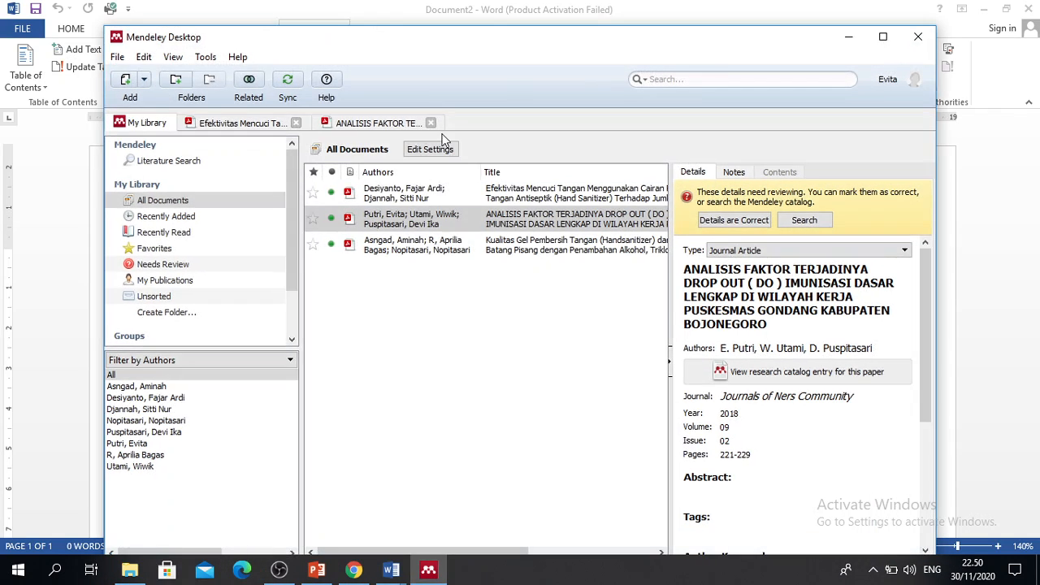
{"action": "left_click", "coordinate": [348, 194]}
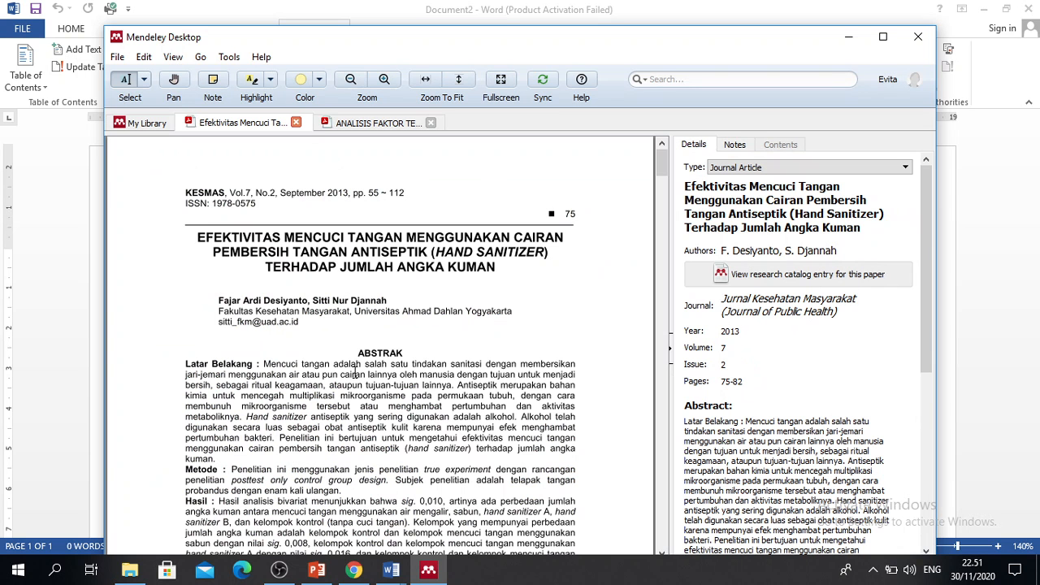
{"action": "scroll", "coordinate": [273, 395], "scroll_direction": "down", "scroll_amount": 1}
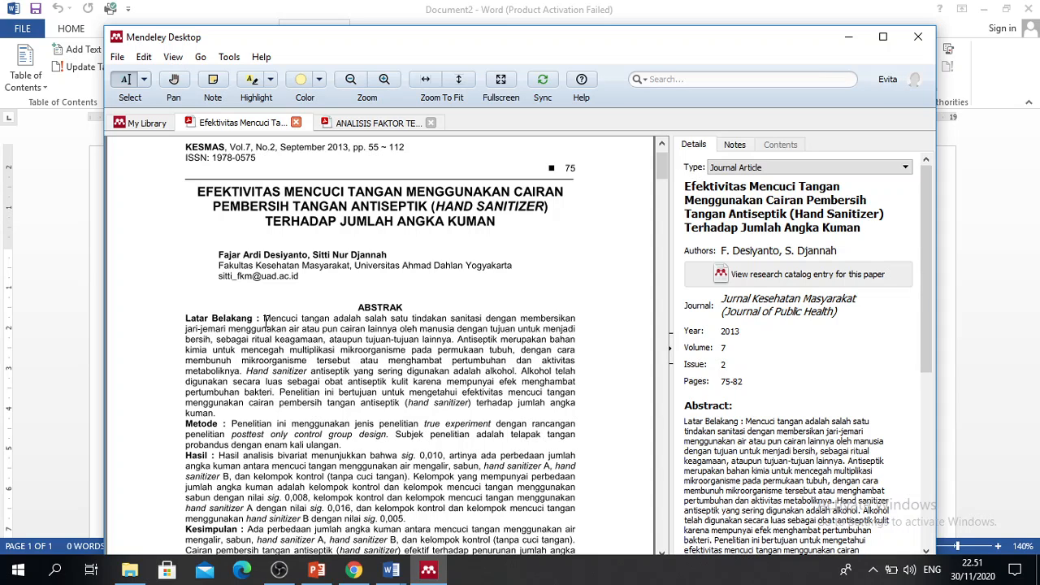
{"action": "left_click_drag", "start_coordinate": [264, 320], "coordinate": [457, 340]}
{"action": "key", "text": "ctrl+c"}
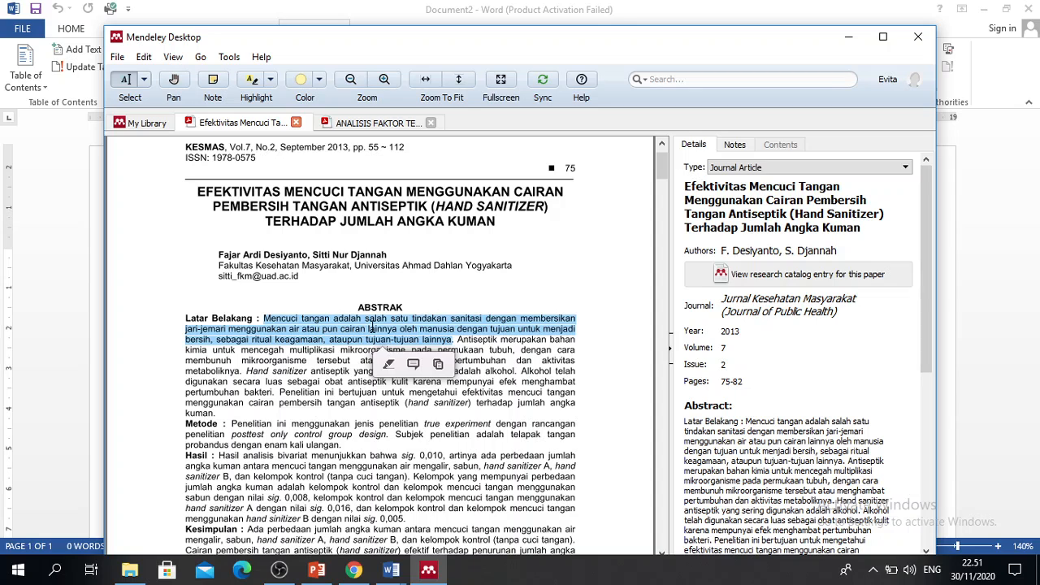
{"action": "left_click", "coordinate": [80, 294]}
{"action": "key", "text": "ctrl+v"}
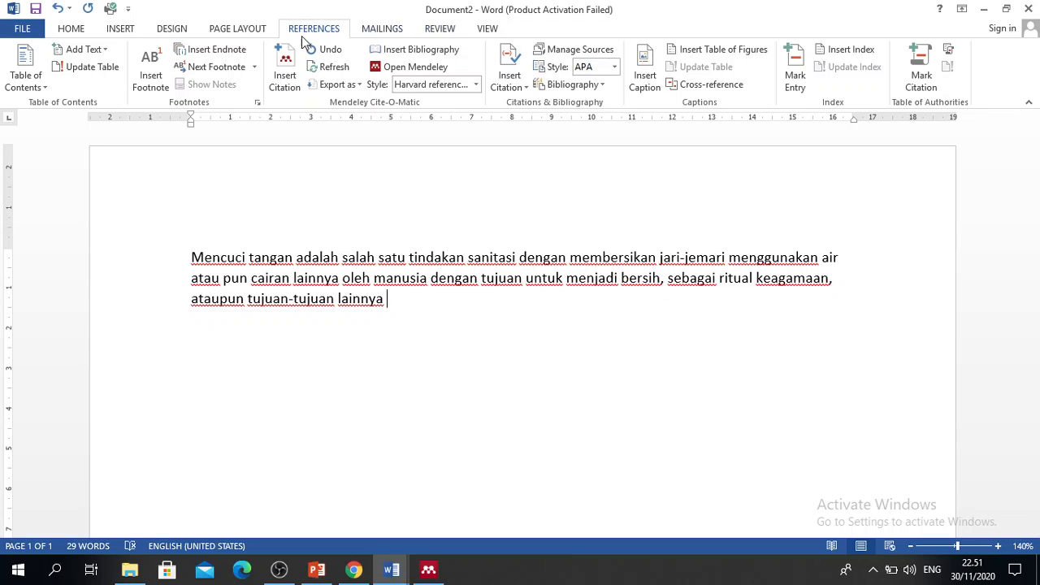
Insert a Mendeley citation of the article "Efektivitas Mencuci Tangan" at the end of the pasted sentence.
{"action": "left_click", "coordinate": [278, 93]}
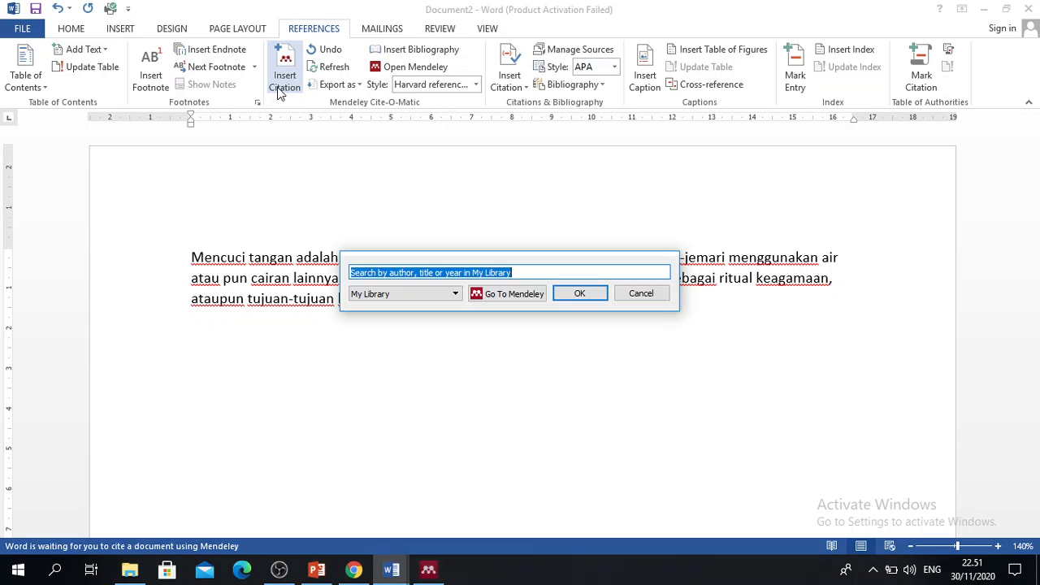
{"action": "left_click", "coordinate": [523, 294]}
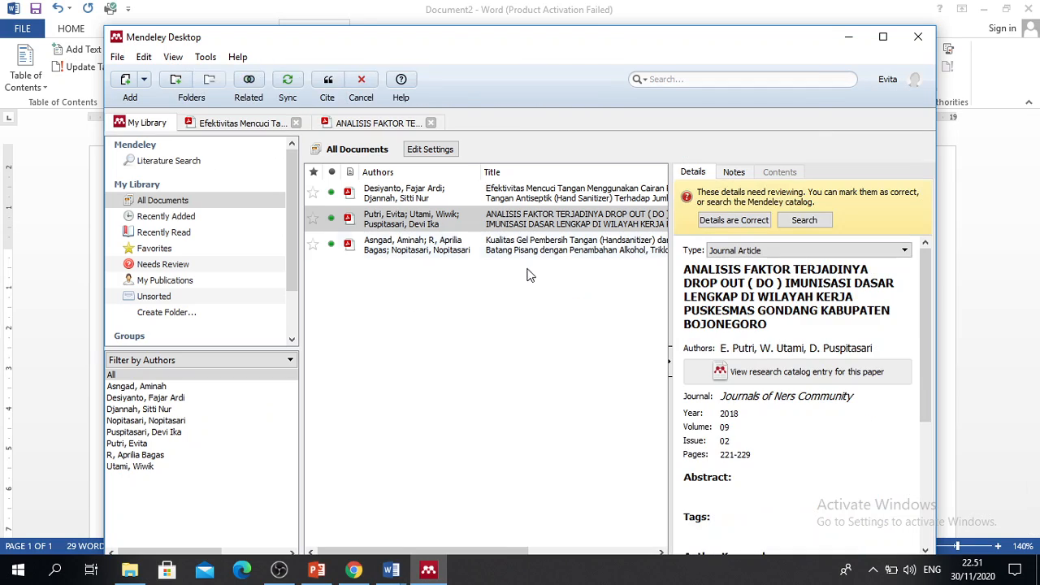
{"action": "left_click", "coordinate": [338, 200]}
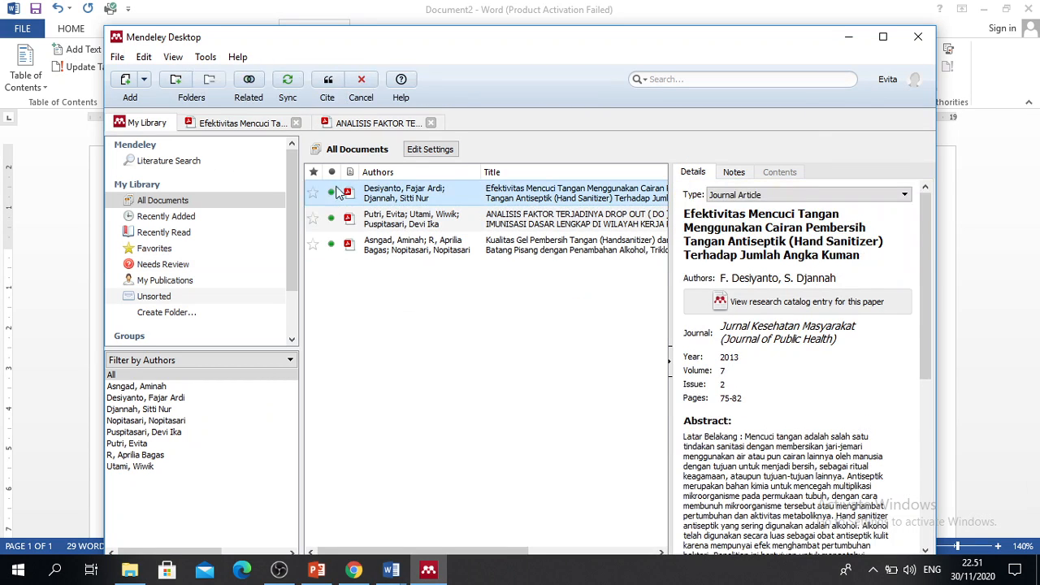
{"action": "left_click", "coordinate": [328, 81]}
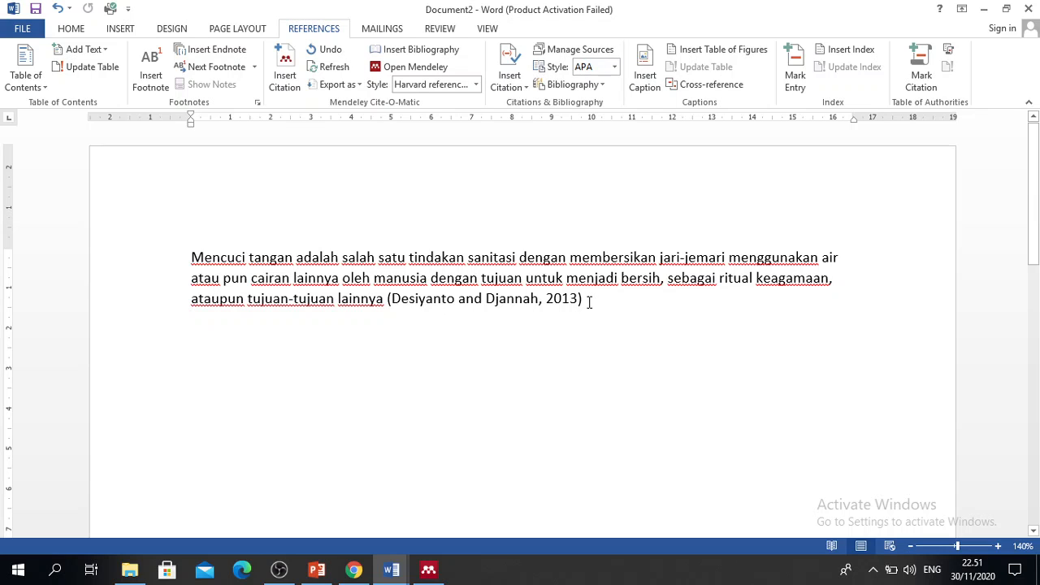
Copy the sentence "Program imunisasi diharapkan... terutama penyakit infeksi" from the immunization article in Mendeley and paste it into Word, one blank line below the first paragraph.
{"action": "key", "text": "Return"}
{"action": "key", "text": "Return"}
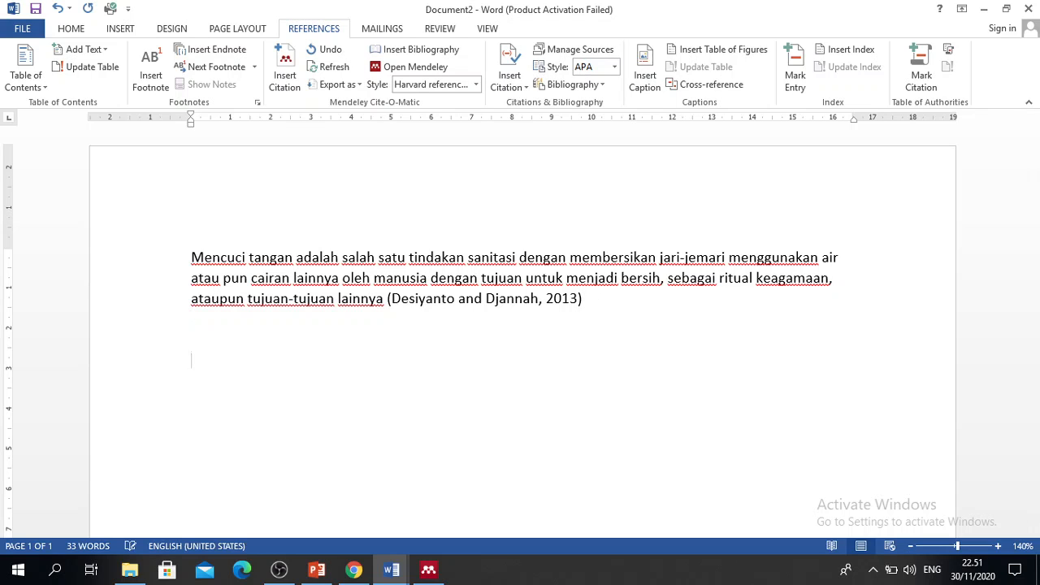
{"action": "left_click", "coordinate": [424, 573]}
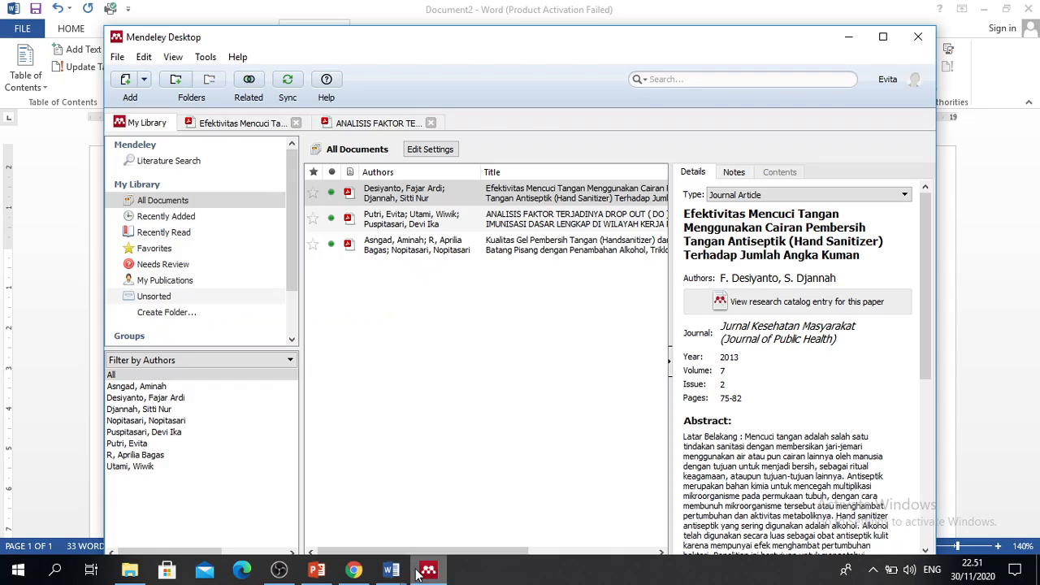
{"action": "left_click", "coordinate": [348, 218]}
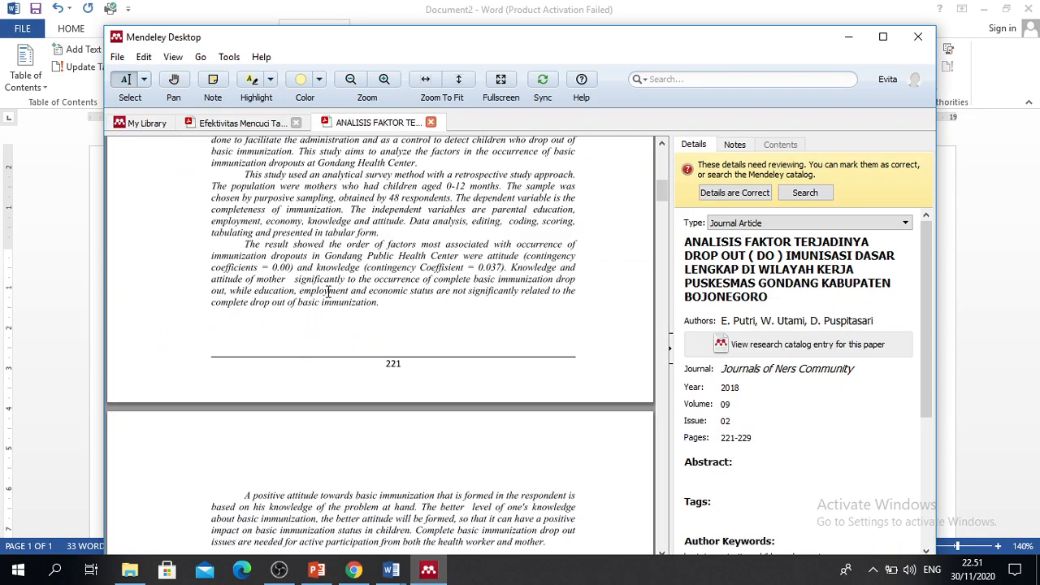
{"action": "scroll", "coordinate": [294, 363], "scroll_direction": "up", "scroll_amount": 10}
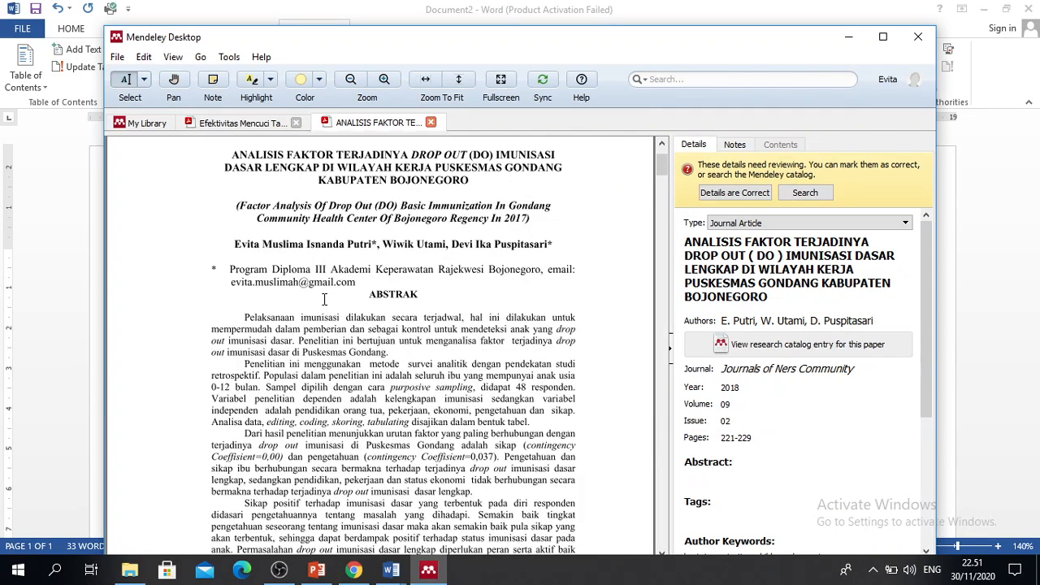
{"action": "scroll", "coordinate": [324, 299], "scroll_direction": "down", "scroll_amount": 10}
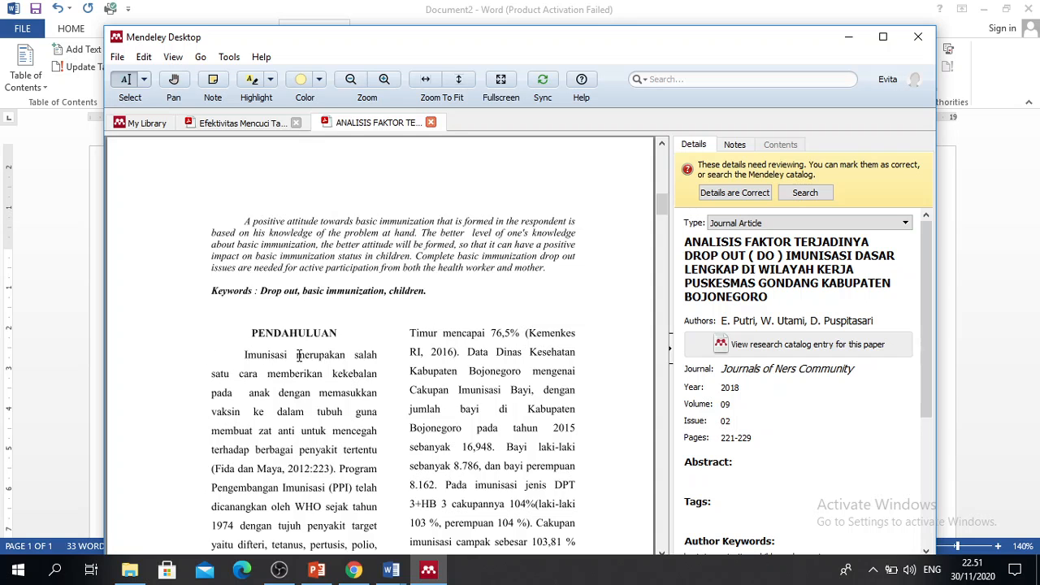
{"action": "scroll", "coordinate": [299, 355], "scroll_direction": "down", "scroll_amount": 10}
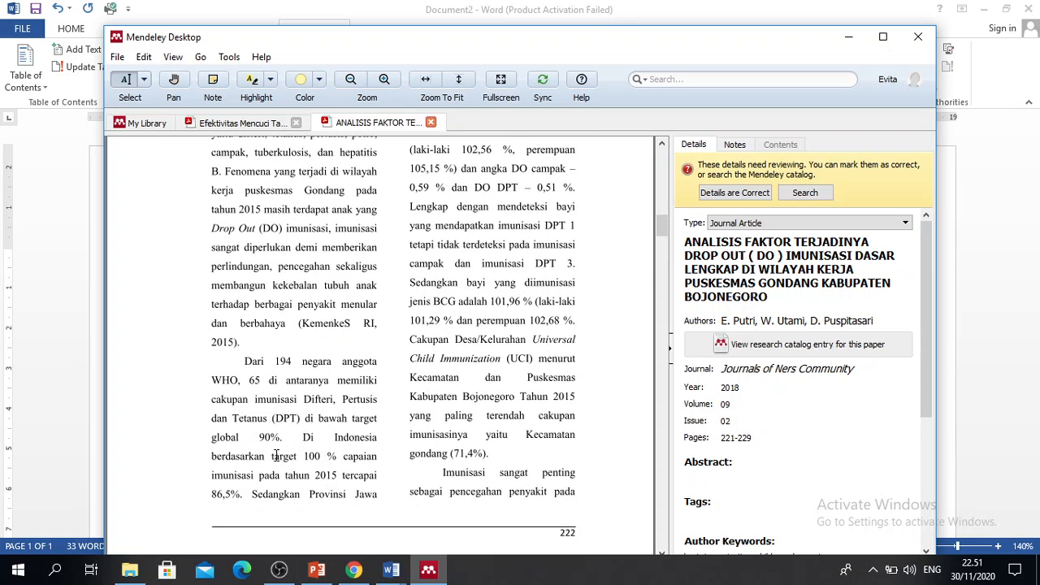
{"action": "scroll", "coordinate": [465, 355], "scroll_direction": "down", "scroll_amount": 7}
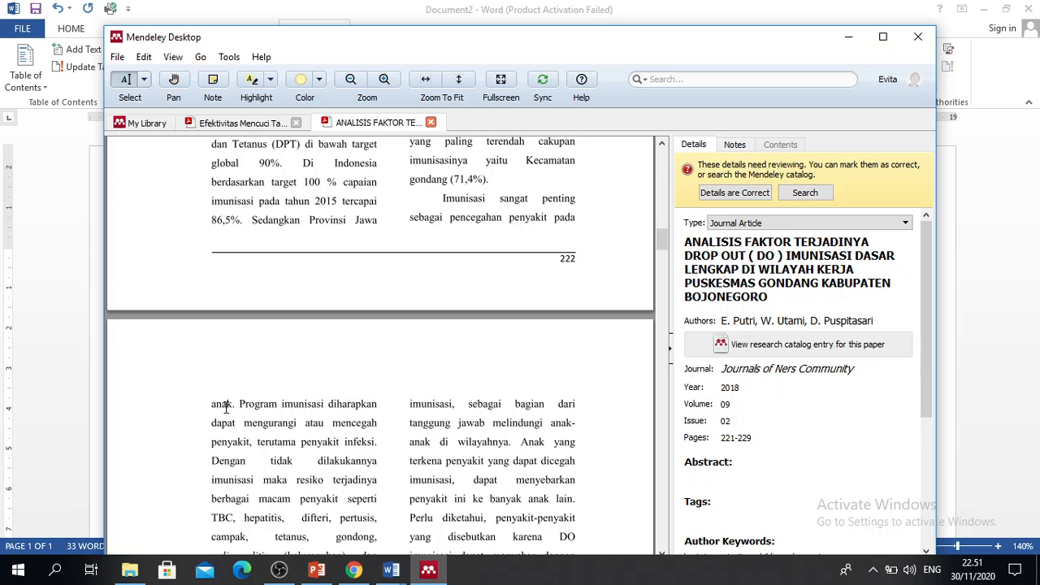
{"action": "left_click_drag", "start_coordinate": [241, 404], "coordinate": [375, 442]}
{"action": "key", "text": "ctrl+c"}
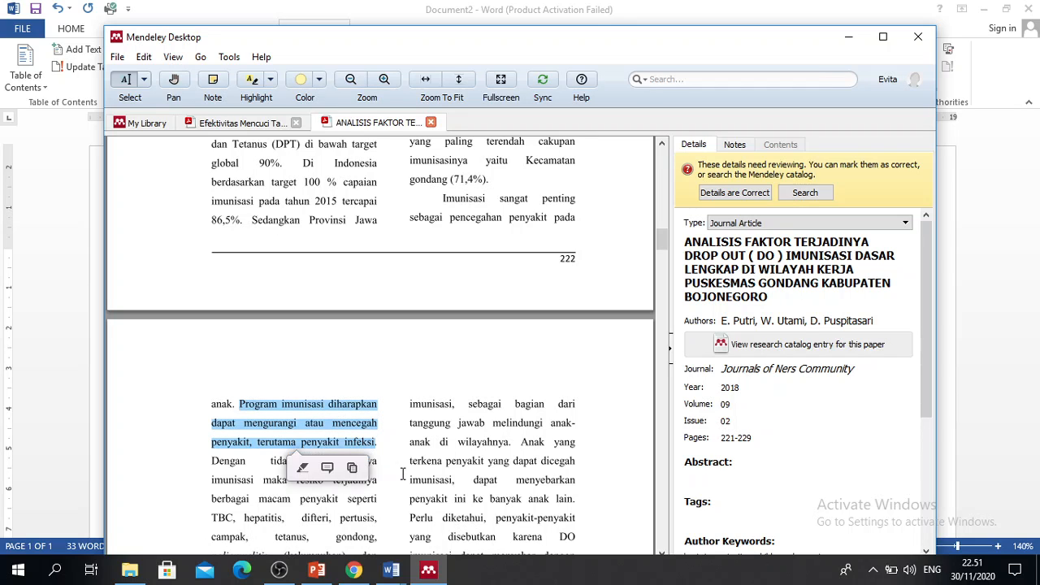
{"action": "left_click", "coordinate": [91, 430]}
{"action": "key", "text": "ctrl+v"}
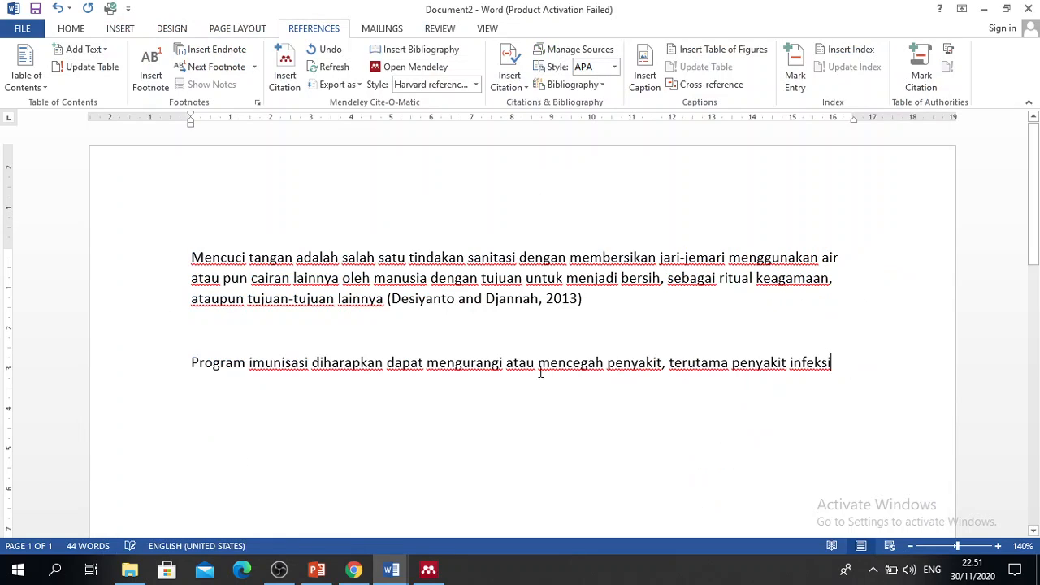
Insert a Mendeley citation of the immunization article after "infeksi" and separate it from that word with a space.
{"action": "left_click", "coordinate": [289, 78]}
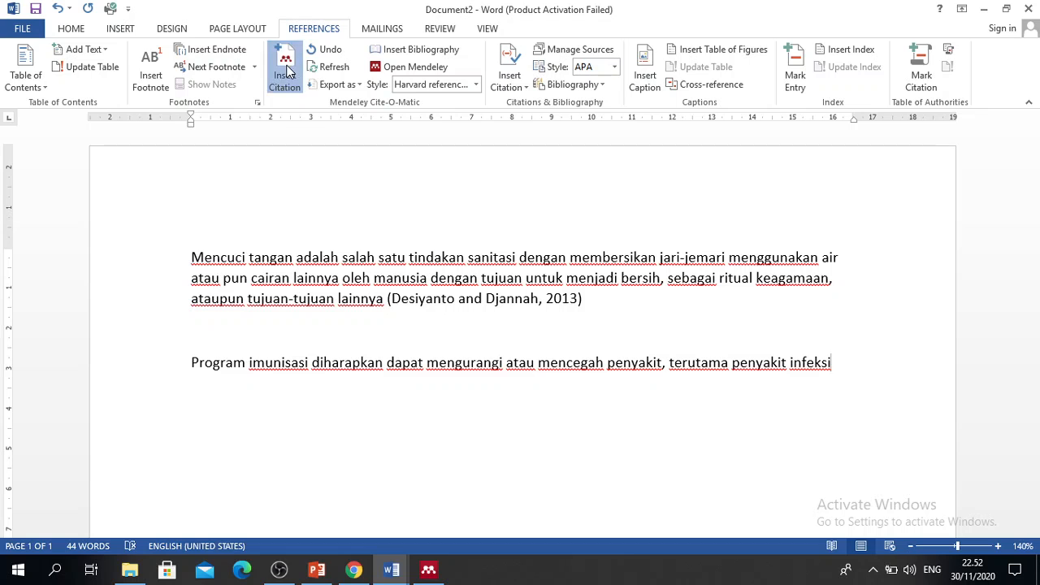
{"action": "left_click", "coordinate": [855, 409]}
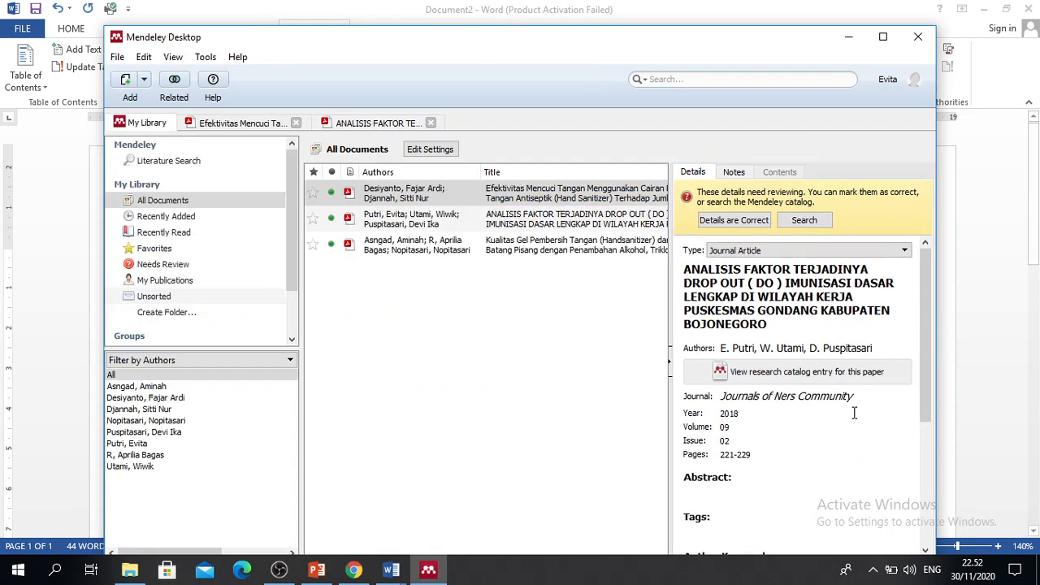
{"action": "left_click", "coordinate": [391, 218]}
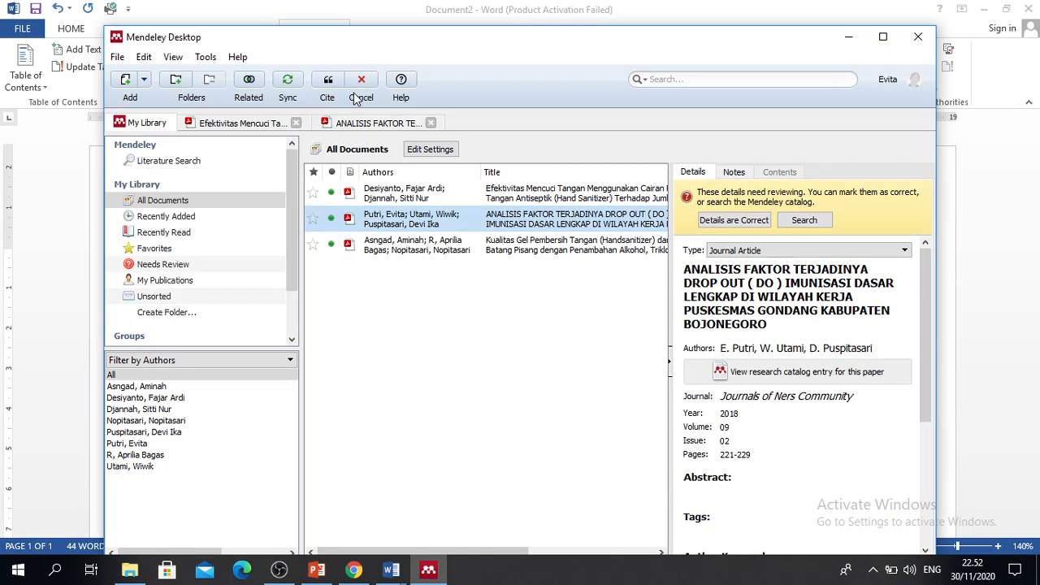
{"action": "left_click", "coordinate": [328, 86]}
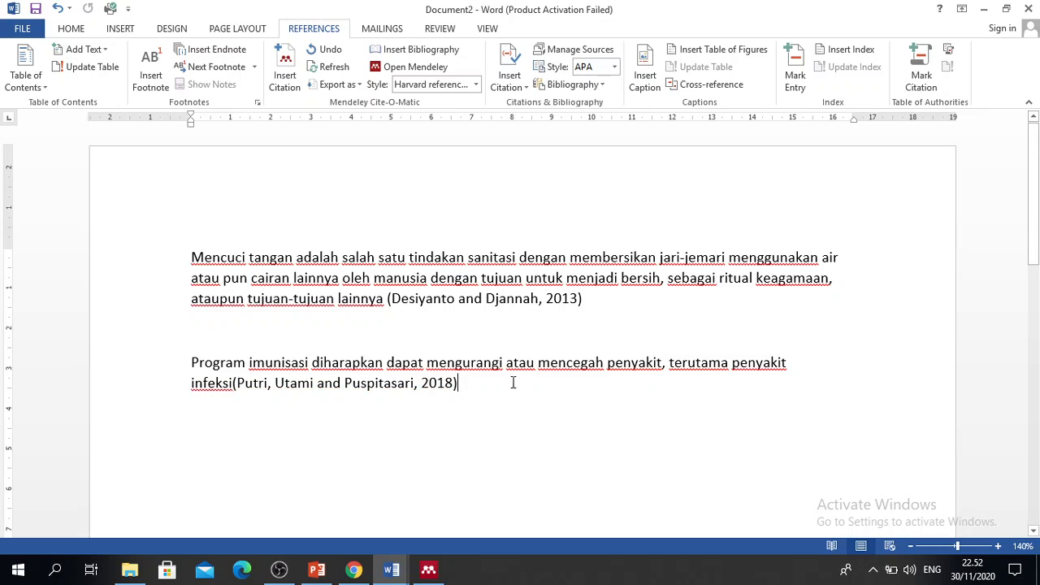
{"action": "left_click", "coordinate": [234, 389]}
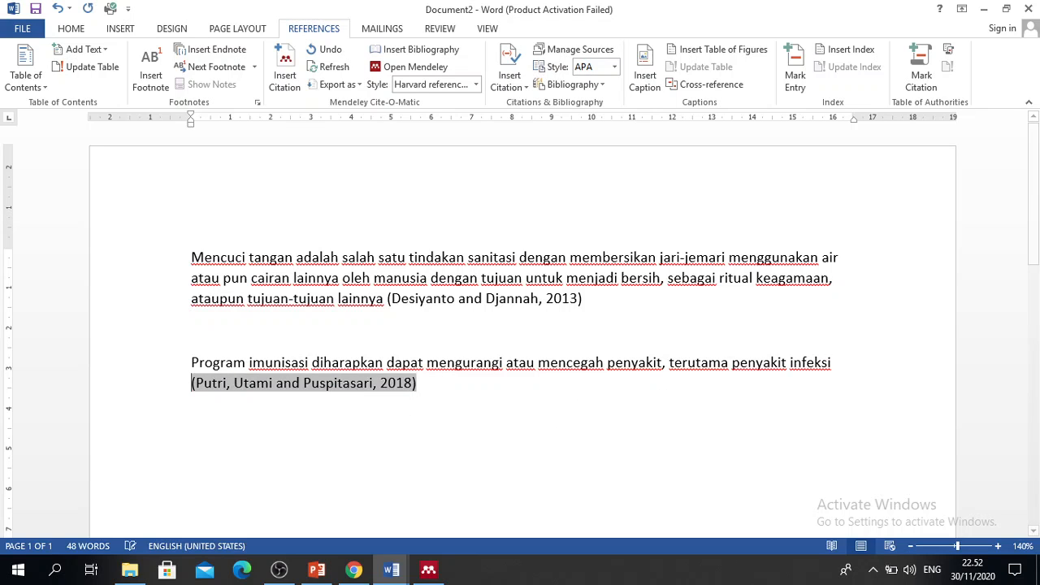
{"action": "left_click", "coordinate": [492, 441]}
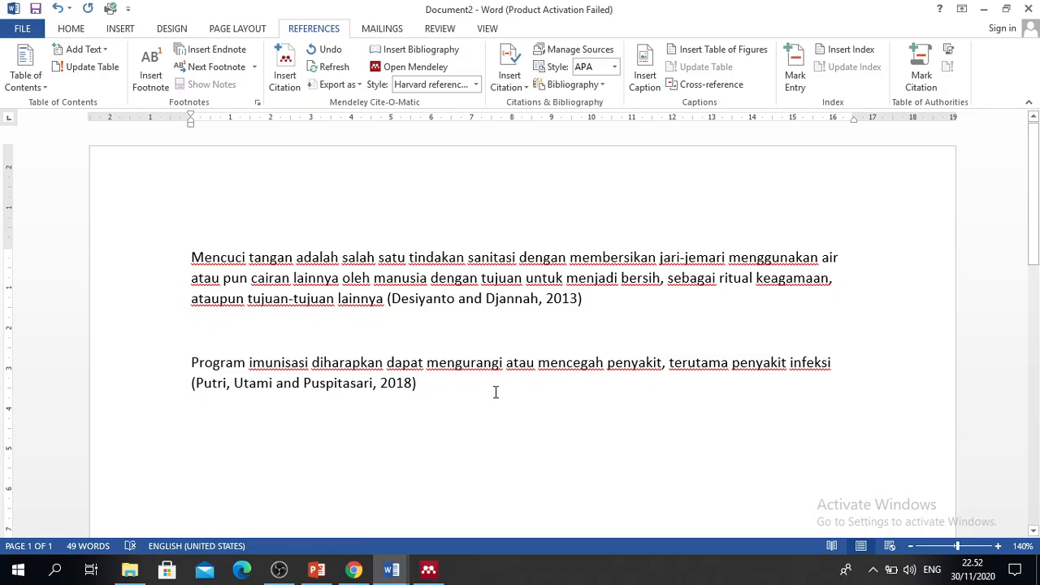
Open the hand sanitizer gel article's PDF in Mendeley, and start a new paragraph with "Menurut" below the immunization paragraph in Word.
{"action": "left_click", "coordinate": [429, 571]}
{"action": "left_click", "coordinate": [379, 248]}
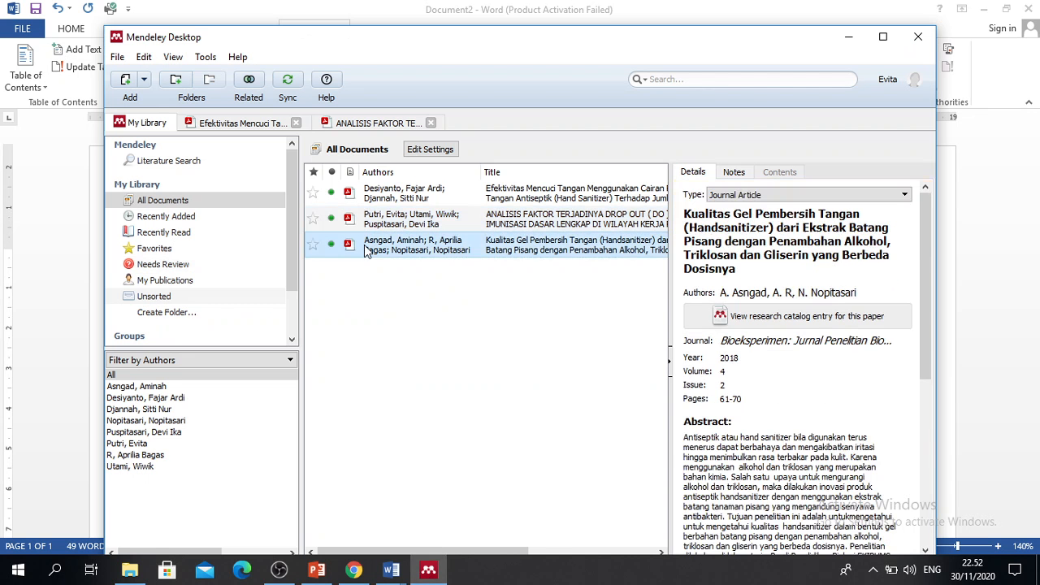
{"action": "double_click", "coordinate": [577, 246]}
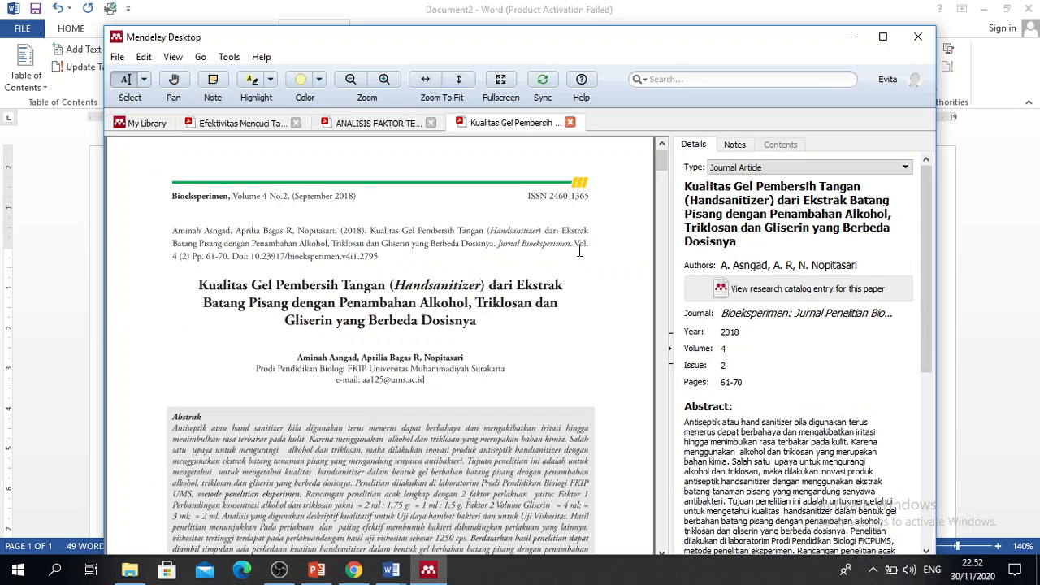
{"action": "left_click", "coordinate": [430, 571]}
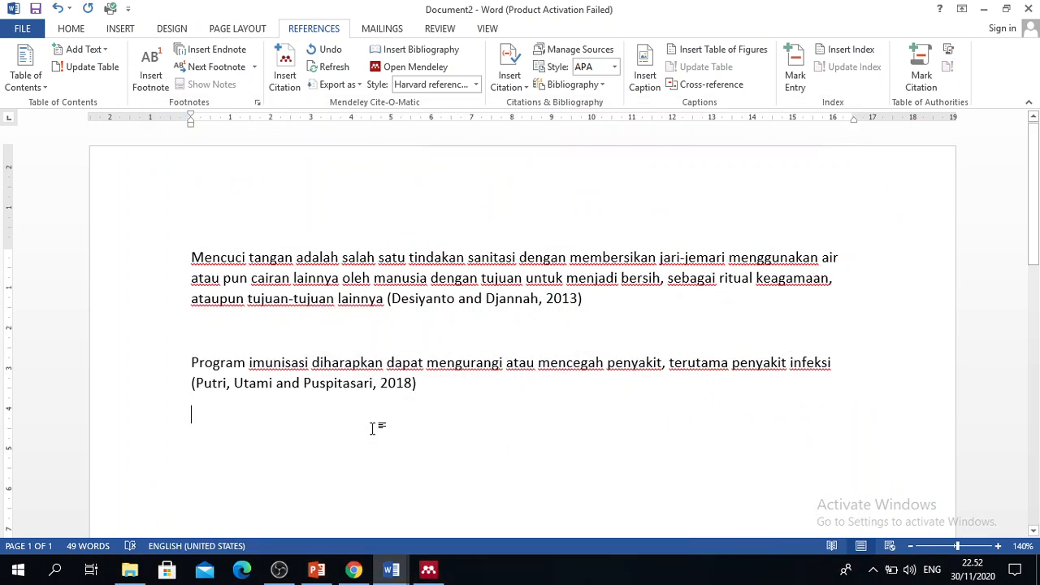
{"action": "type", "text": "Menurut"}
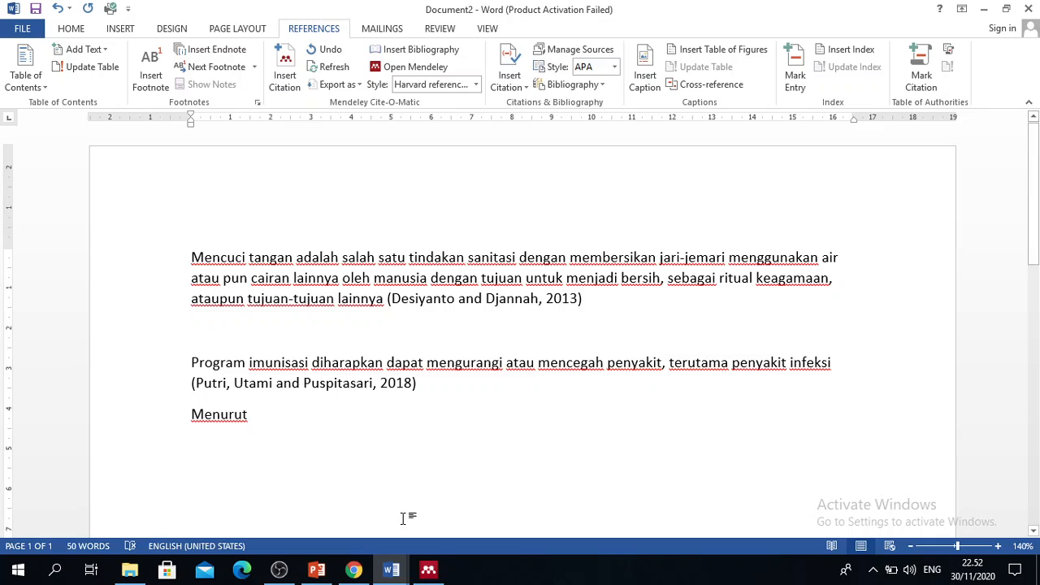
Copy the sentence "Handsanitizer merupakan... pencuci tangan yang praktis." from the article's Pendahuluan in Mendeley and paste it after "Menurut" in Word.
{"action": "left_click", "coordinate": [428, 571]}
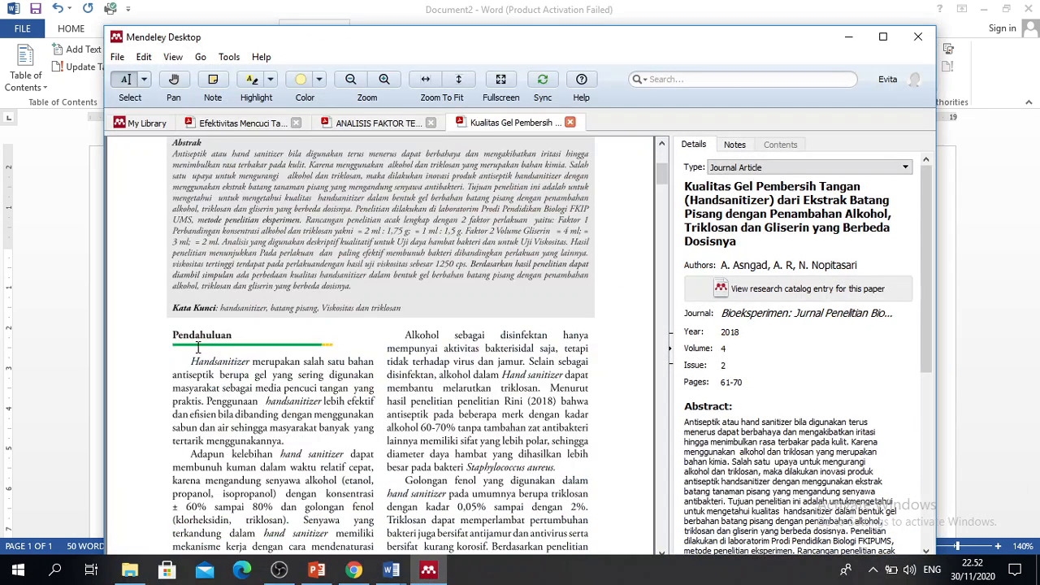
{"action": "left_click_drag", "start_coordinate": [192, 360], "coordinate": [203, 399]}
{"action": "key", "text": "ctrl+c"}
{"action": "left_click", "coordinate": [55, 383]}
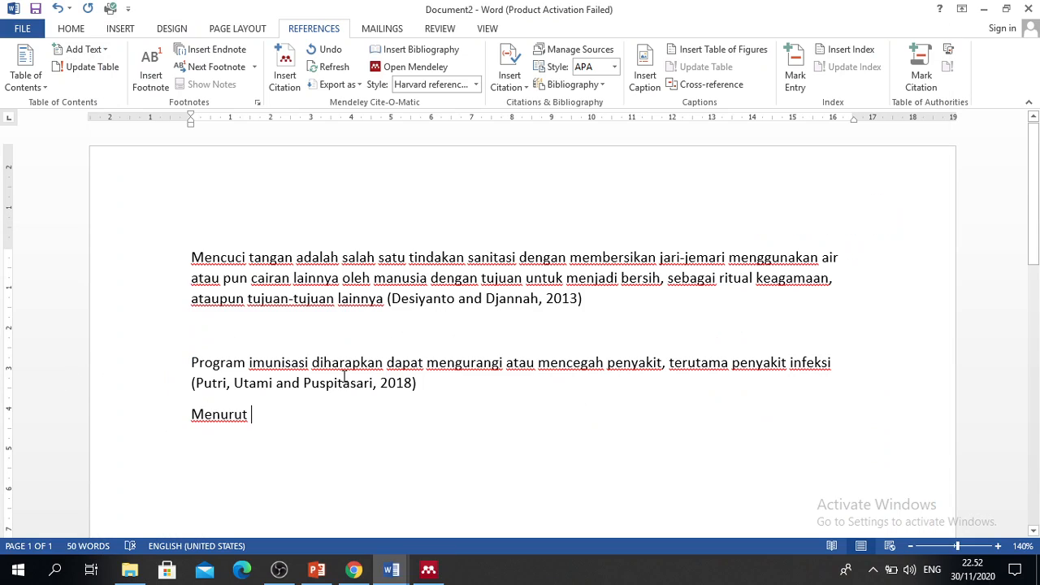
{"action": "key", "text": "ctrl+v"}
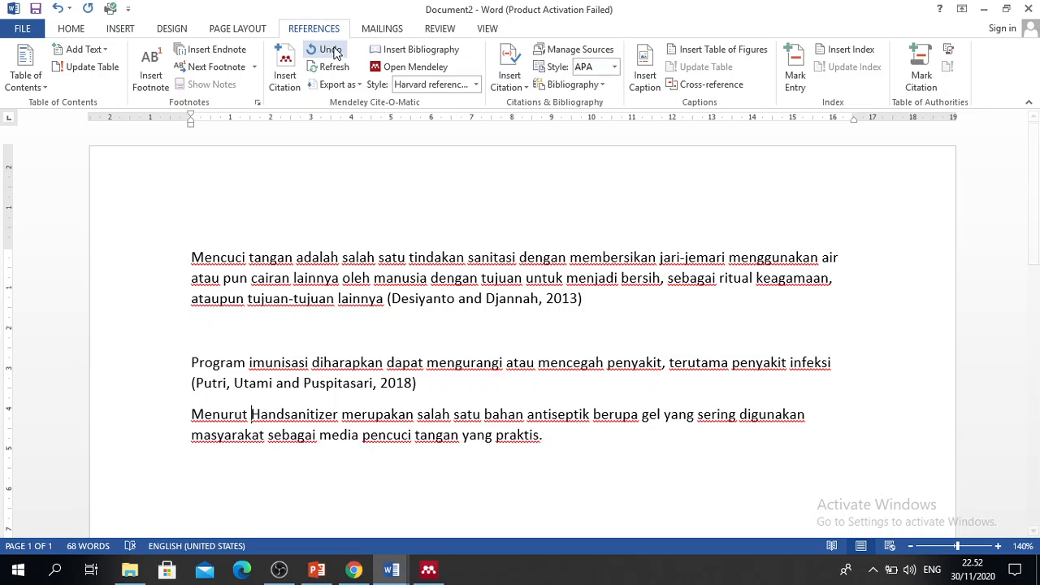
Insert a Mendeley citation of the hand sanitizer gel article between "Menurut" and "Handsanitizer", followed by a space.
{"action": "left_click", "coordinate": [284, 69]}
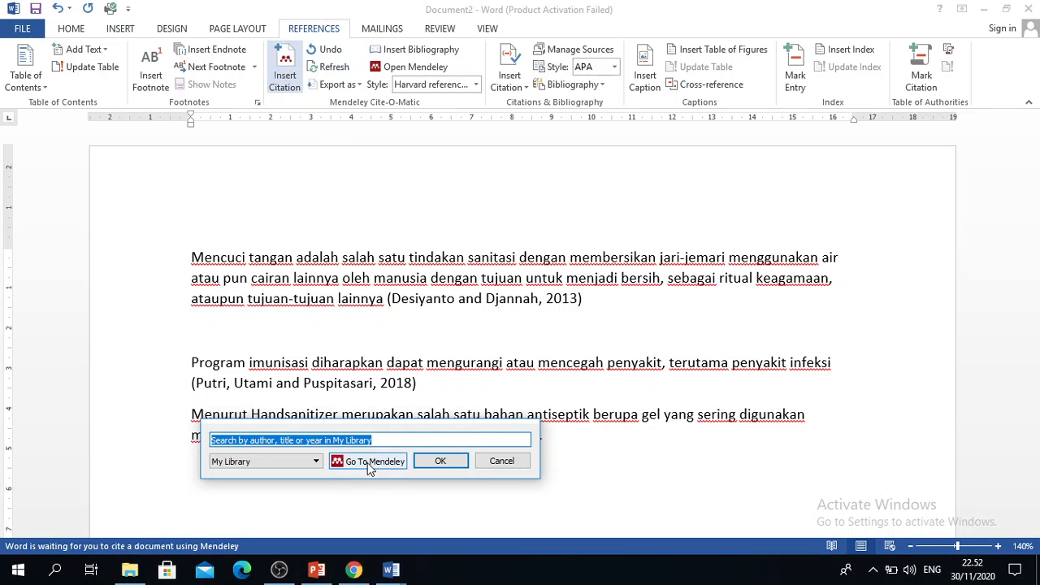
{"action": "left_click", "coordinate": [370, 462]}
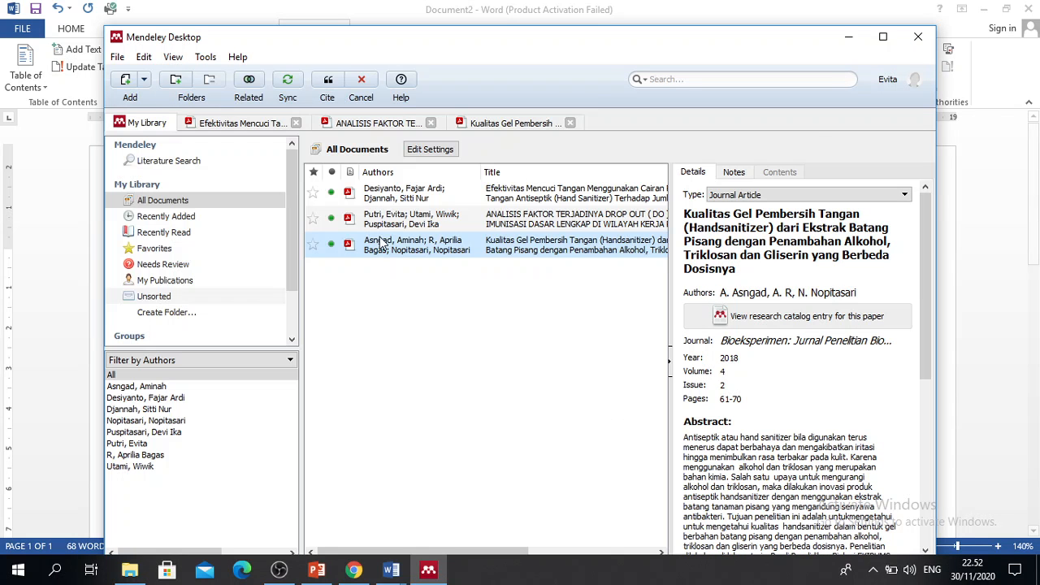
{"action": "left_click", "coordinate": [329, 85]}
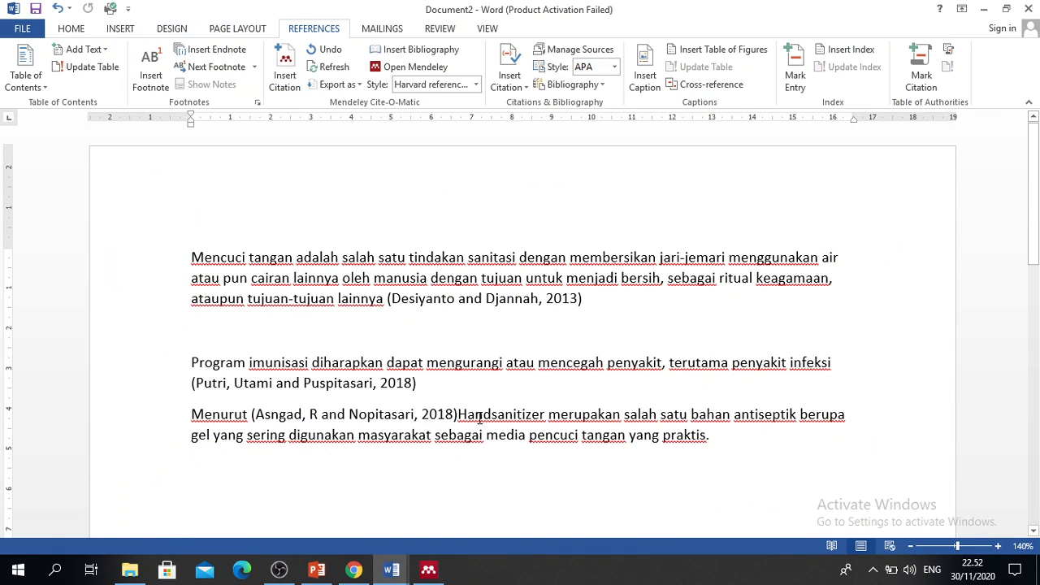
Edit the citation after "Menurut" so the author names stand outside the parentheses and only the year 2018 is enclosed, without the comma.
{"action": "left_click", "coordinate": [260, 418]}
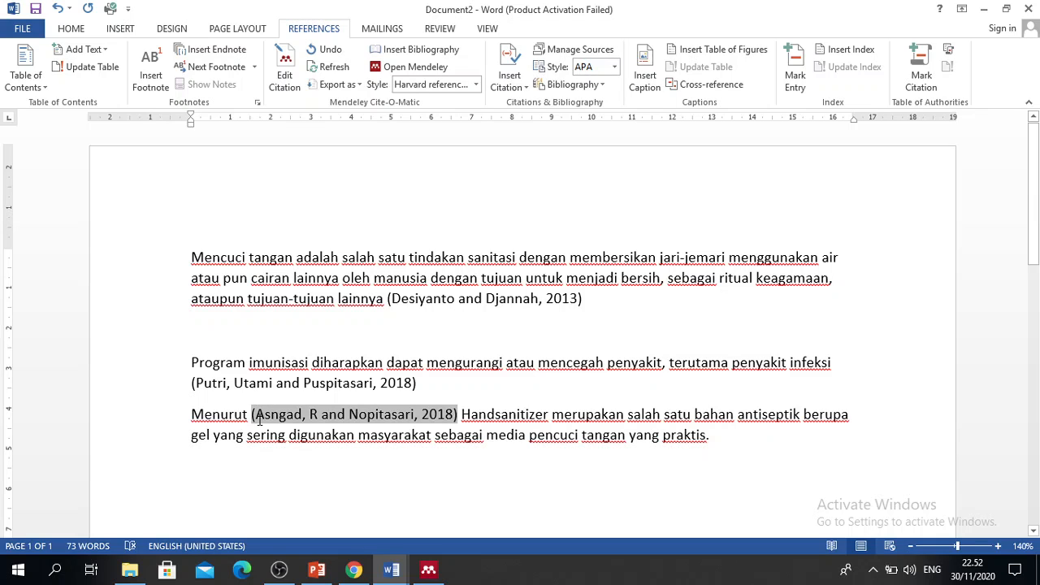
{"action": "key", "text": "BackSpace"}
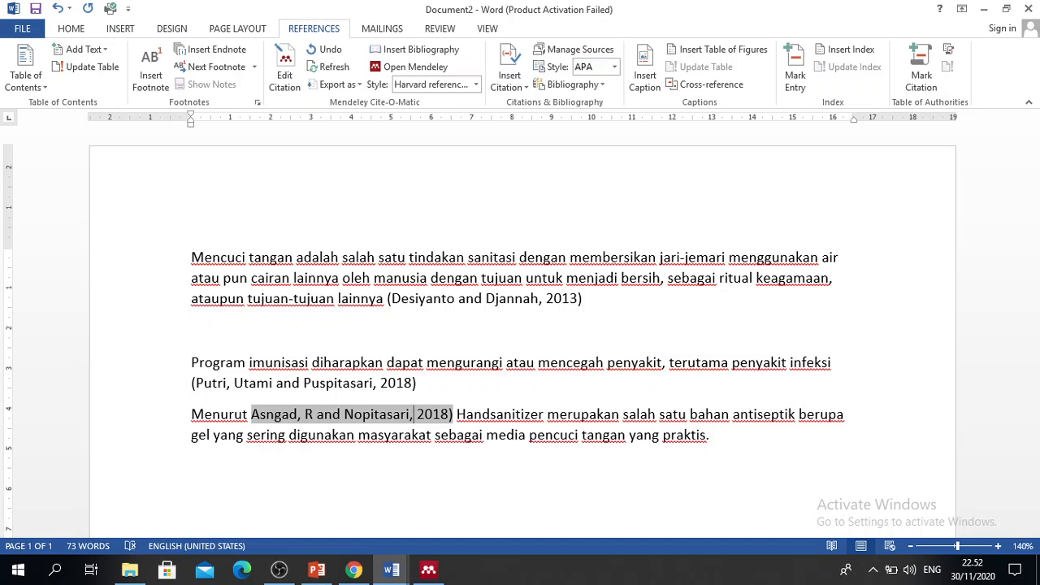
{"action": "key", "text": "BackSpace"}
{"action": "type", "text": "("}
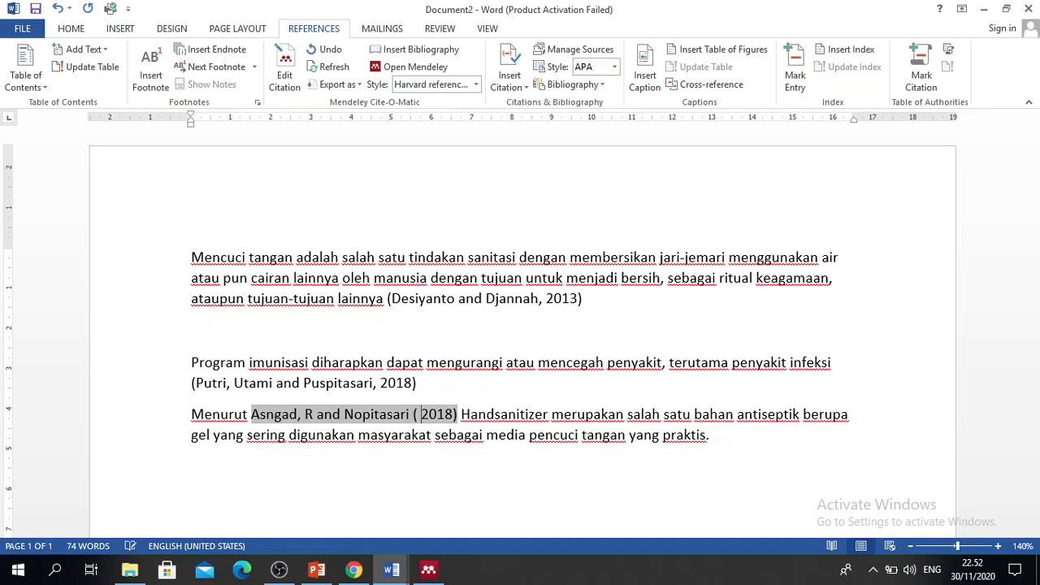
{"action": "key", "text": "BackSpace"}
{"action": "left_click", "coordinate": [723, 431]}
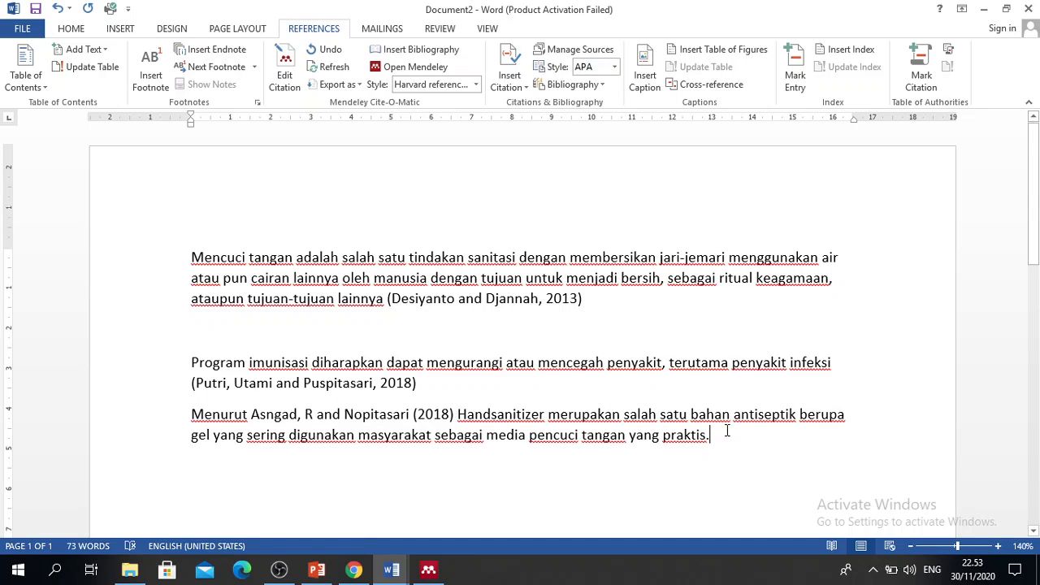
Add a blank line between the immunization paragraph and the paragraph starting with "Menurut".
{"action": "left_click", "coordinate": [513, 334]}
{"action": "left_click", "coordinate": [460, 393]}
{"action": "key", "text": "Return"}
{"action": "scroll", "coordinate": [472, 350], "scroll_direction": "down", "scroll_amount": 1}
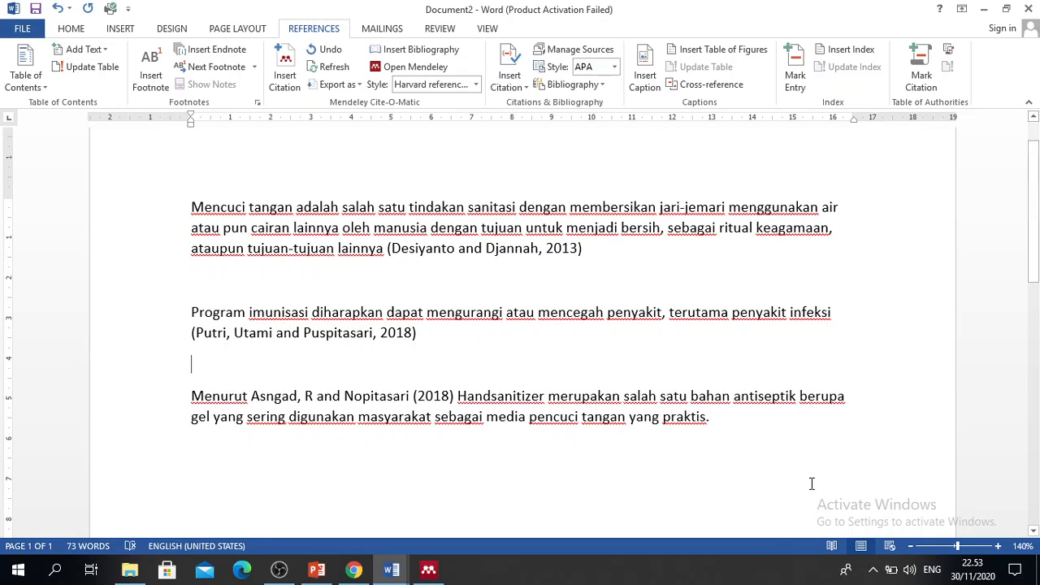
Add the heading "DAFTAR PUSTAKA" one blank line below the last paragraph and insert the Mendeley bibliography under it.
{"action": "left_click", "coordinate": [808, 435]}
{"action": "key", "text": "Return"}
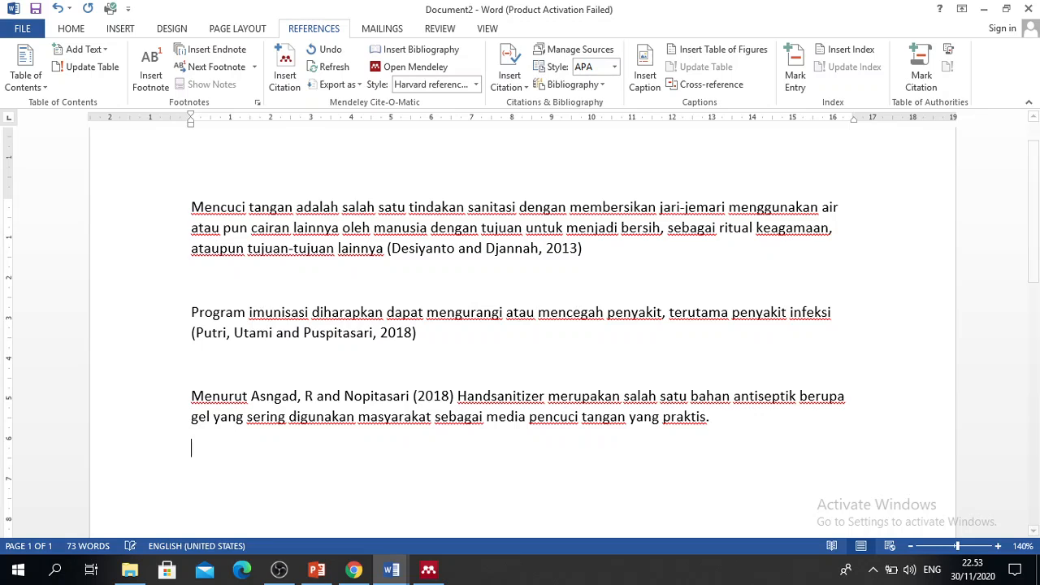
{"action": "key", "text": "Return"}
{"action": "type", "text": "DAFTAR "}
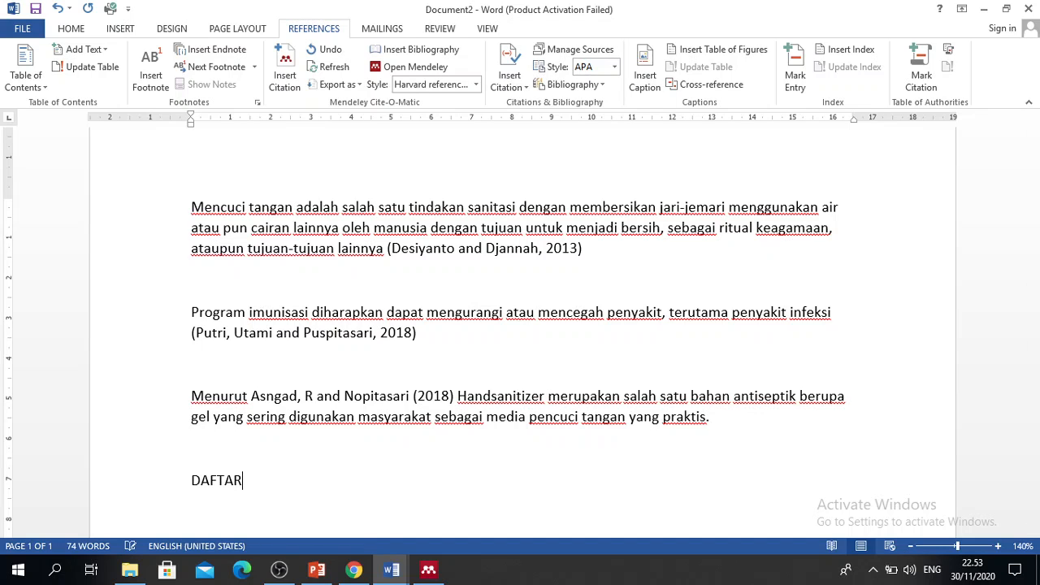
{"action": "type", "text": "PUSTAKA"}
{"action": "key", "text": "Return"}
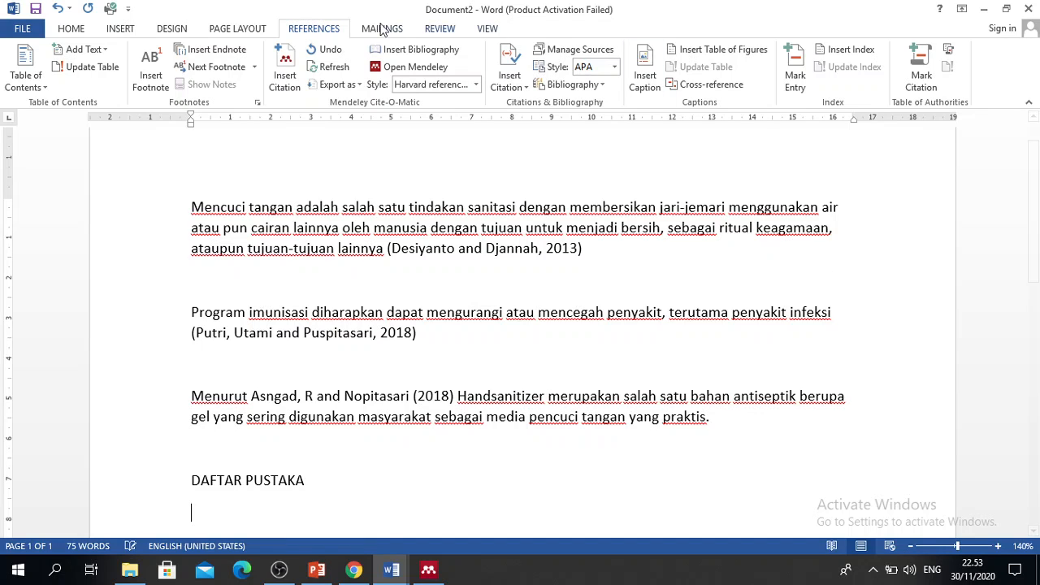
{"action": "left_click", "coordinate": [452, 55]}
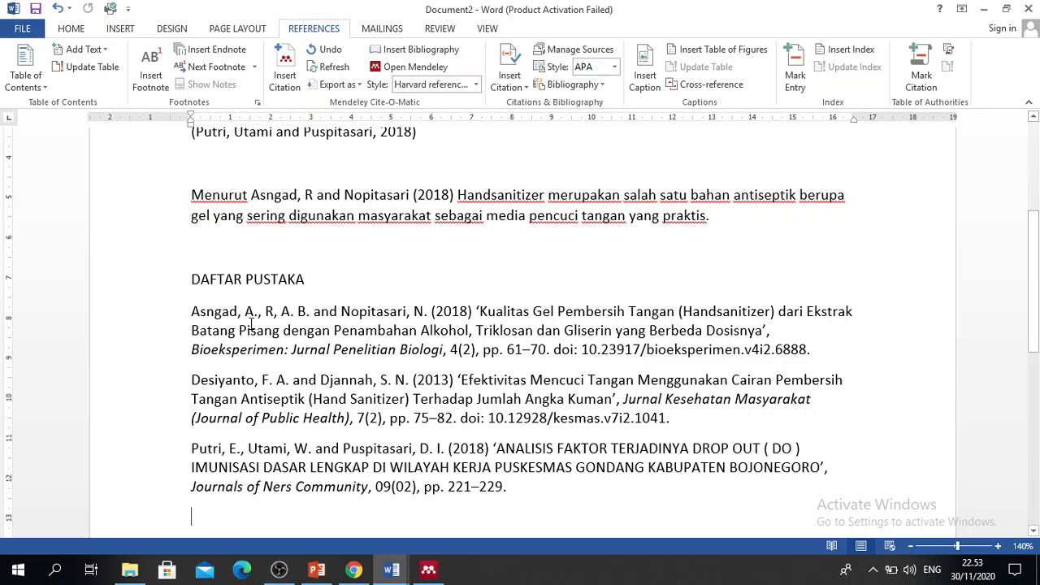
Compare the in-text citations with the bibliography entries and the article list in Mendeley.
{"action": "scroll", "coordinate": [415, 433], "scroll_direction": "down", "scroll_amount": 1}
{"action": "scroll", "coordinate": [415, 433], "scroll_direction": "up", "scroll_amount": 1}
{"action": "scroll", "coordinate": [551, 365], "scroll_direction": "up", "scroll_amount": 3}
{"action": "scroll", "coordinate": [554, 355], "scroll_direction": "down", "scroll_amount": 2}
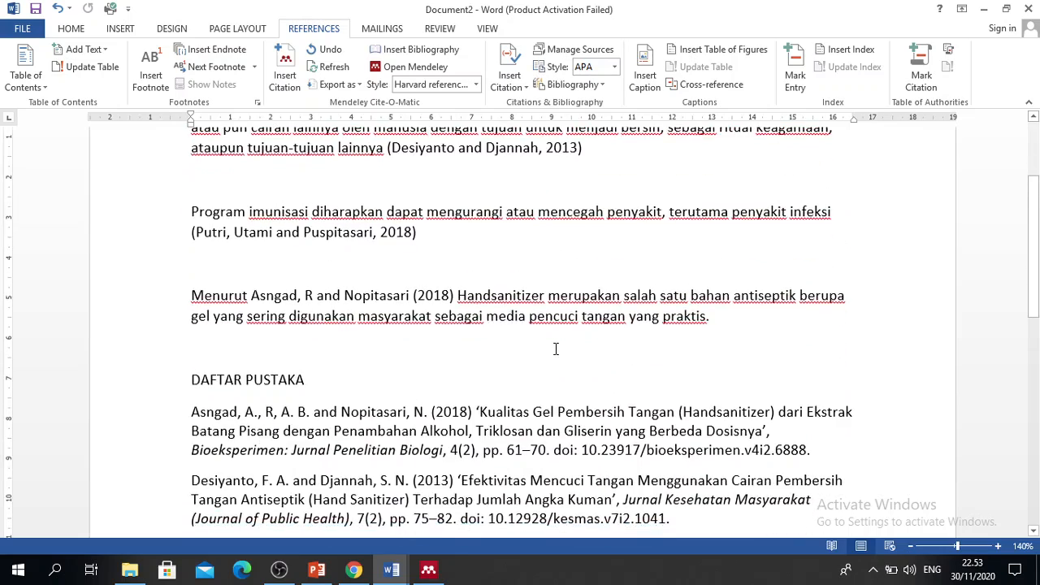
{"action": "scroll", "coordinate": [556, 349], "scroll_direction": "up", "scroll_amount": 2}
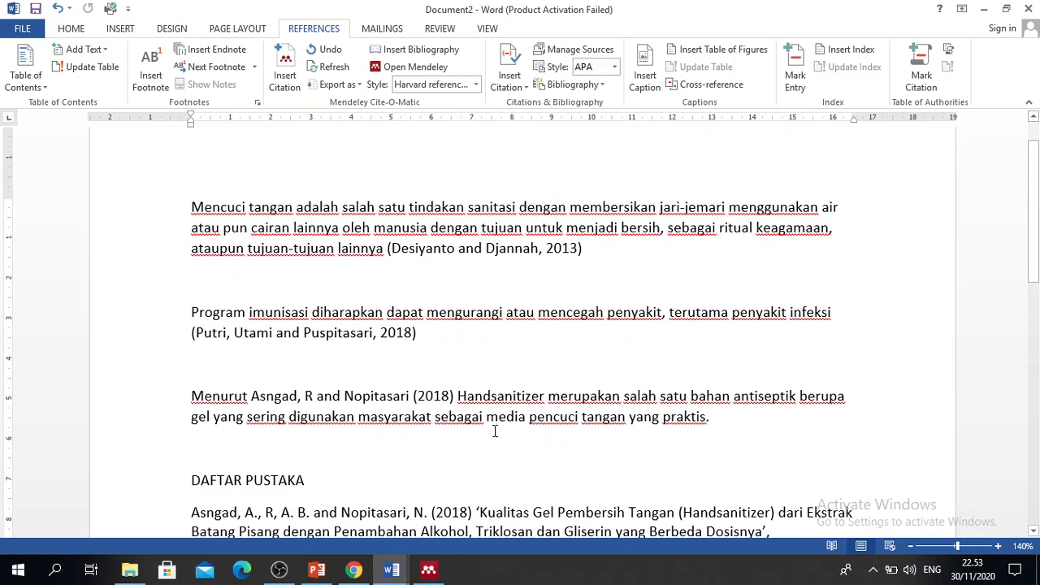
{"action": "left_click", "coordinate": [438, 571]}
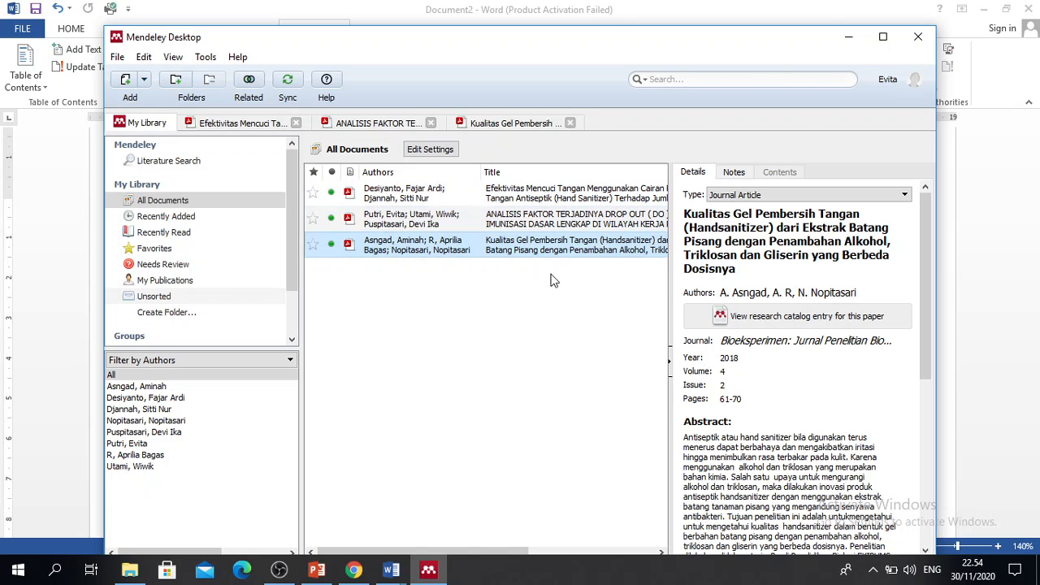
{"action": "left_click", "coordinate": [850, 38]}
{"action": "scroll", "coordinate": [418, 283], "scroll_direction": "down", "scroll_amount": 8}
Add the heading "SITASI DG CARA MENDELEY" on its own line above the first paragraph.
{"action": "scroll", "coordinate": [418, 298], "scroll_direction": "up", "scroll_amount": 7}
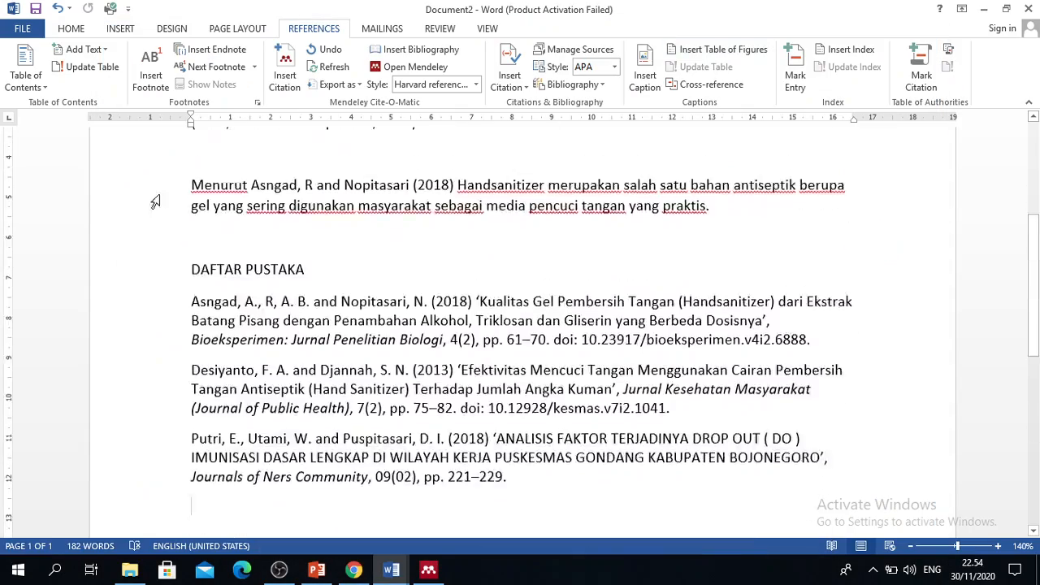
{"action": "left_click", "coordinate": [193, 155]}
{"action": "key", "text": "Return"}
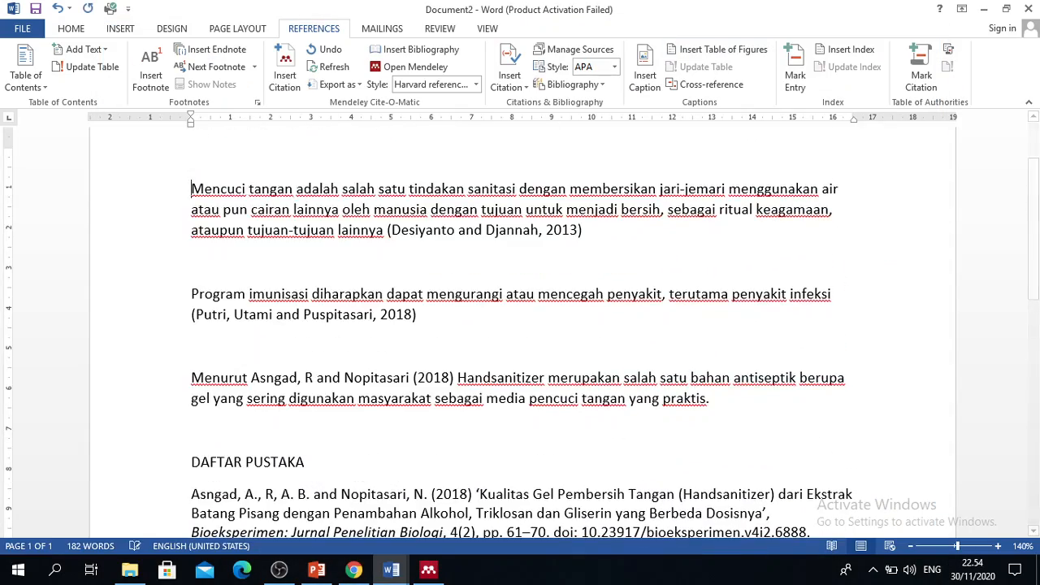
{"action": "key", "text": "Up"}
{"action": "type", "text": "SITASI"}
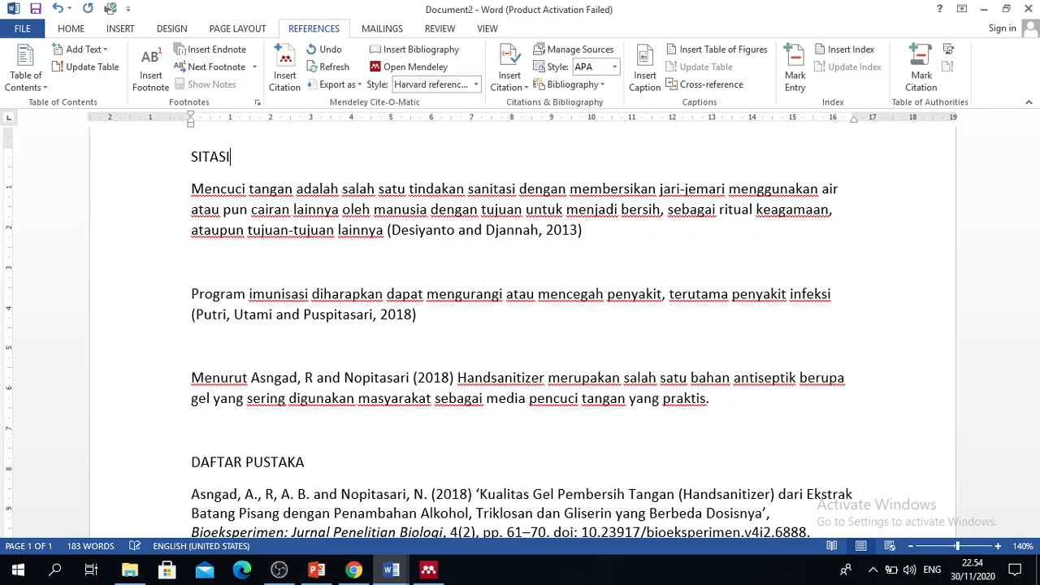
{"action": "type", "text": " DG CARA MENDELEY"}
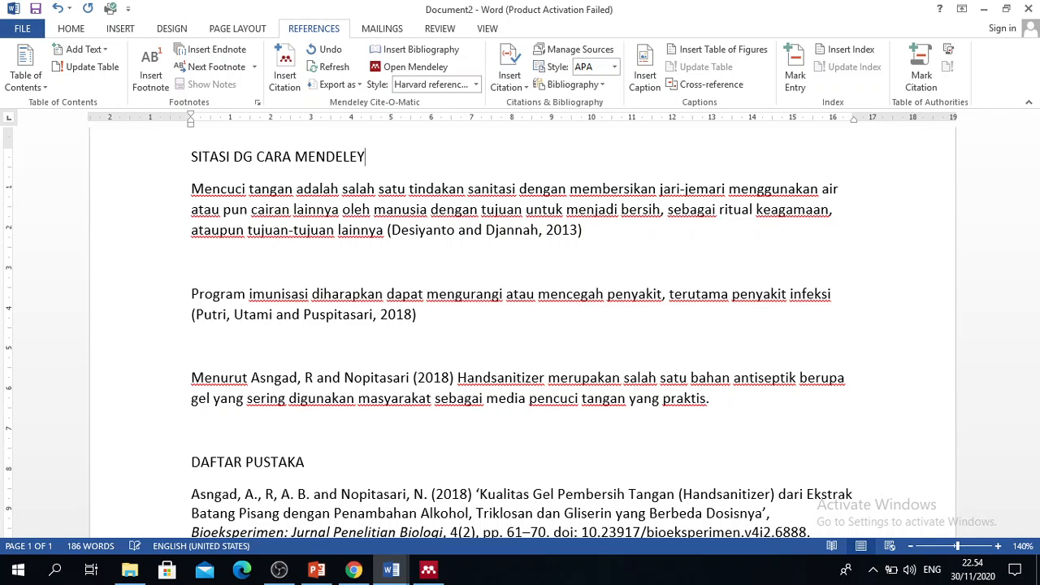
Start a new page after the bibliography with the heading "SITASI DARI MS WORD" and an empty line below it.
{"action": "scroll", "coordinate": [225, 299], "scroll_direction": "down", "scroll_amount": 6}
{"action": "left_click", "coordinate": [263, 433]}
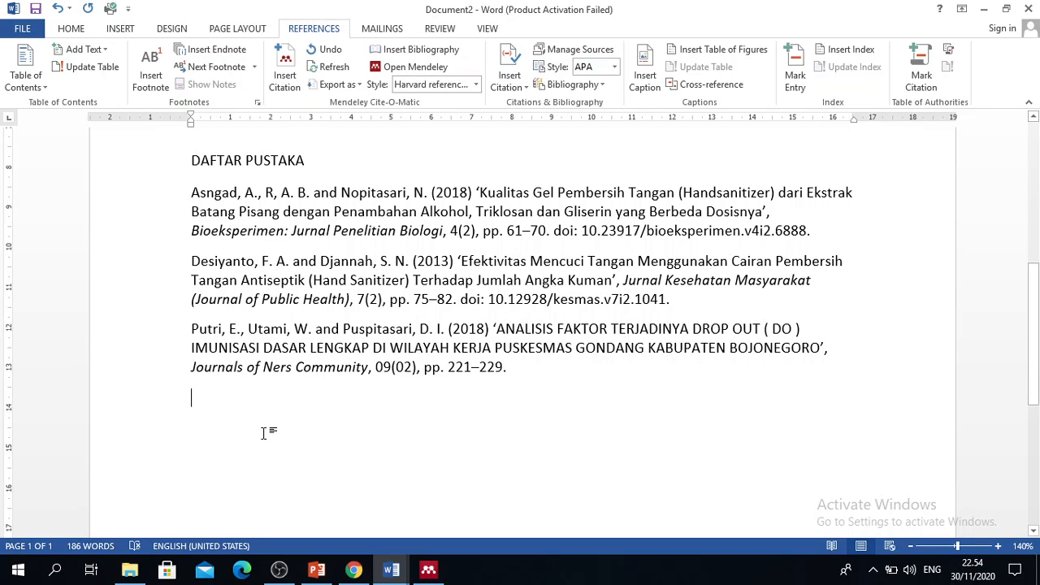
{"action": "key", "text": "ctrl+Return"}
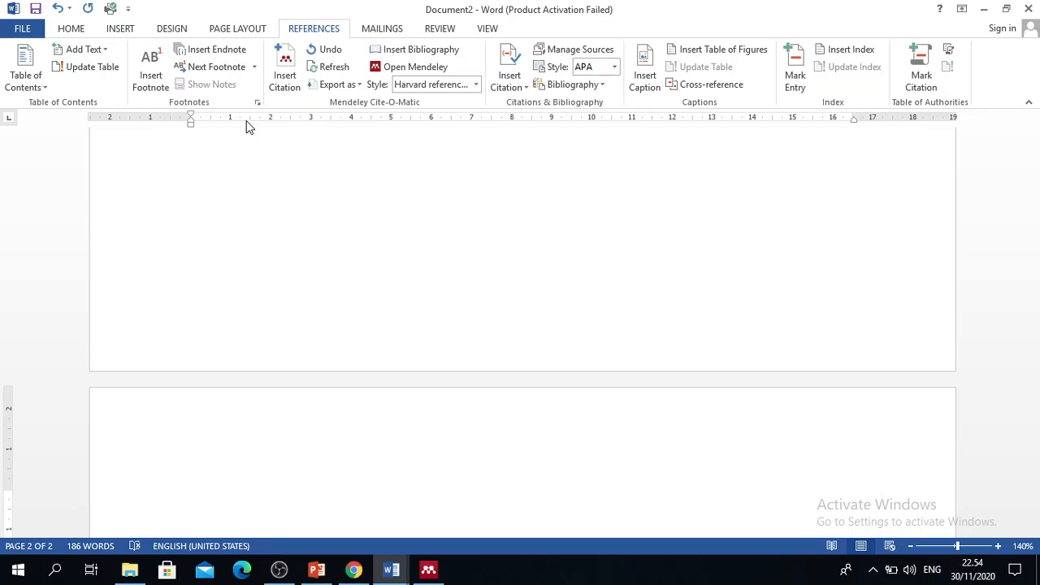
{"action": "type", "text": "SITASI DARI MS WORD"}
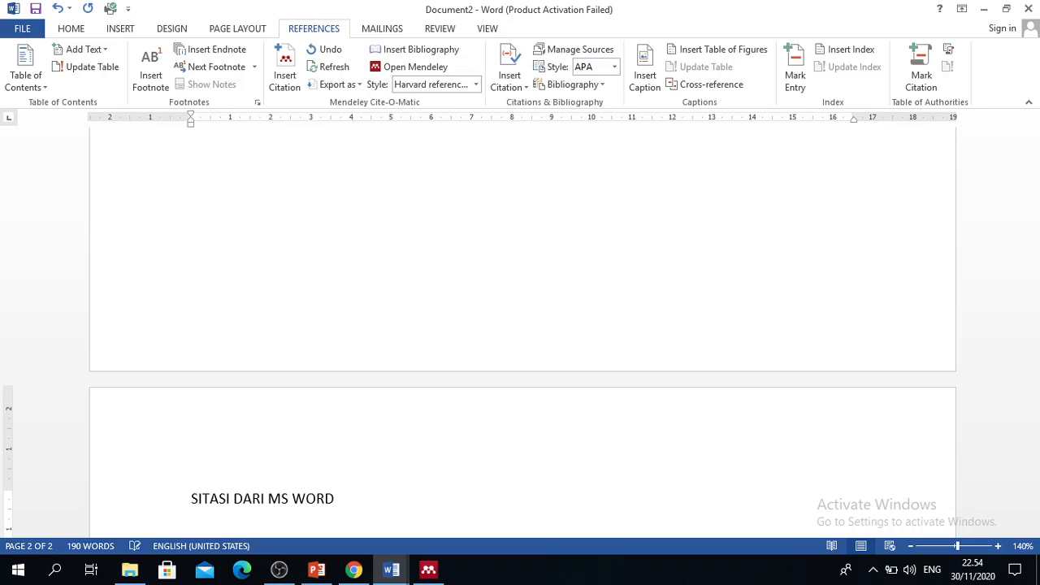
{"action": "key", "text": "Return"}
{"action": "scroll", "coordinate": [318, 367], "scroll_direction": "down", "scroll_amount": 5}
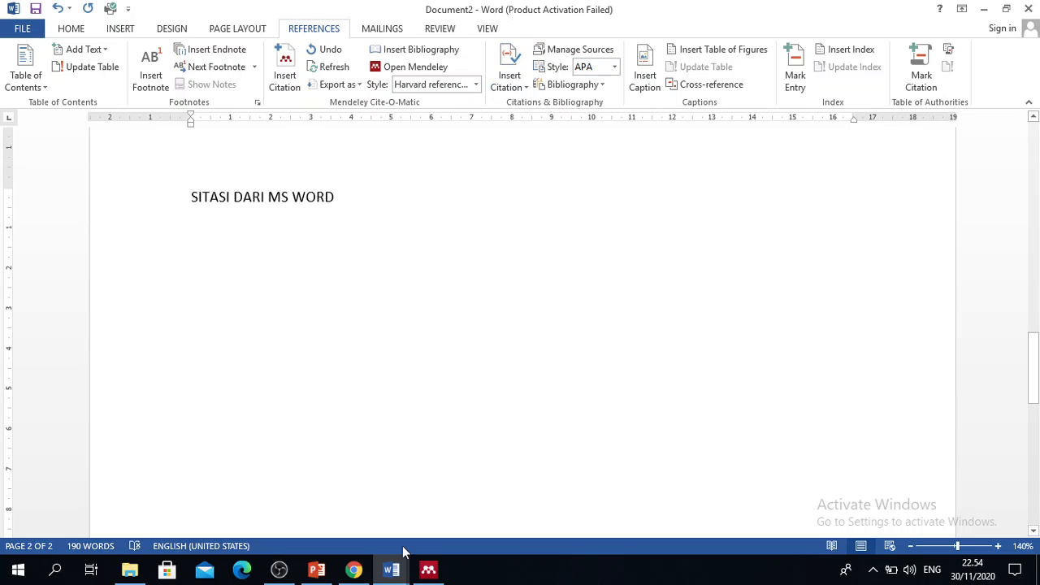
Copy the first paragraph's handwashing sentence without its citation and paste it under the heading "SITASI DARI MS WORD".
{"action": "left_click", "coordinate": [427, 568]}
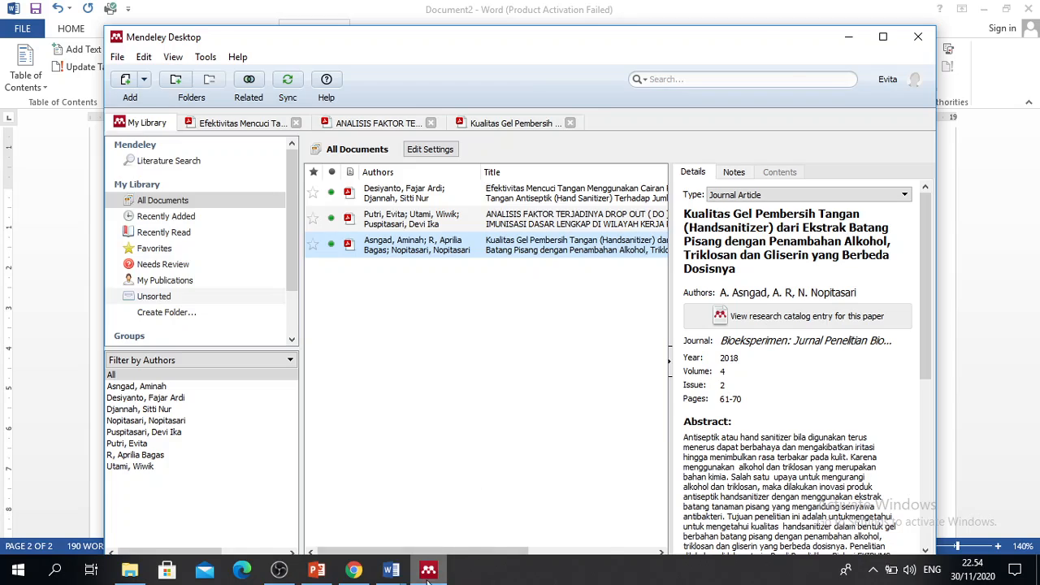
{"action": "left_click", "coordinate": [429, 569]}
{"action": "scroll", "coordinate": [225, 320], "scroll_direction": "up", "scroll_amount": 10}
{"action": "scroll", "coordinate": [206, 289], "scroll_direction": "up", "scroll_amount": 10}
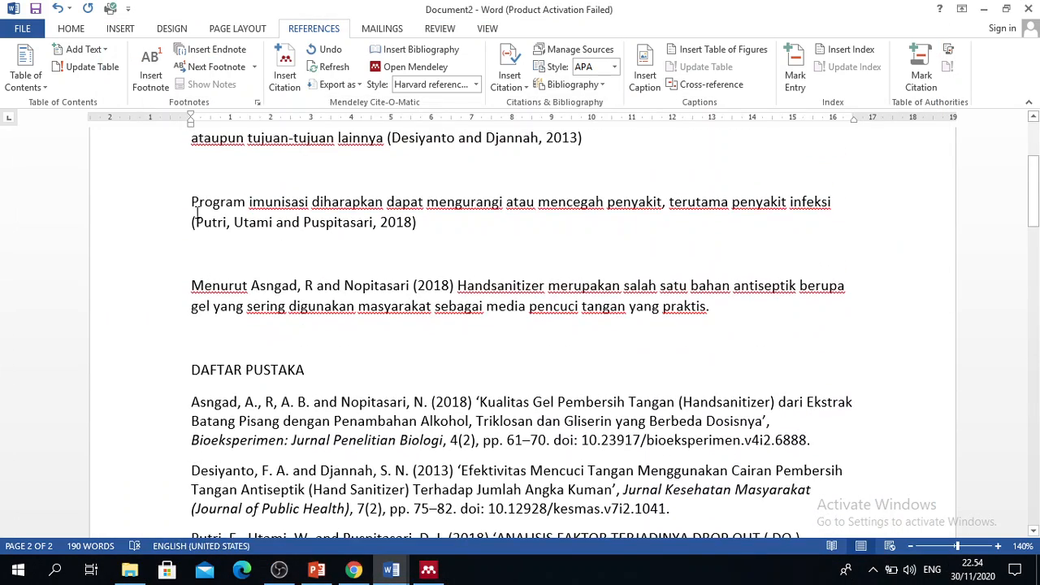
{"action": "left_click_drag", "start_coordinate": [192, 289], "coordinate": [385, 342]}
{"action": "key", "text": "ctrl+c"}
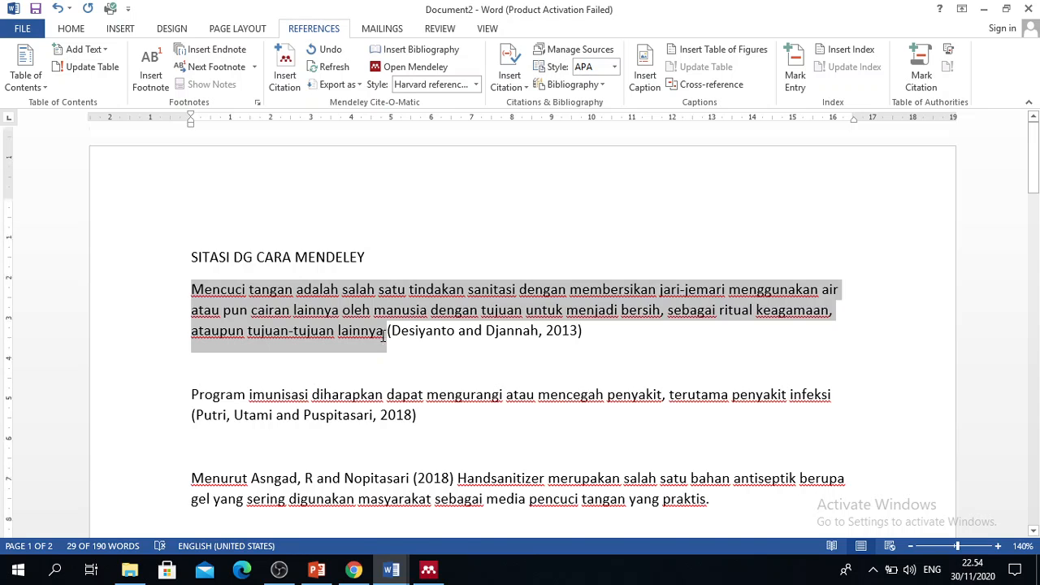
{"action": "scroll", "coordinate": [341, 390], "scroll_direction": "down", "scroll_amount": 15}
{"action": "left_click", "coordinate": [330, 404]}
{"action": "key", "text": "Return"}
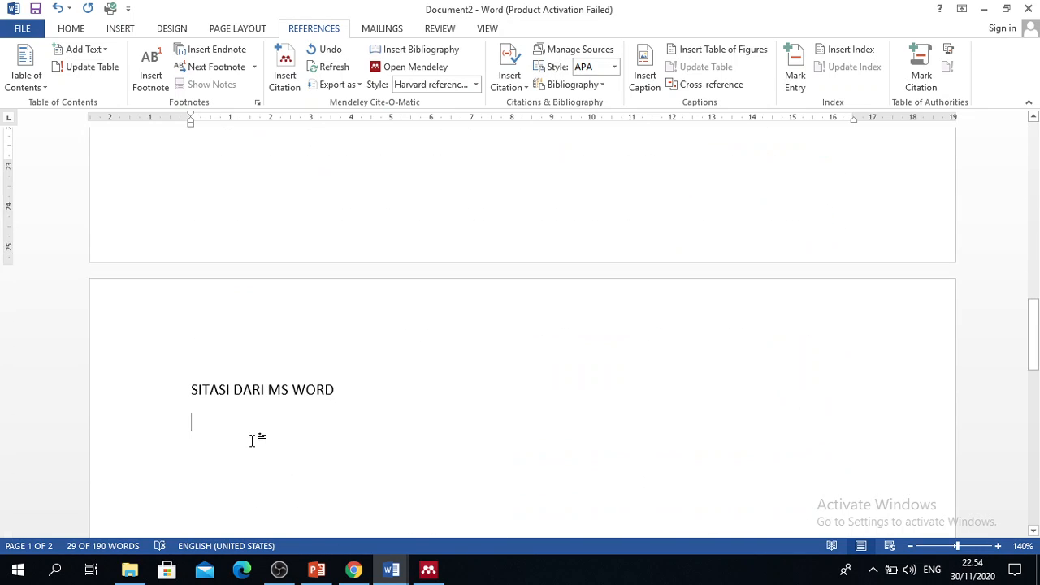
{"action": "key", "text": "ctrl+v"}
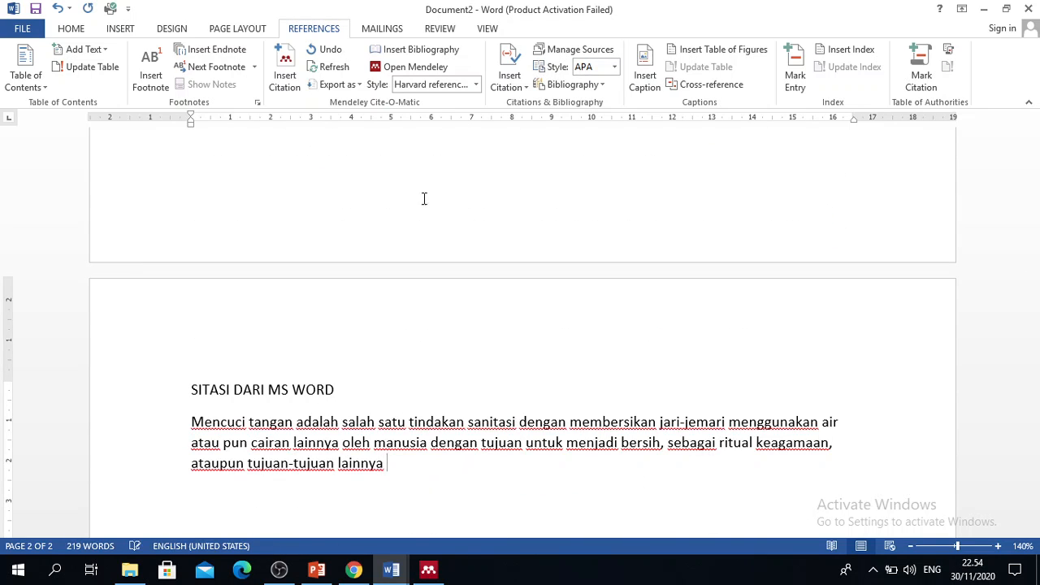
Create a journal article citation source titled "Efektivitas Mencuci Tangan Menggunakan Cairan Pembersih Tangan Antiseptik (Hand Sanitizer) Terhadap Jumlah Angka Kuman", copying the title from Mendeley.
{"action": "left_click", "coordinate": [512, 69]}
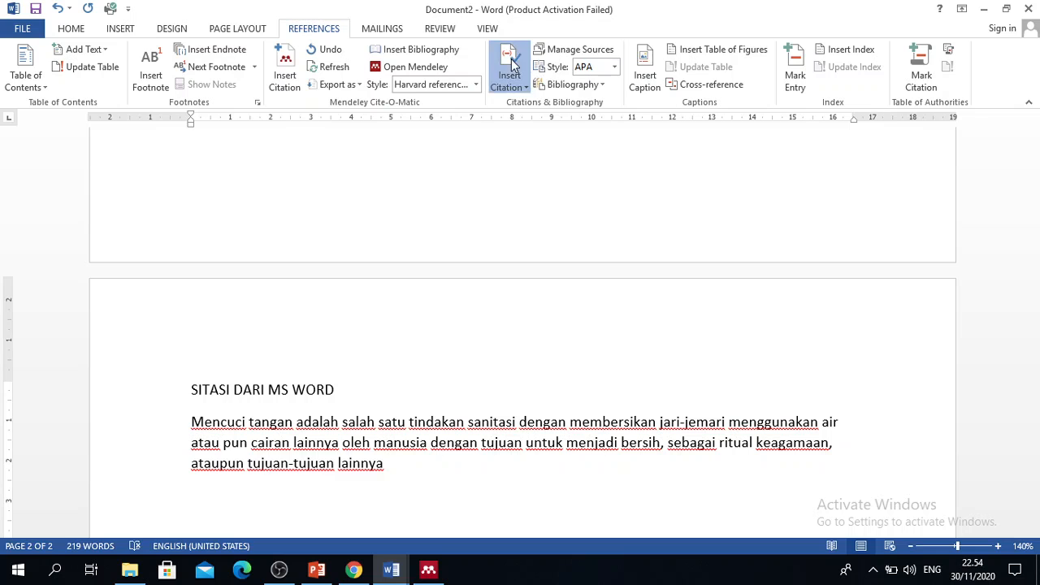
{"action": "left_click", "coordinate": [527, 103]}
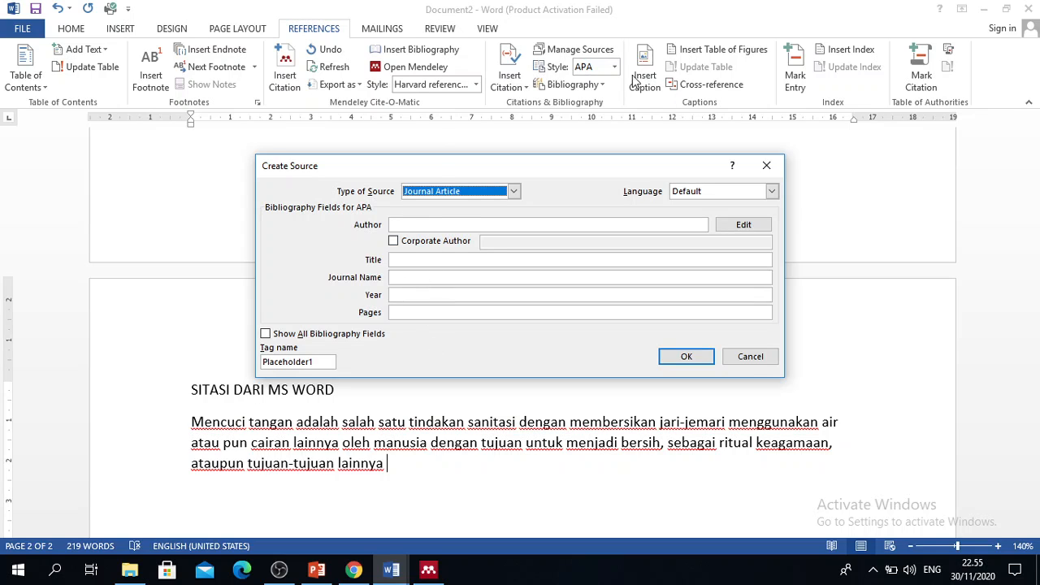
{"action": "left_click", "coordinate": [432, 223]}
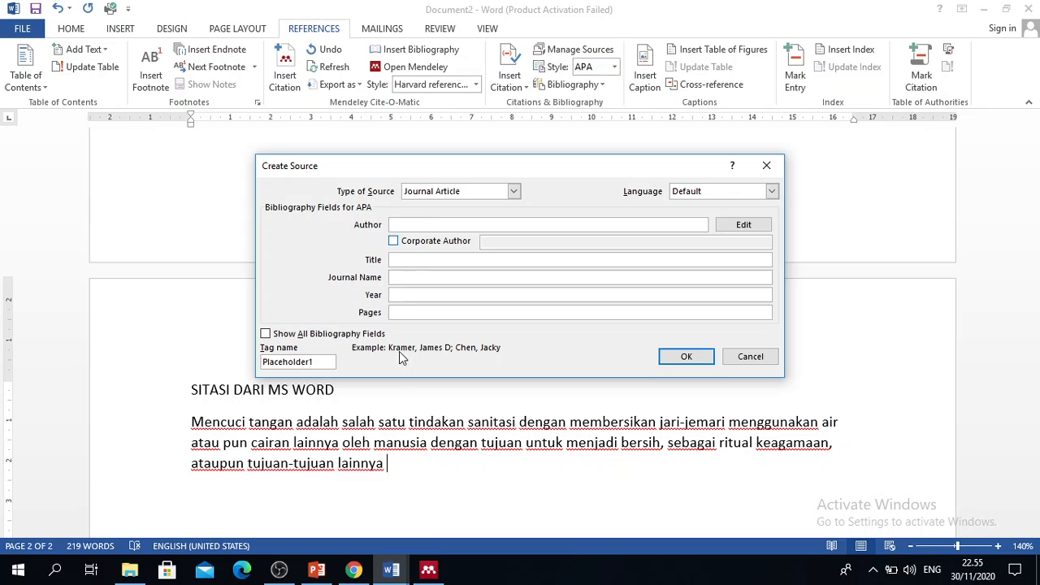
{"action": "left_click", "coordinate": [428, 569]}
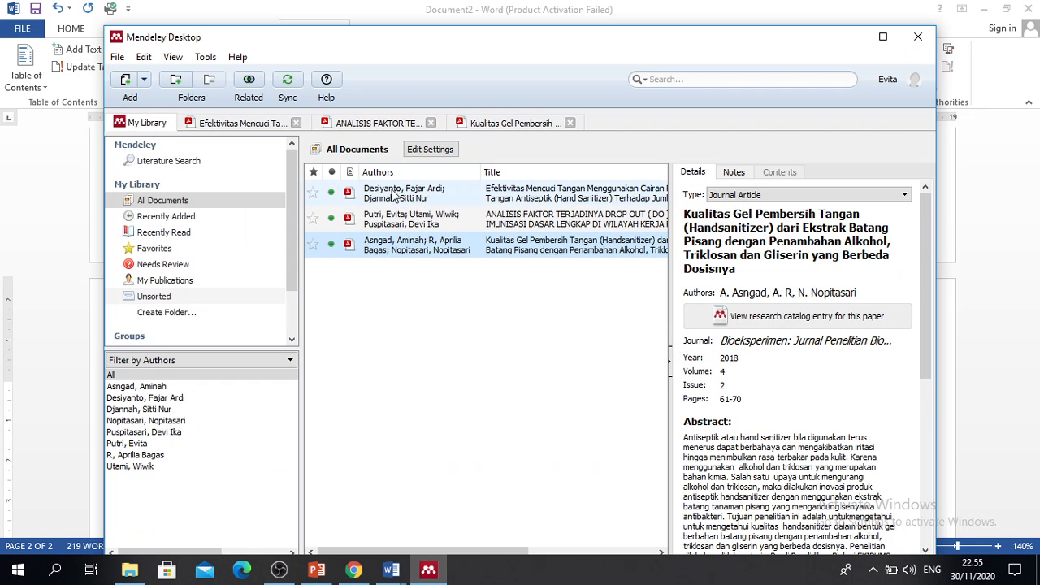
{"action": "left_click", "coordinate": [394, 195]}
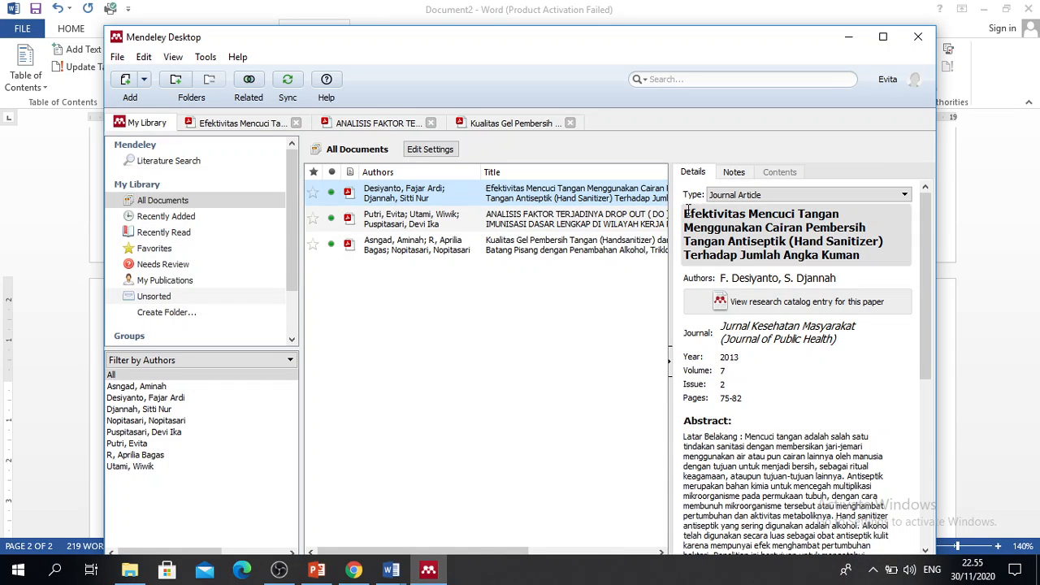
{"action": "left_click_drag", "start_coordinate": [687, 210], "coordinate": [863, 257]}
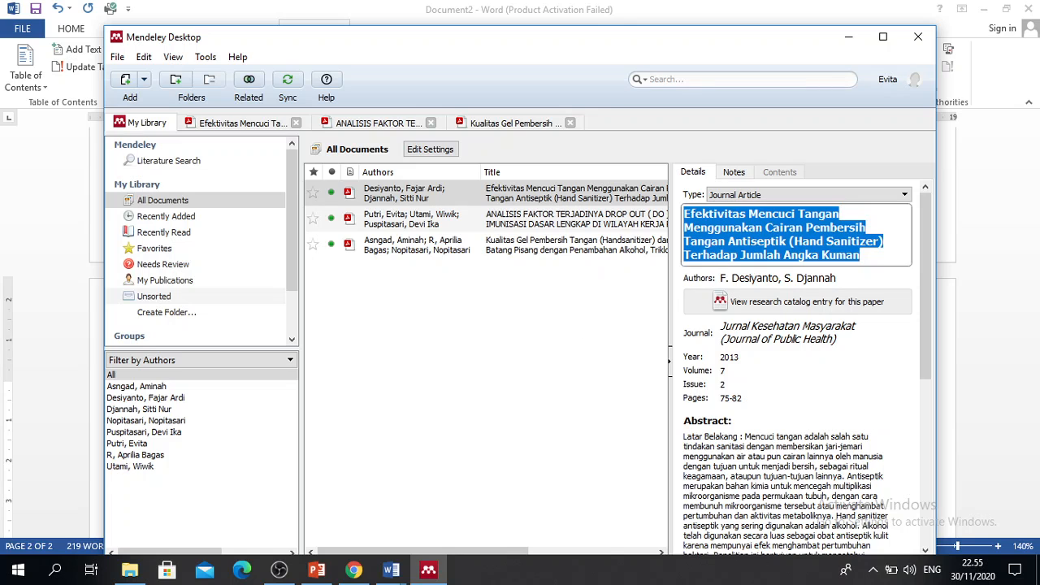
{"action": "left_click", "coordinate": [391, 569]}
{"action": "left_click", "coordinate": [426, 497]}
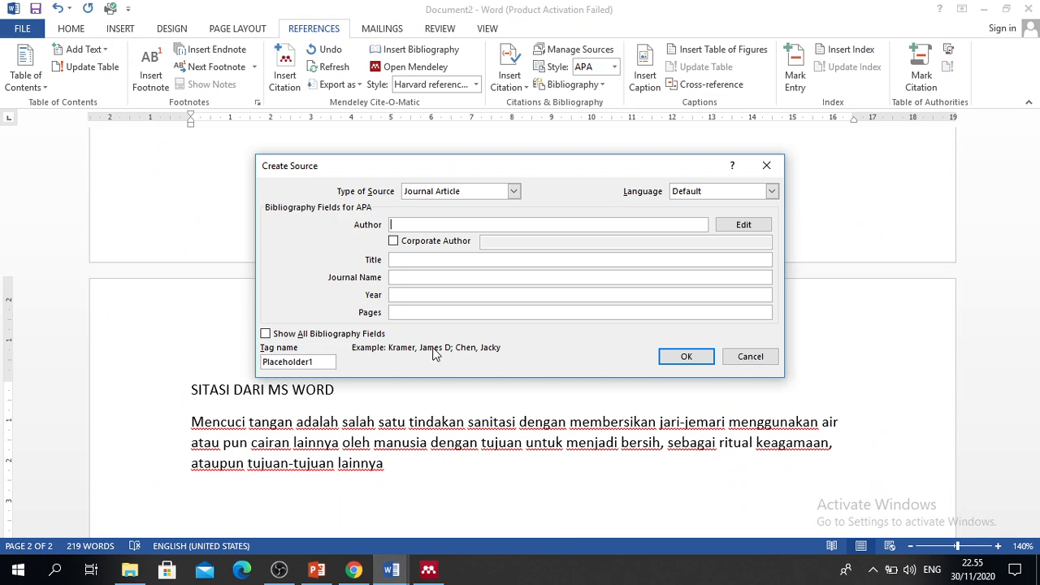
{"action": "left_click", "coordinate": [413, 260]}
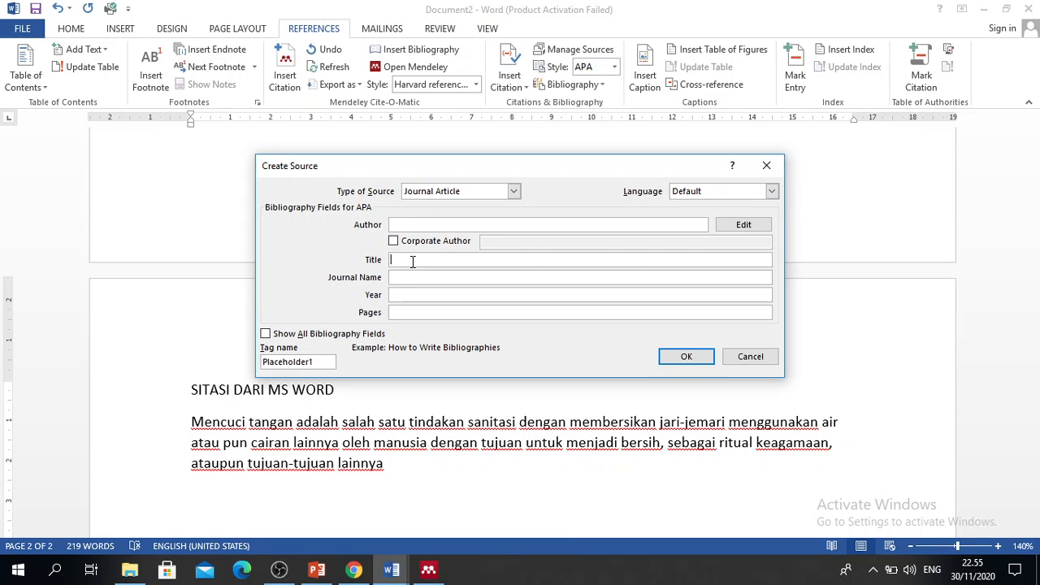
{"action": "key", "text": "ctrl+v"}
Copy both authors' names from the article's PDF in Mendeley into the source's author field, separated by a semicolon.
{"action": "left_click", "coordinate": [442, 224]}
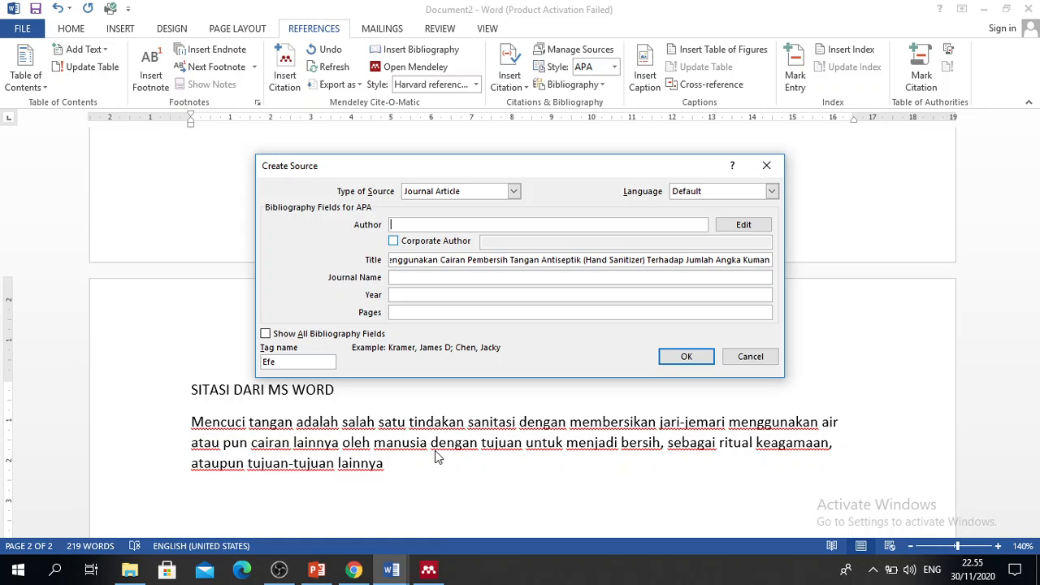
{"action": "left_click", "coordinate": [439, 573]}
{"action": "left_click", "coordinate": [740, 280]}
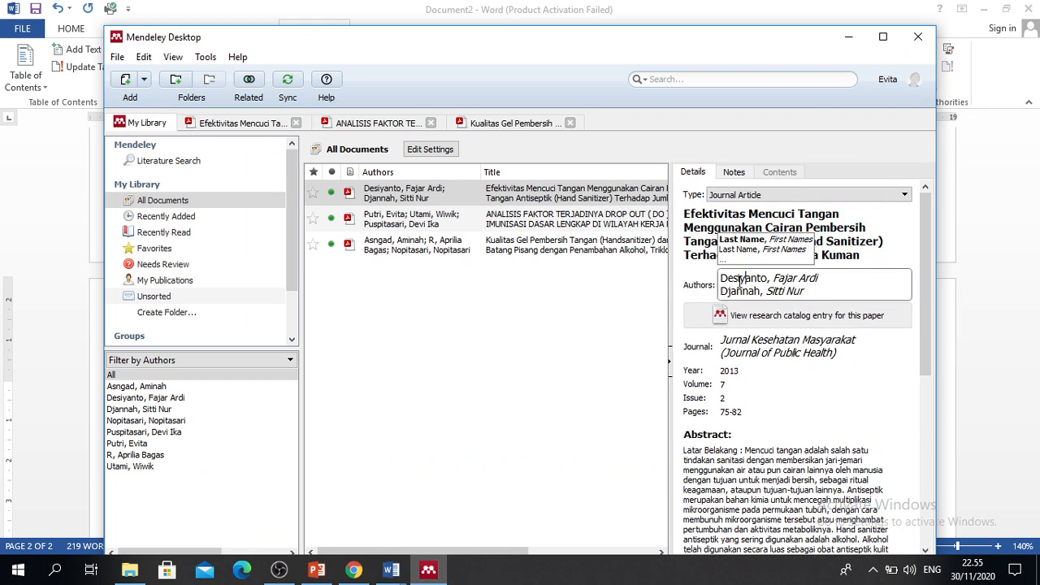
{"action": "left_click", "coordinate": [358, 202]}
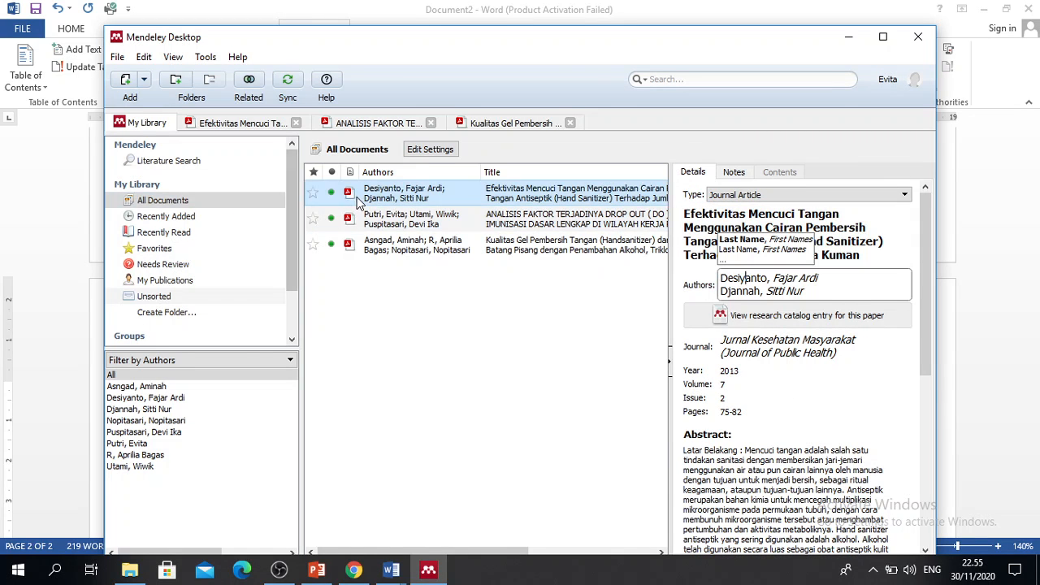
{"action": "double_click", "coordinate": [357, 201]}
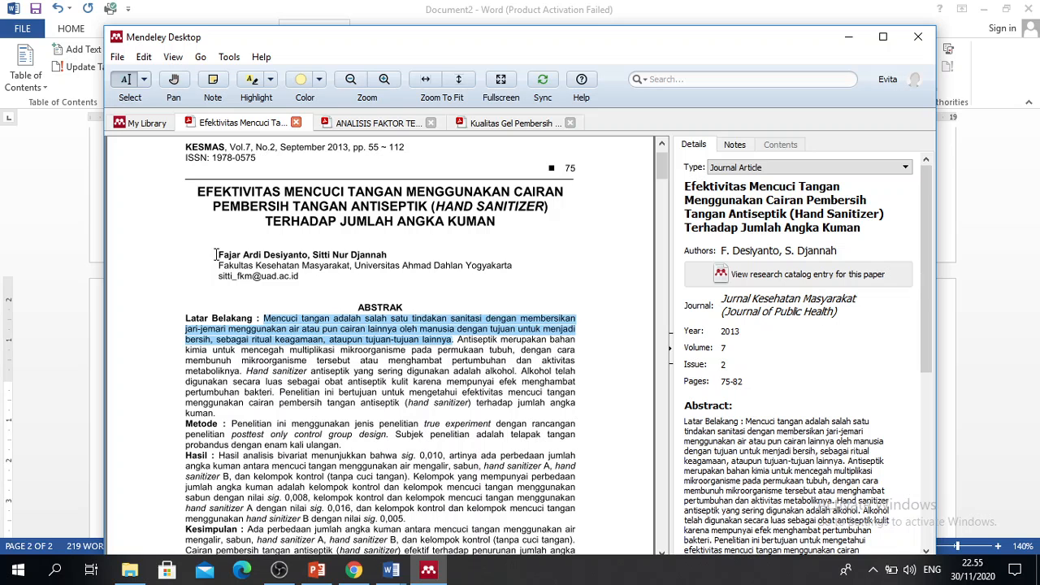
{"action": "left_click_drag", "start_coordinate": [216, 254], "coordinate": [388, 259]}
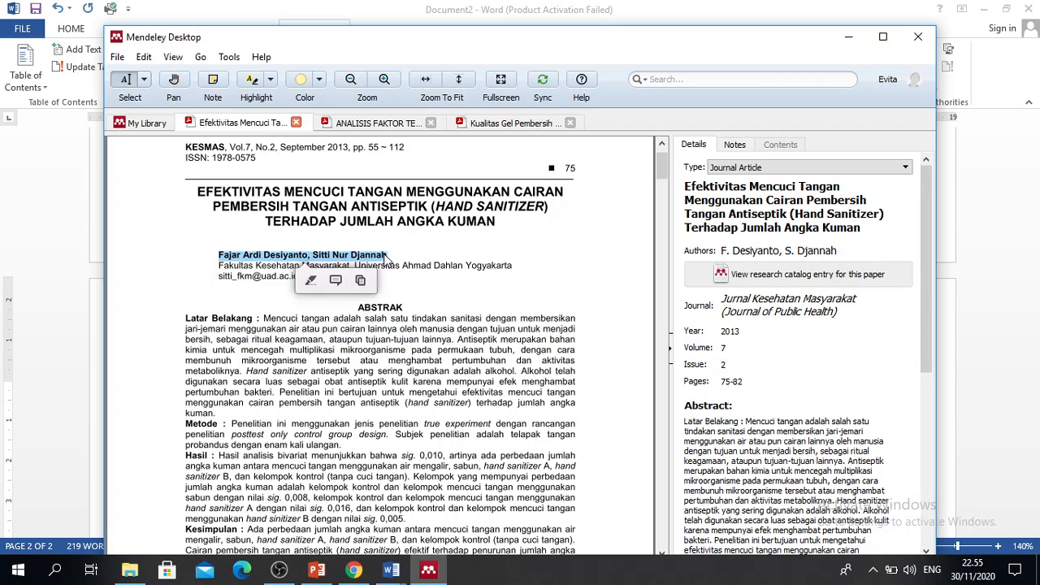
{"action": "left_click", "coordinate": [426, 570]}
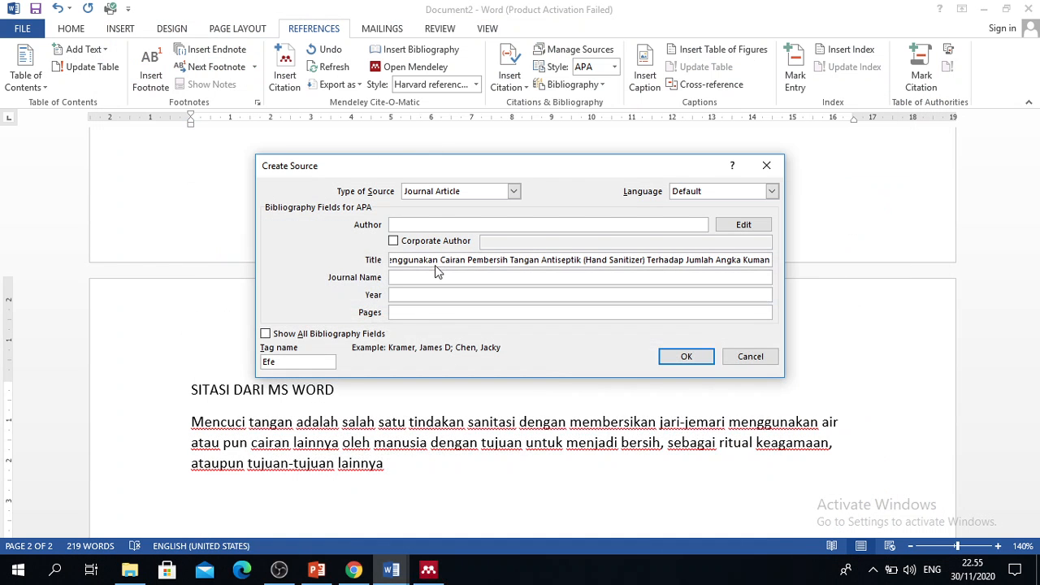
{"action": "type", "text": "Fajar Ardi Desiyanto, Siti Nur Djannah"}
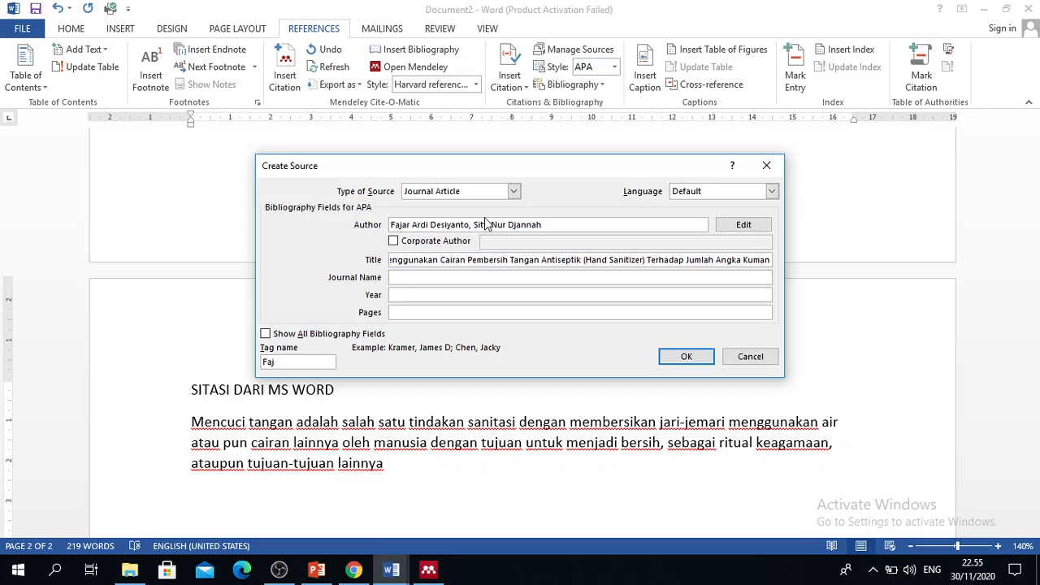
{"action": "left_click", "coordinate": [475, 225]}
{"action": "key", "text": "BackSpace"}
{"action": "key", "text": "BackSpace"}
{"action": "type", "text": ";"}
Set the source's journal name to "Jurnal Kesehatan Masyarakat (Journal of Public Health)", copied from the article details in Mendeley.
{"action": "left_click", "coordinate": [436, 278]}
{"action": "left_click", "coordinate": [428, 570]}
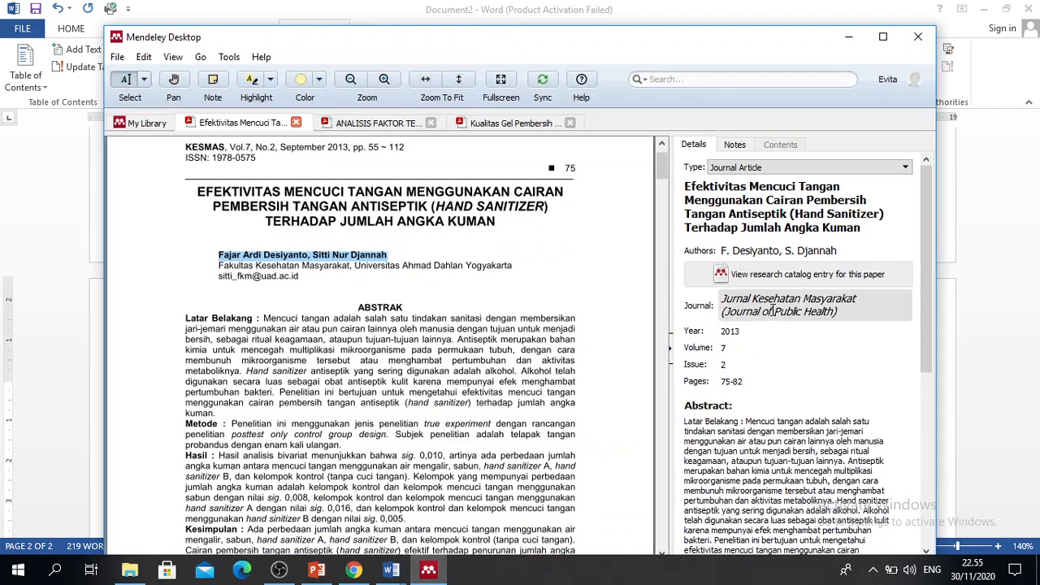
{"action": "left_click", "coordinate": [773, 311]}
{"action": "left_click_drag", "start_coordinate": [724, 299], "coordinate": [840, 318]}
{"action": "key", "text": "ctrl+c"}
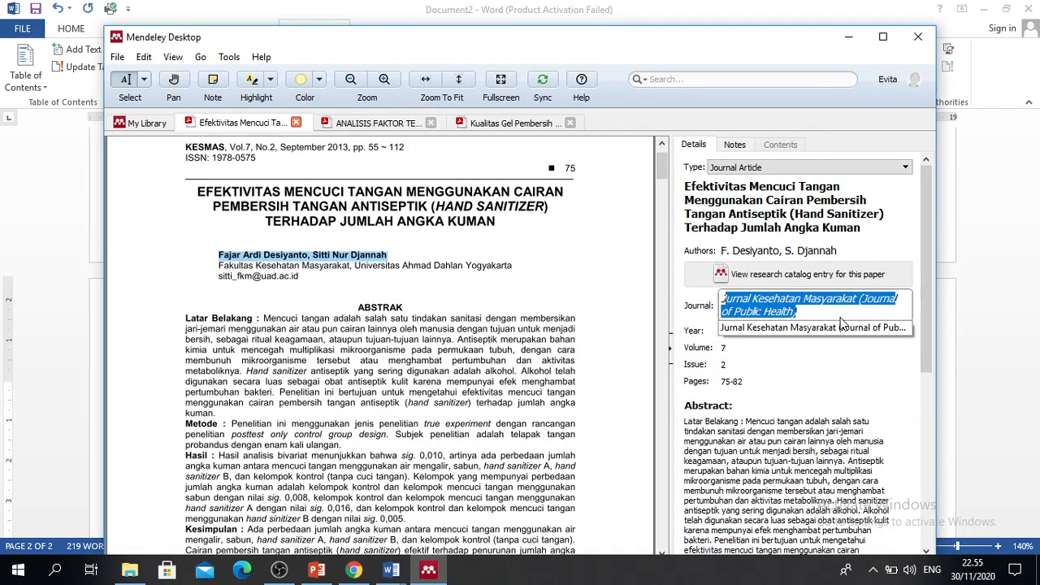
{"action": "left_click", "coordinate": [424, 572]}
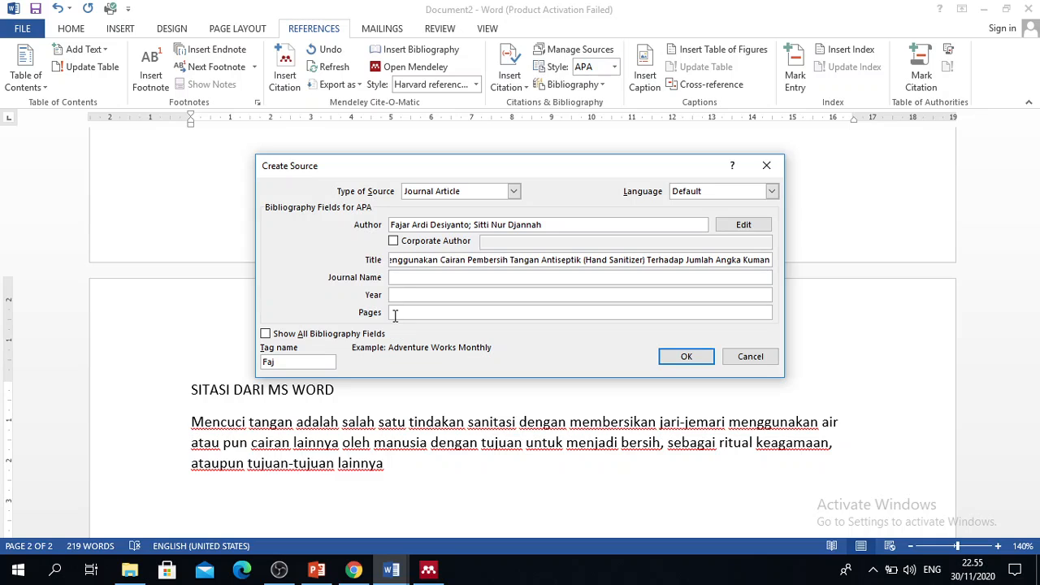
{"action": "left_click", "coordinate": [394, 278]}
{"action": "key", "text": "ctrl+v"}
{"action": "left_click", "coordinate": [391, 278]}
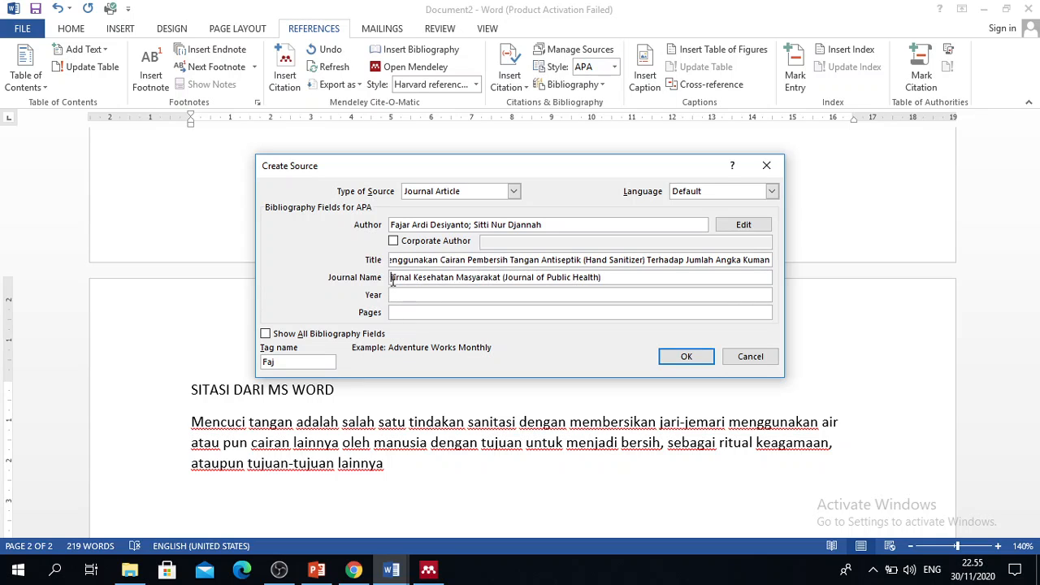
{"action": "type", "text": "J"}
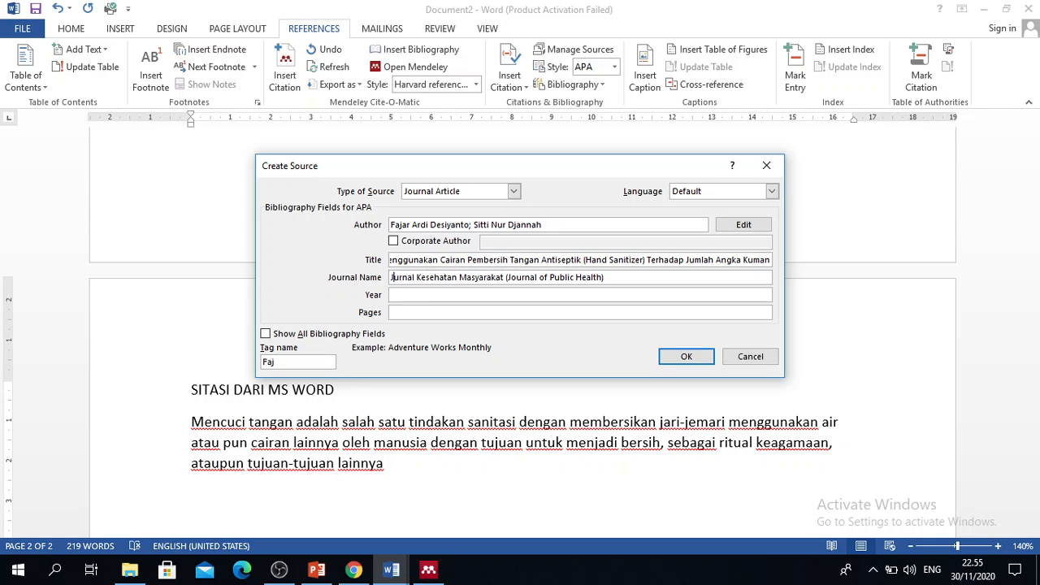
Set the source's year to 2013 and its pages to 75-82, checking the page range in Mendeley.
{"action": "left_click", "coordinate": [398, 294]}
{"action": "type", "text": "20"}
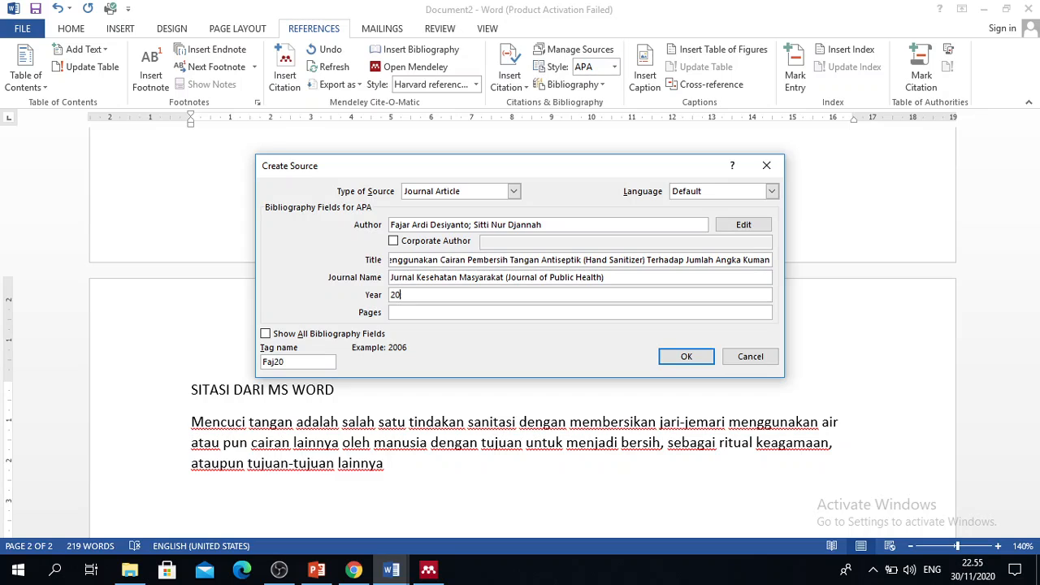
{"action": "type", "text": "13"}
{"action": "left_click", "coordinate": [409, 311]}
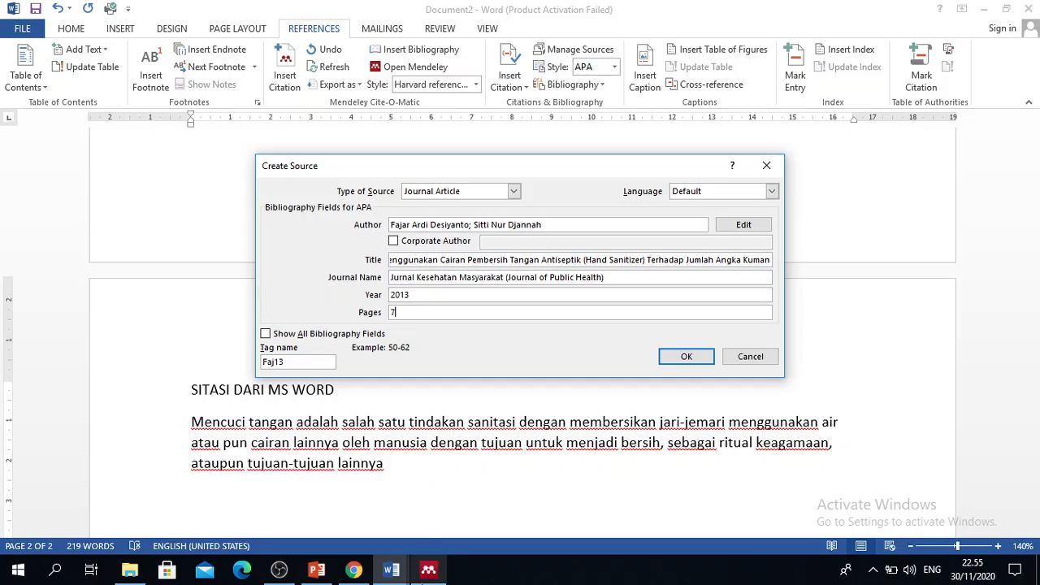
{"action": "left_click", "coordinate": [429, 570]}
{"action": "left_click", "coordinate": [428, 570]}
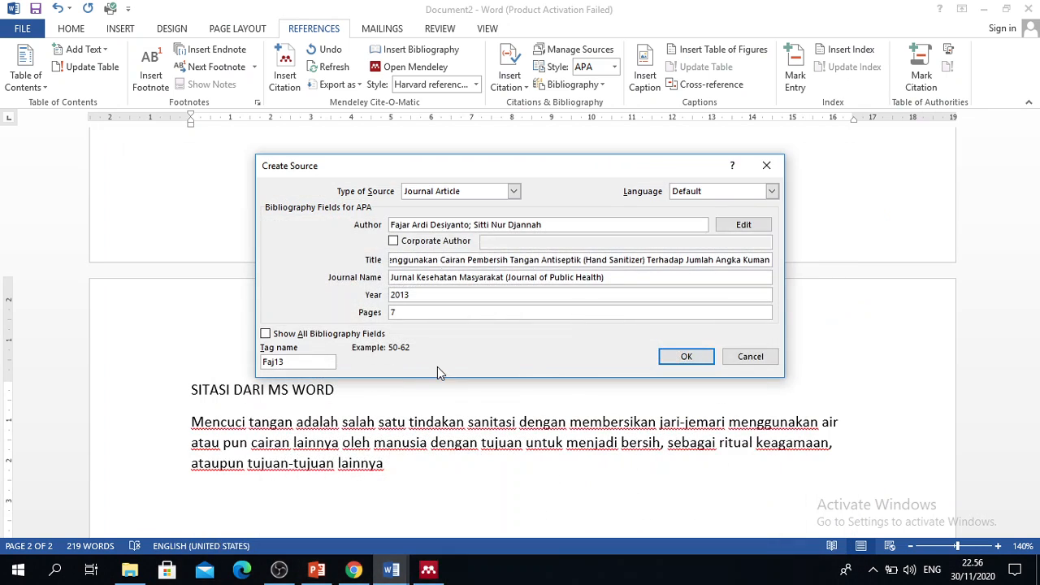
{"action": "type", "text": "75-82"}
Show all bibliography fields, set volume 7 and issue 2, and insert the finished source as the handwashing sentence's citation.
{"action": "left_click", "coordinate": [267, 334]}
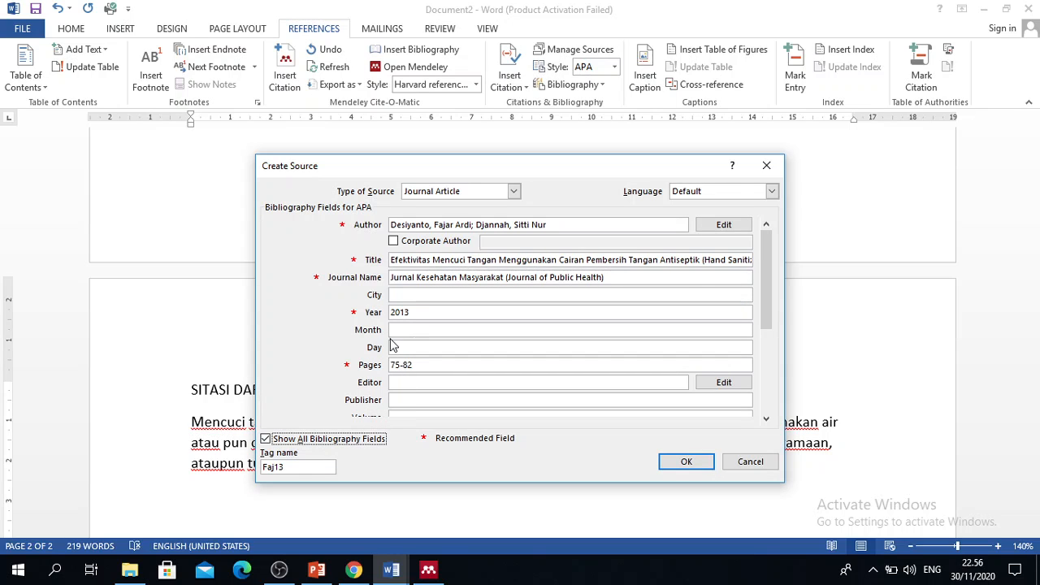
{"action": "left_click", "coordinate": [766, 382]}
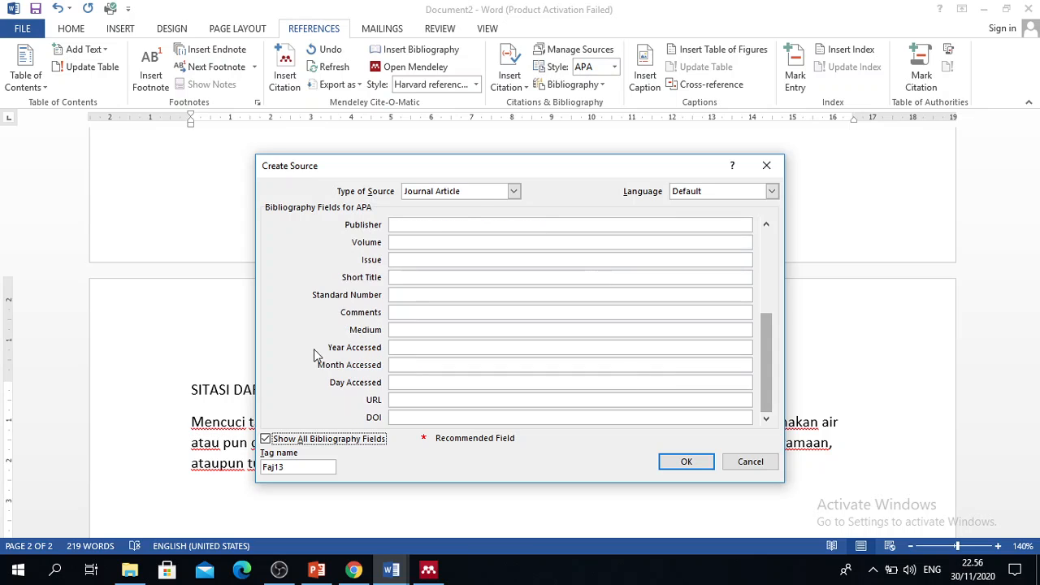
{"action": "left_click", "coordinate": [405, 243]}
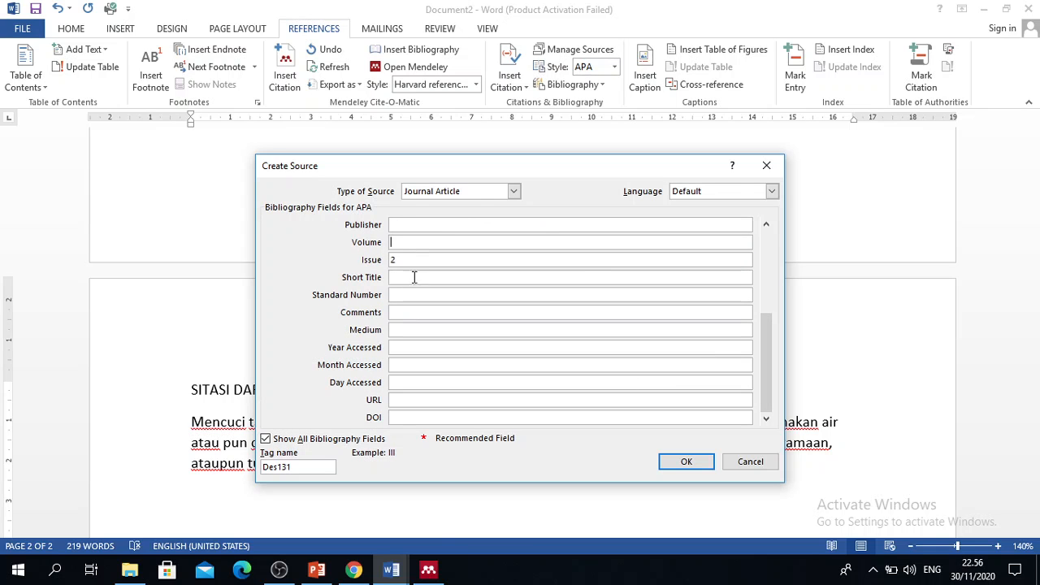
{"action": "left_click", "coordinate": [430, 571]}
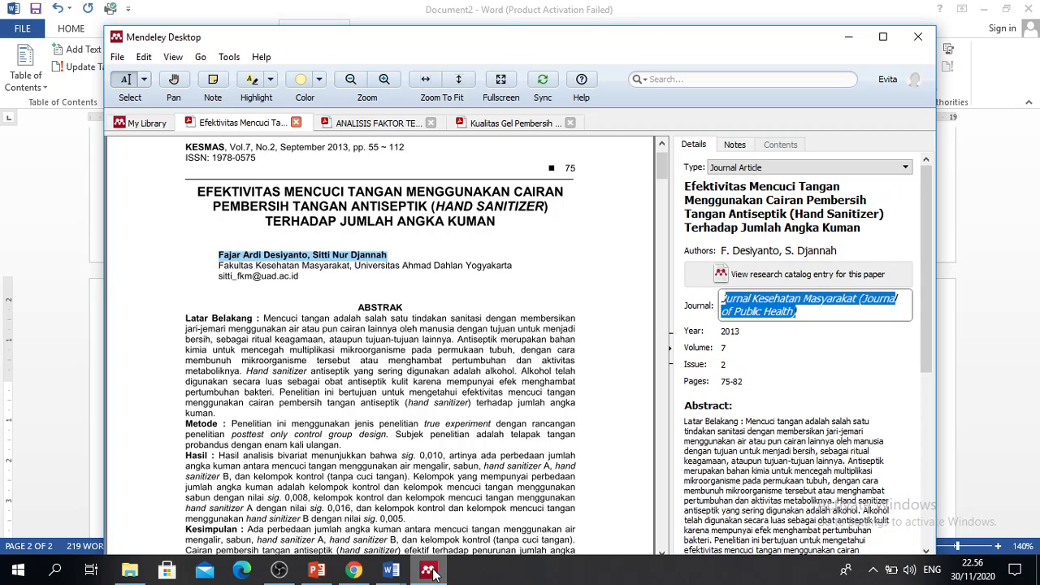
{"action": "left_click", "coordinate": [430, 570]}
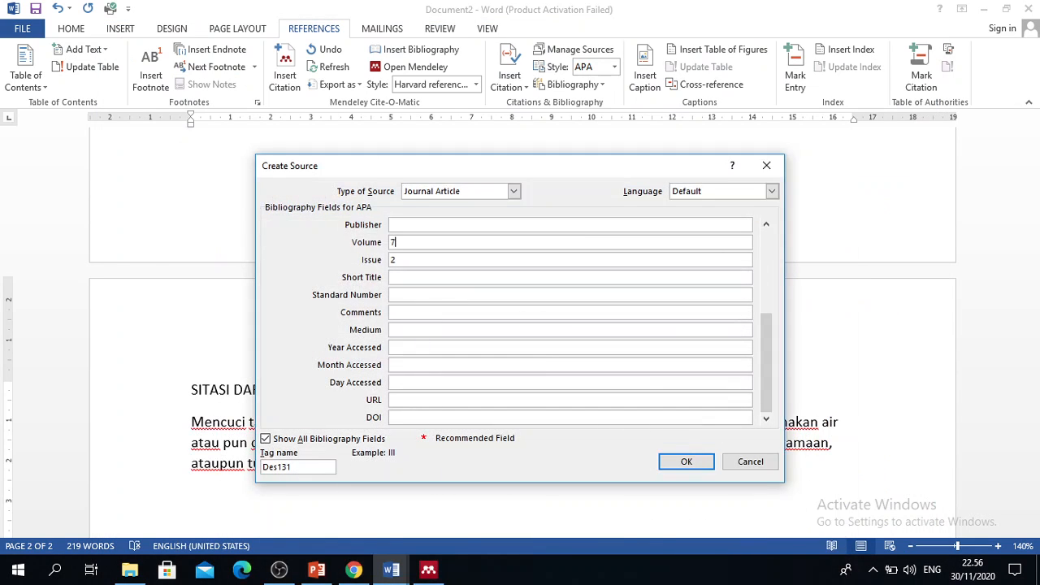
{"action": "left_click", "coordinate": [683, 462]}
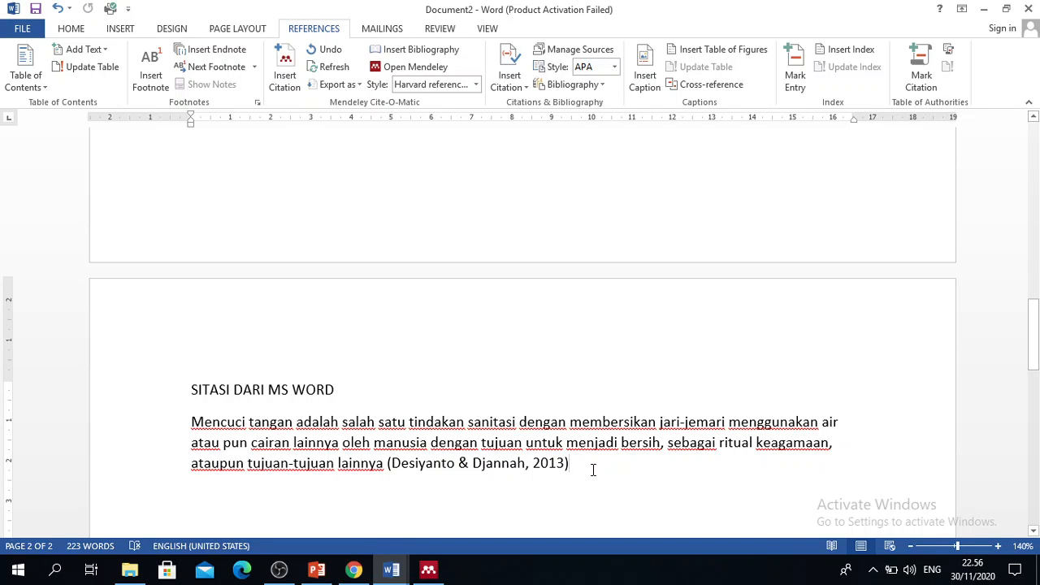
Copy the immunization sentence without its citation from the Mendeley section and paste it below the handwashing paragraph under "SITASI DARI MS WORD".
{"action": "key", "text": "Return"}
{"action": "key", "text": "Return"}
{"action": "scroll", "coordinate": [269, 328], "scroll_direction": "up", "scroll_amount": 5}
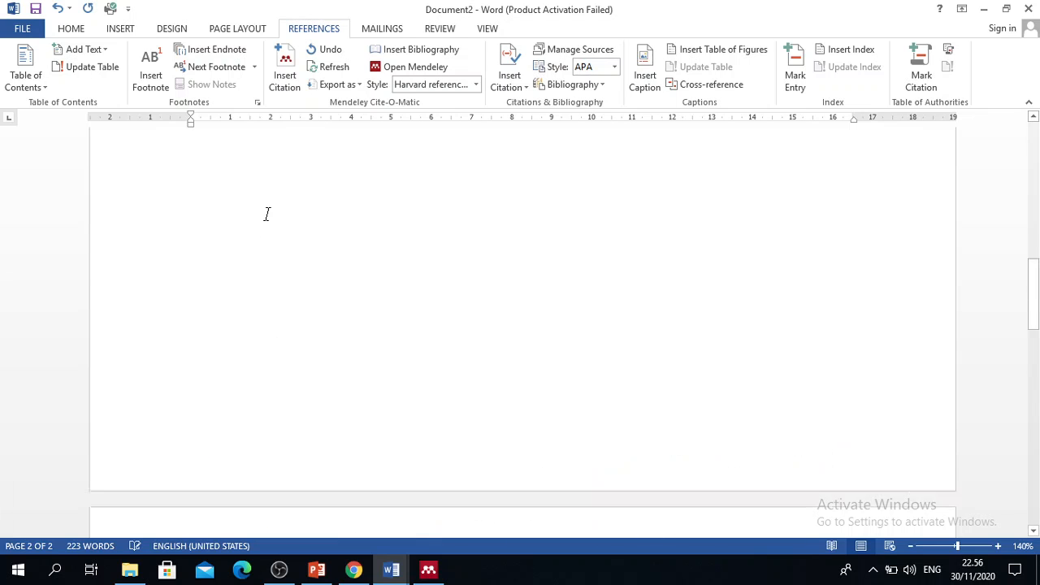
{"action": "scroll", "coordinate": [198, 232], "scroll_direction": "up", "scroll_amount": 5}
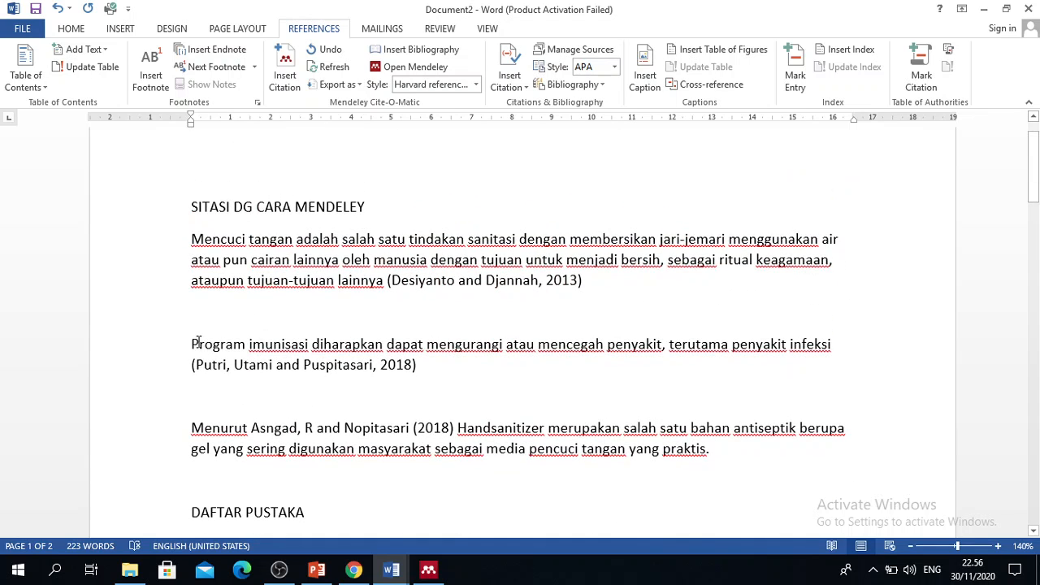
{"action": "left_click_drag", "start_coordinate": [193, 343], "coordinate": [846, 342]}
{"action": "key", "text": "ctrl+c"}
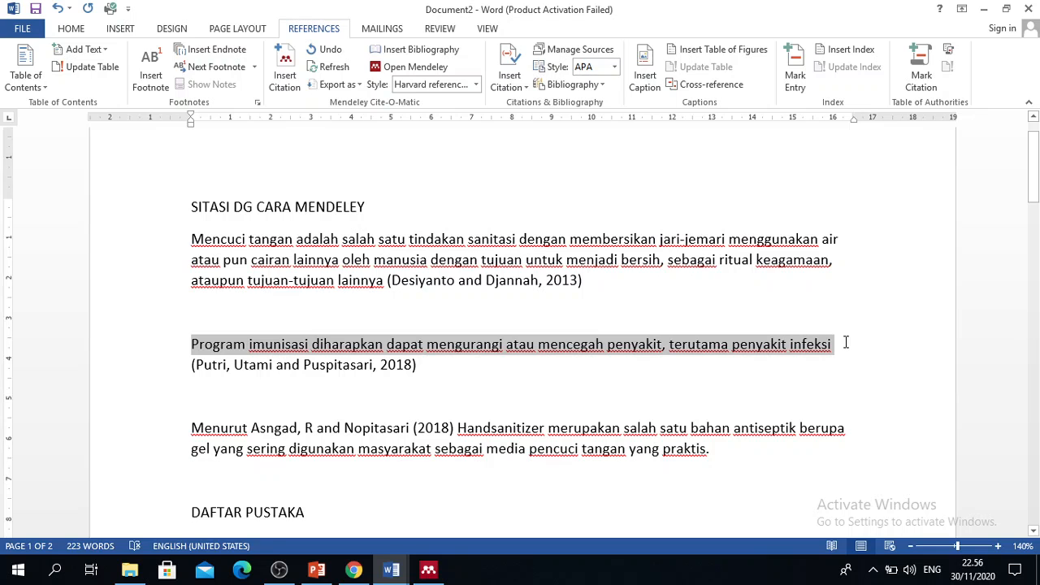
{"action": "scroll", "coordinate": [267, 414], "scroll_direction": "down", "scroll_amount": 15}
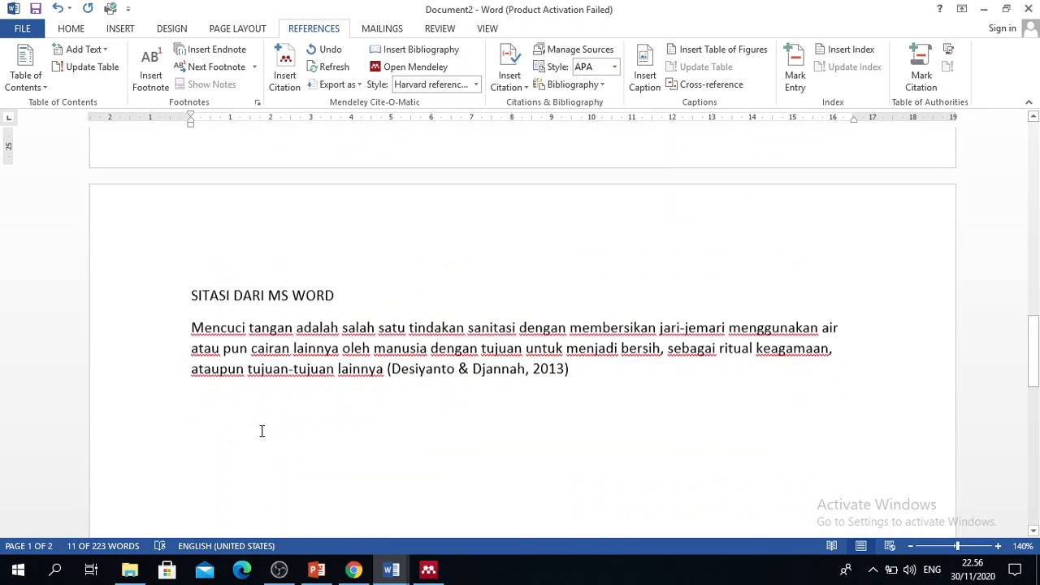
{"action": "left_click", "coordinate": [228, 414]}
{"action": "key", "text": "ctrl+v"}
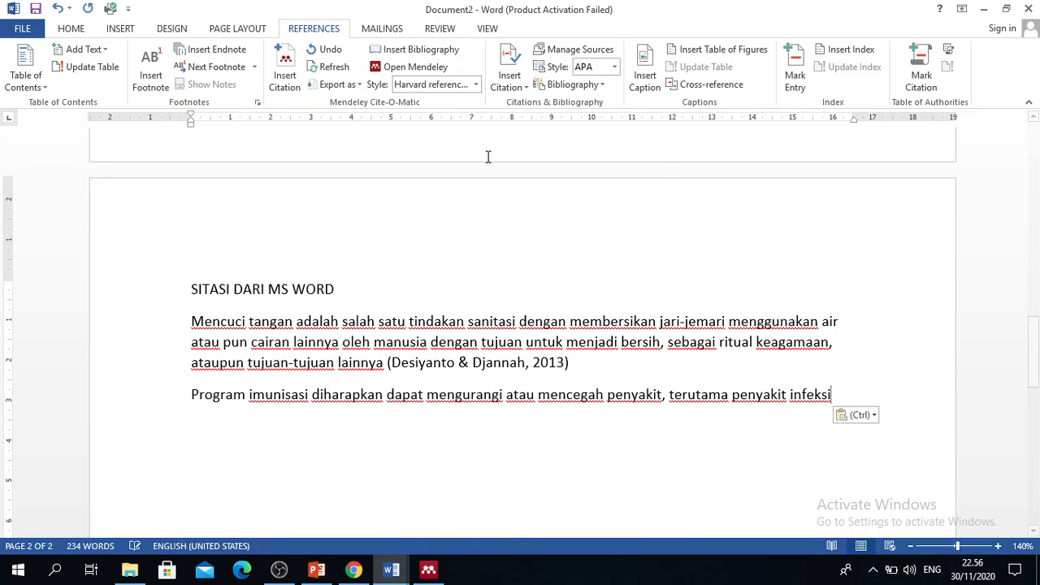
Start creating a new citation source for the immunization sentence.
{"action": "left_click", "coordinate": [510, 73]}
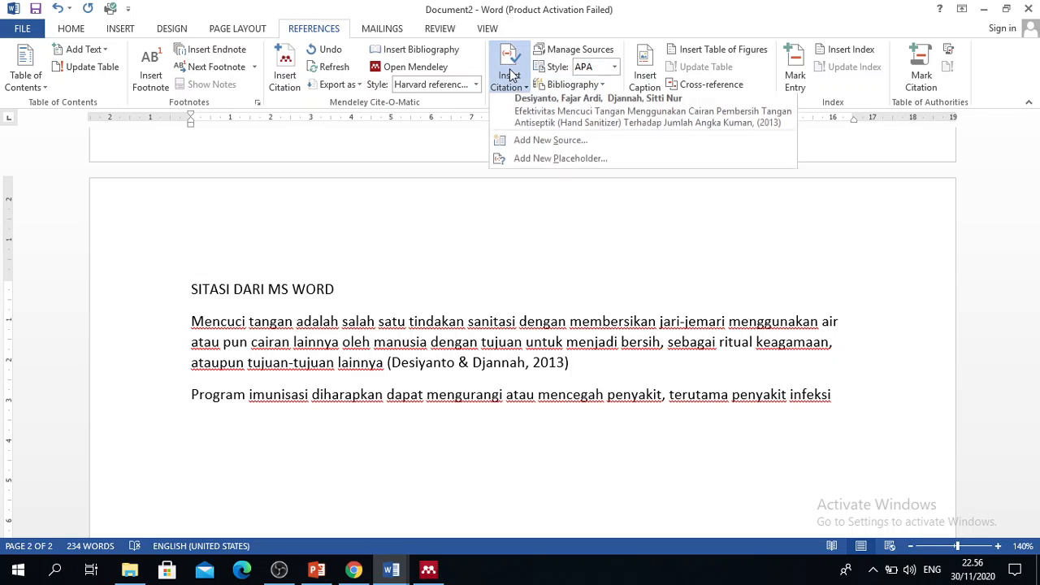
{"action": "left_click", "coordinate": [525, 145]}
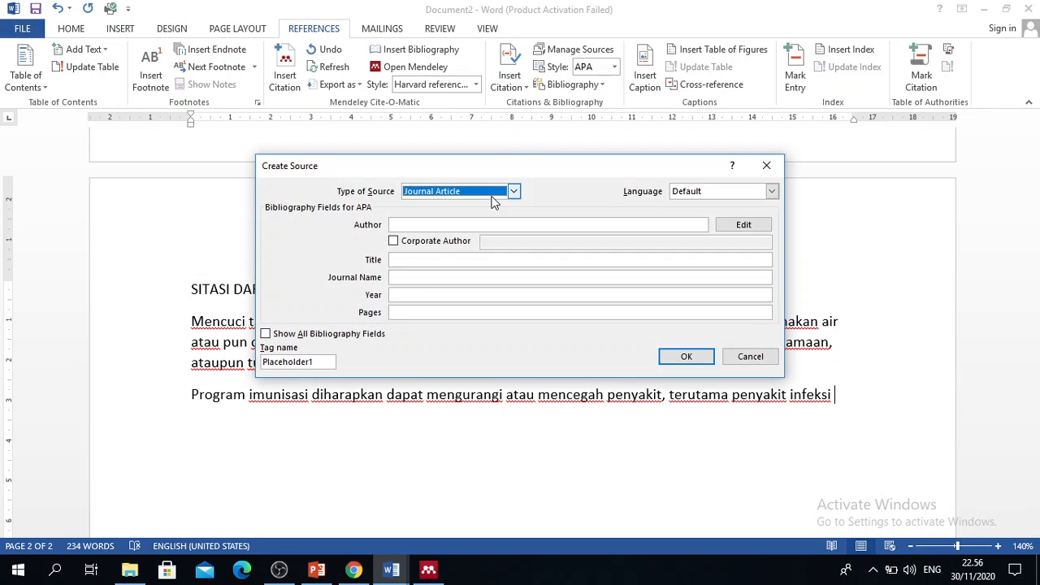
Switch the new source's type to Book and then to Web site to examine which bibliography fields each requires.
{"action": "left_click", "coordinate": [514, 192]}
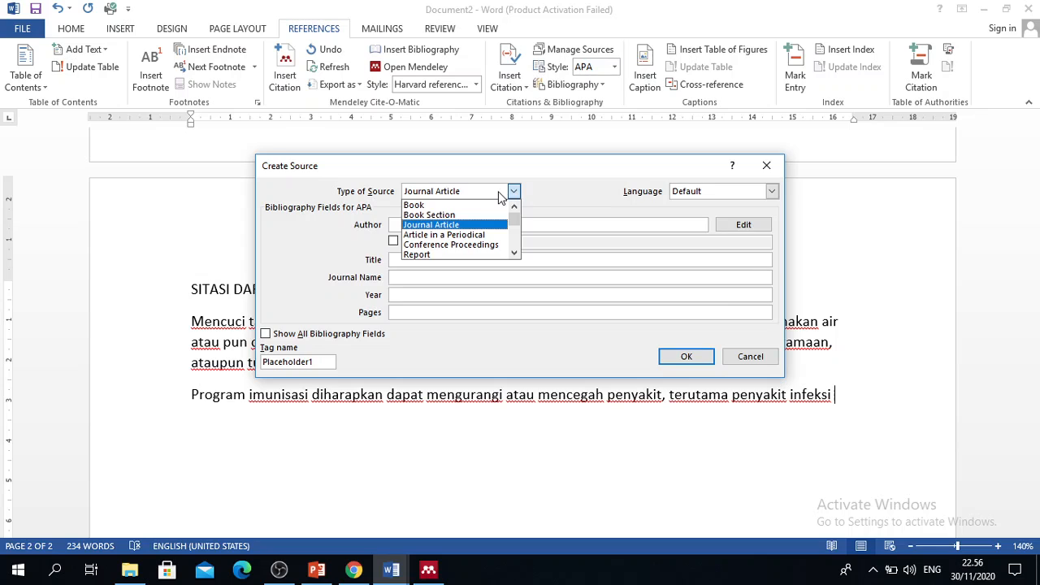
{"action": "left_click", "coordinate": [498, 209]}
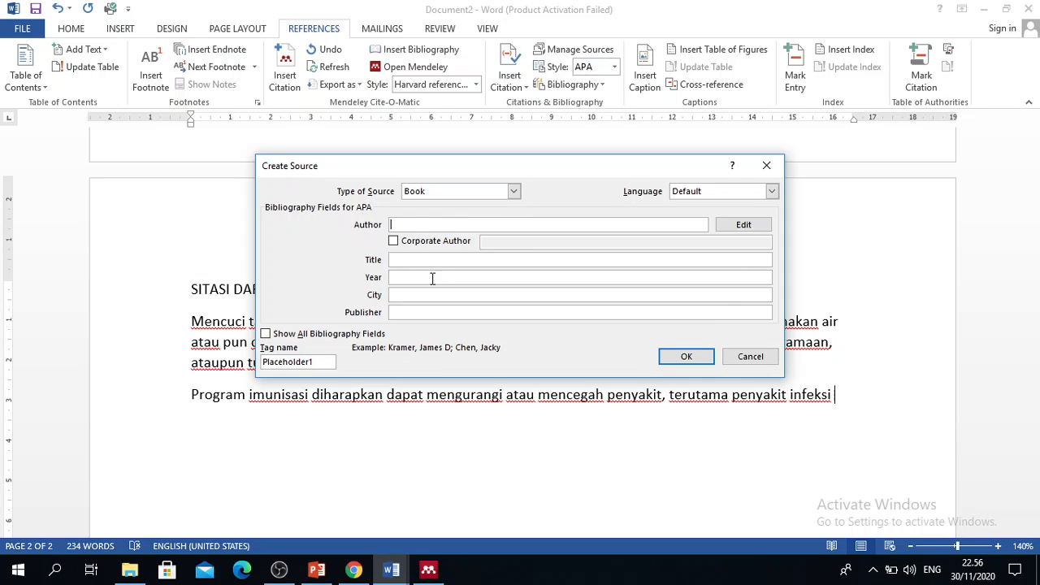
{"action": "left_click", "coordinate": [517, 193]}
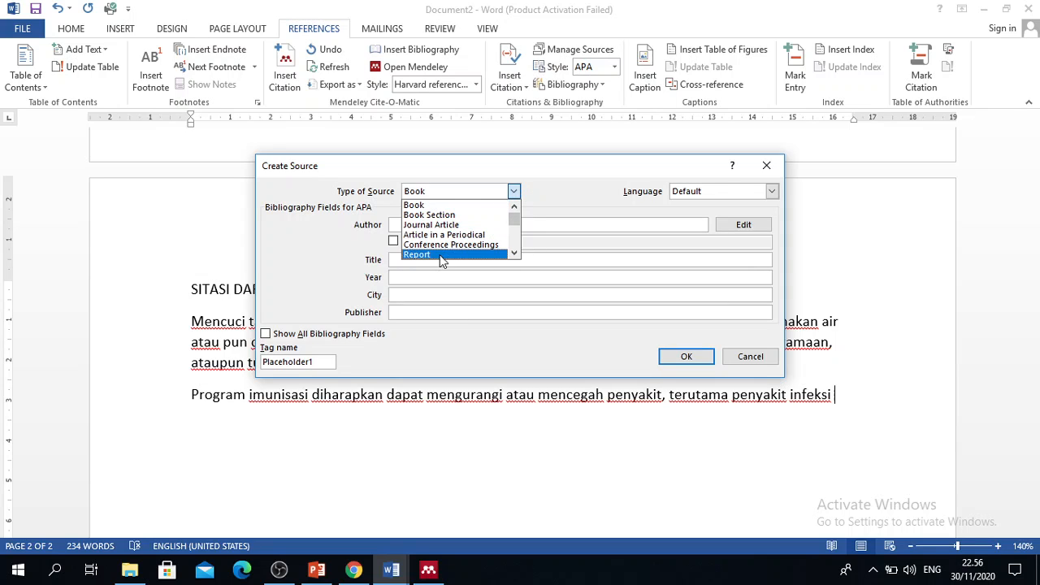
{"action": "scroll", "coordinate": [441, 259], "scroll_direction": "down", "scroll_amount": 1}
{"action": "left_click", "coordinate": [438, 227]}
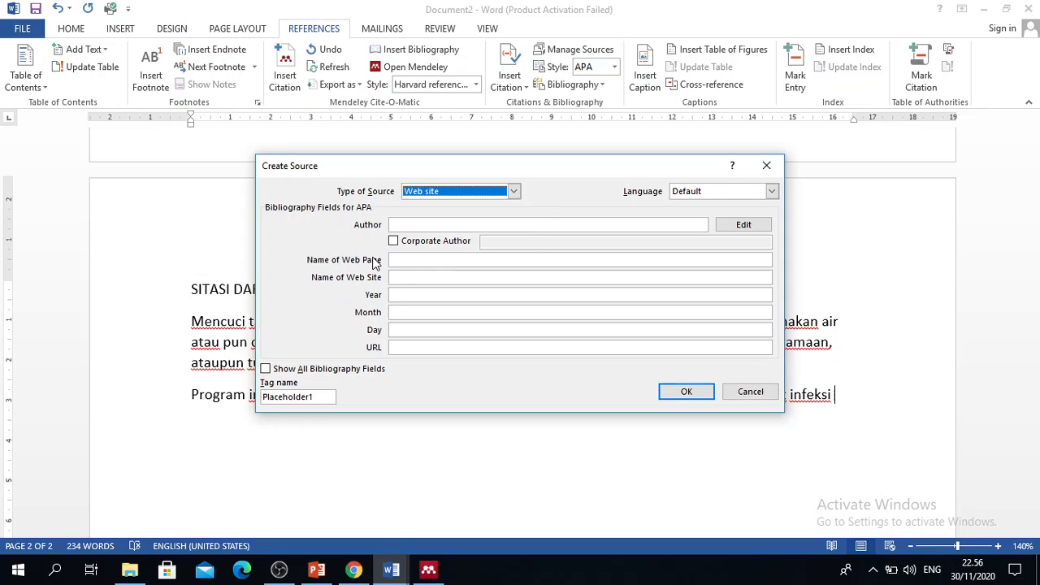
Switch the source's type to Interview and examine its interviewee, title and interviewer fields.
{"action": "left_click", "coordinate": [513, 193]}
{"action": "scroll", "coordinate": [446, 244], "scroll_direction": "down", "scroll_amount": 2}
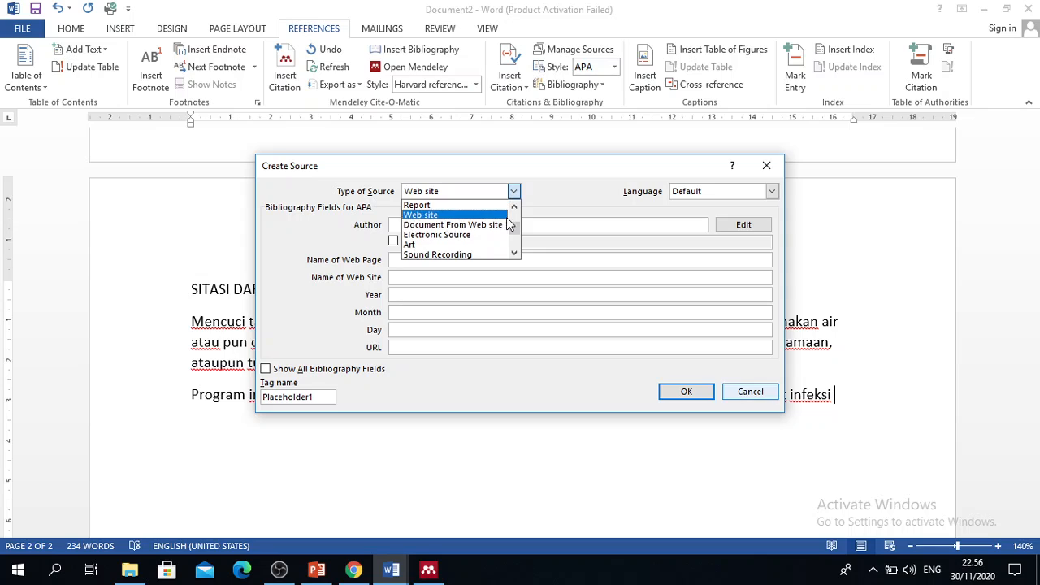
{"action": "scroll", "coordinate": [446, 254], "scroll_direction": "down", "scroll_amount": 1}
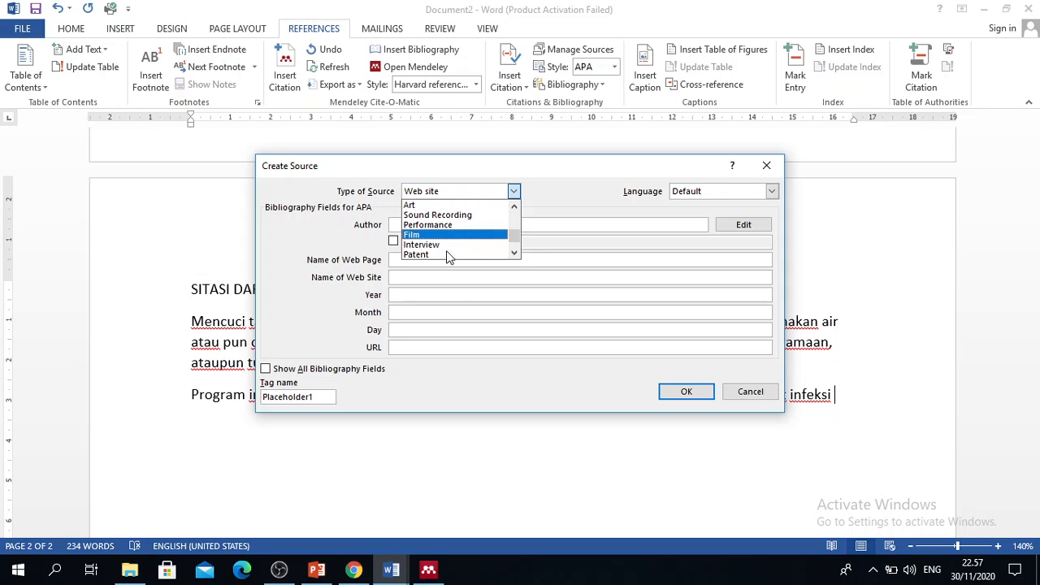
{"action": "left_click", "coordinate": [447, 245]}
{"action": "left_click", "coordinate": [395, 226]}
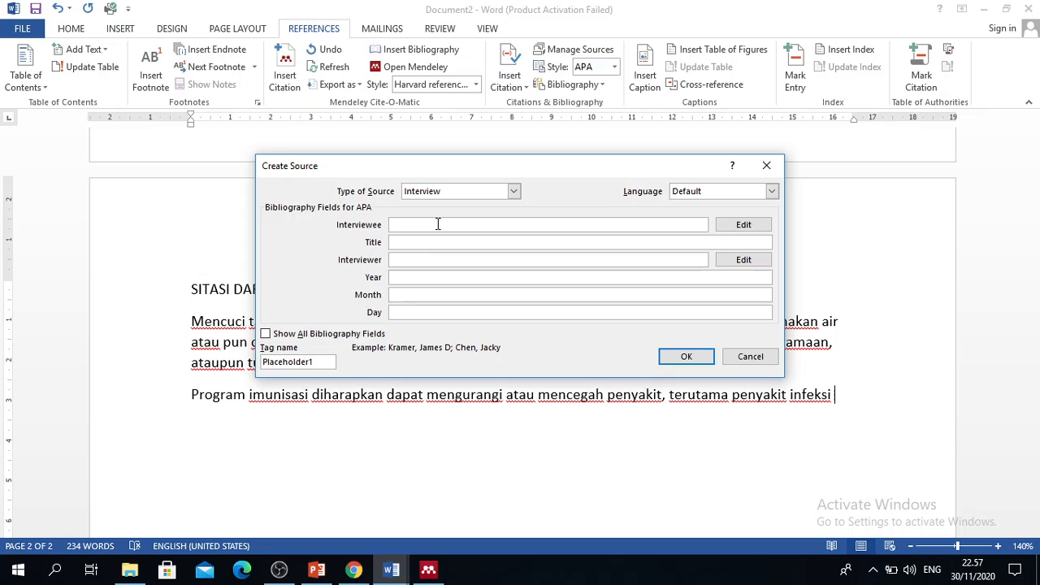
{"action": "left_click", "coordinate": [423, 243]}
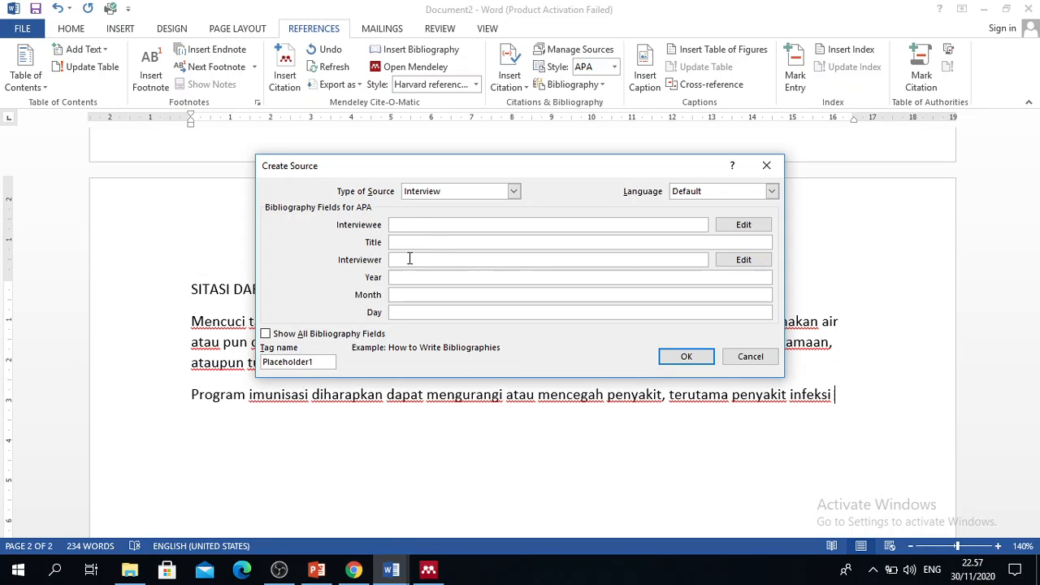
{"action": "left_click", "coordinate": [409, 258]}
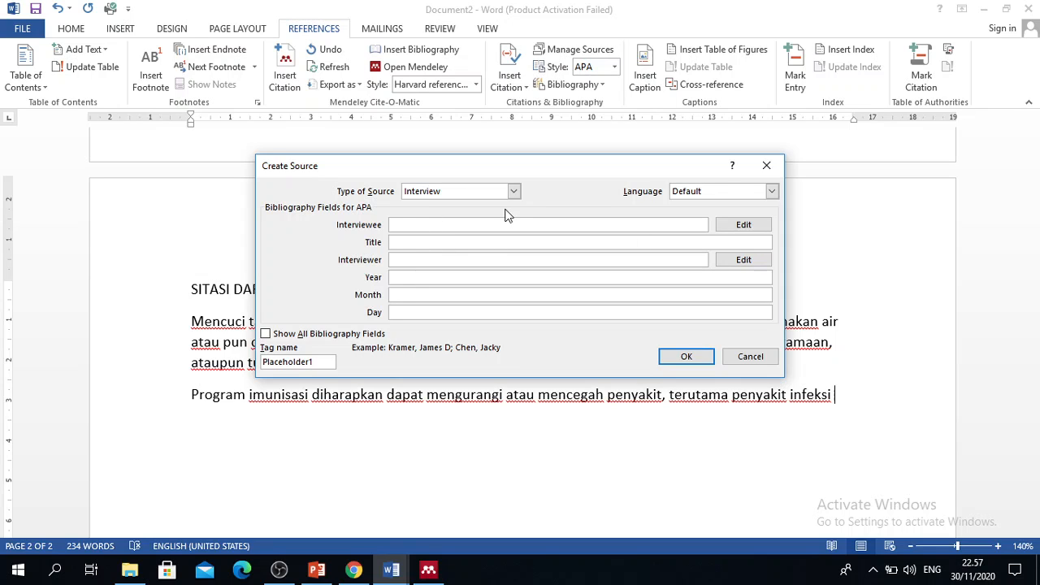
Set the new source's type to Journal Article.
{"action": "left_click", "coordinate": [508, 192]}
{"action": "scroll", "coordinate": [470, 256], "scroll_direction": "up", "scroll_amount": 2}
{"action": "scroll", "coordinate": [467, 235], "scroll_direction": "up", "scroll_amount": 1}
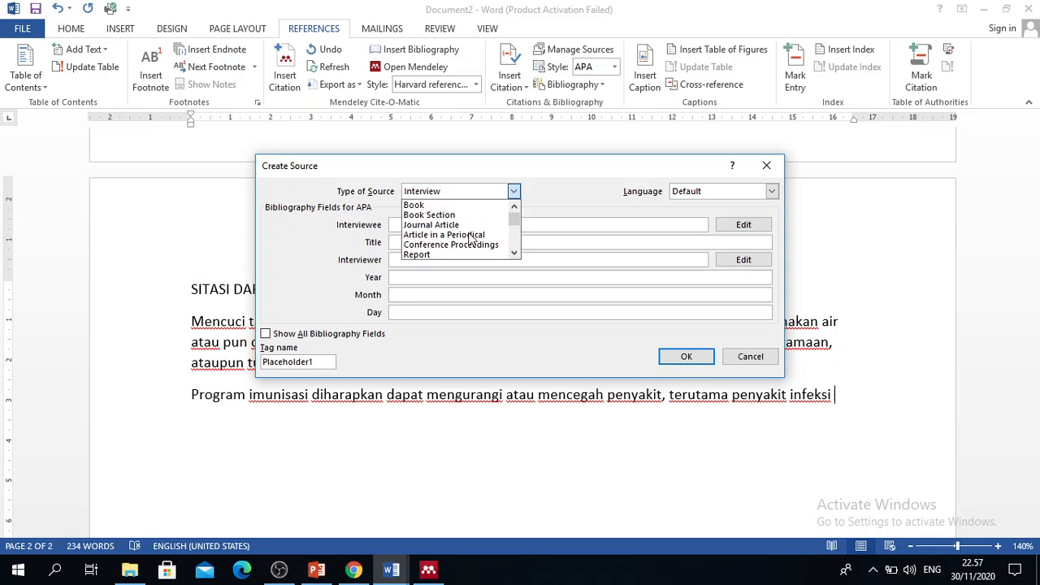
{"action": "left_click", "coordinate": [462, 232]}
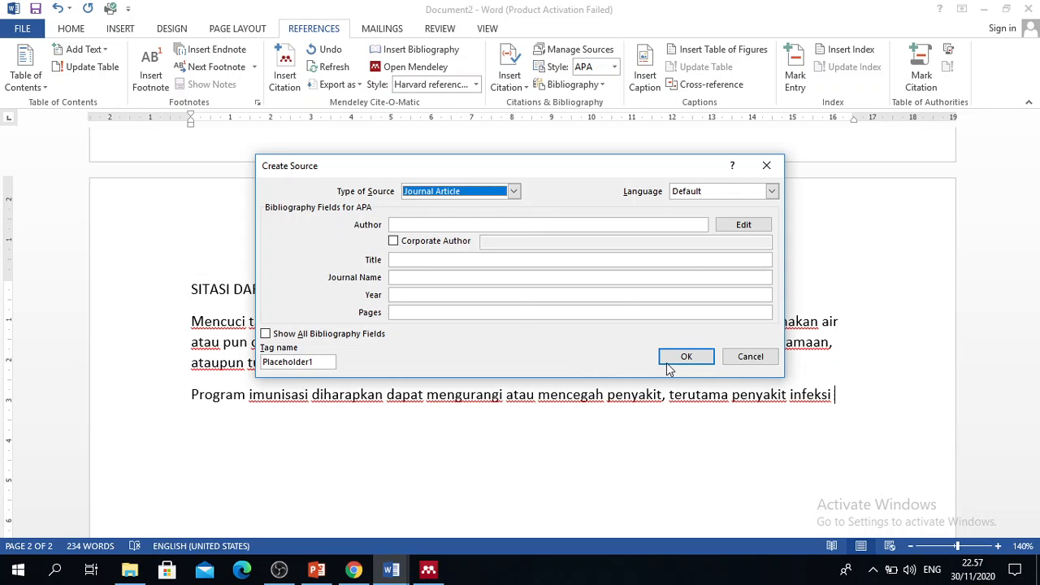
Set the source's title to "ANALISIS FAKTOR TERJADINYA DROP OUT ( DO ) IMUNISASI DASAR LENGKAP DI WILAYAH KERJA PUSKESMAS GONDANG KABUPATEN BOJONEGORO", copied from Mendeley.
{"action": "left_click", "coordinate": [395, 223]}
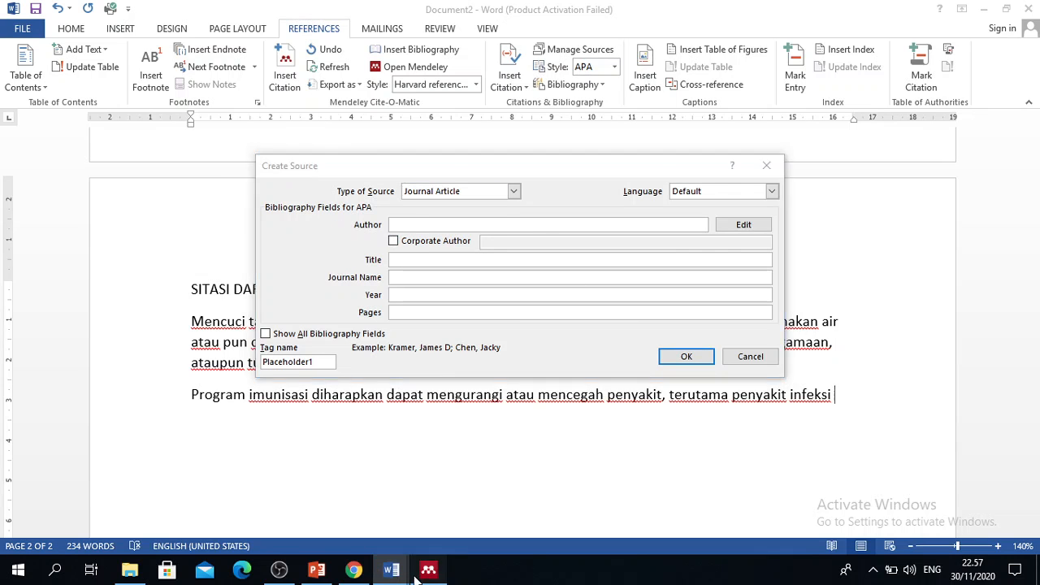
{"action": "key", "text": "alt+Tab"}
{"action": "left_click", "coordinate": [370, 123]}
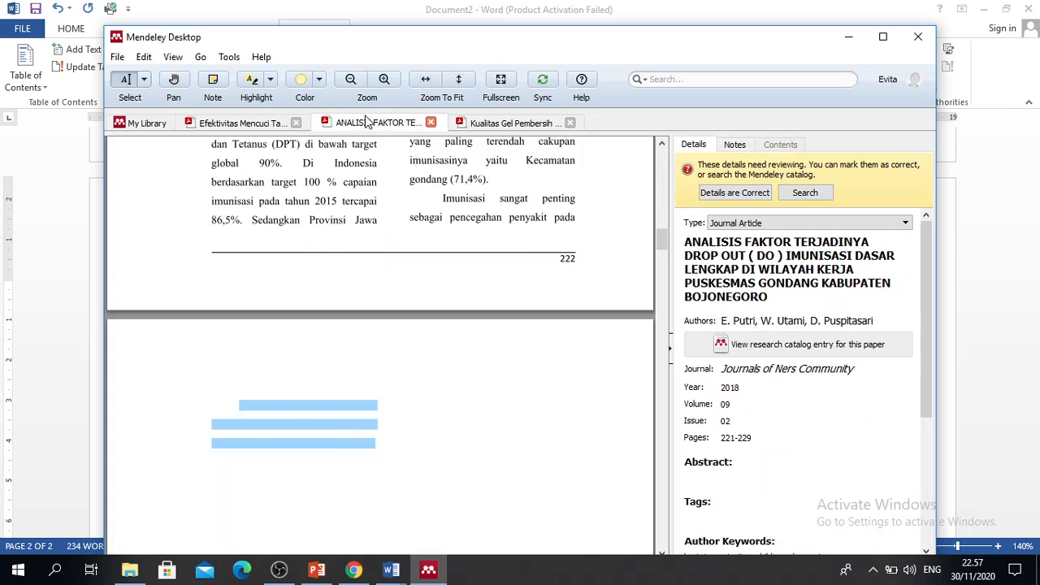
{"action": "scroll", "coordinate": [587, 328], "scroll_direction": "up", "scroll_amount": 5}
{"action": "scroll", "coordinate": [588, 328], "scroll_direction": "up", "scroll_amount": 3}
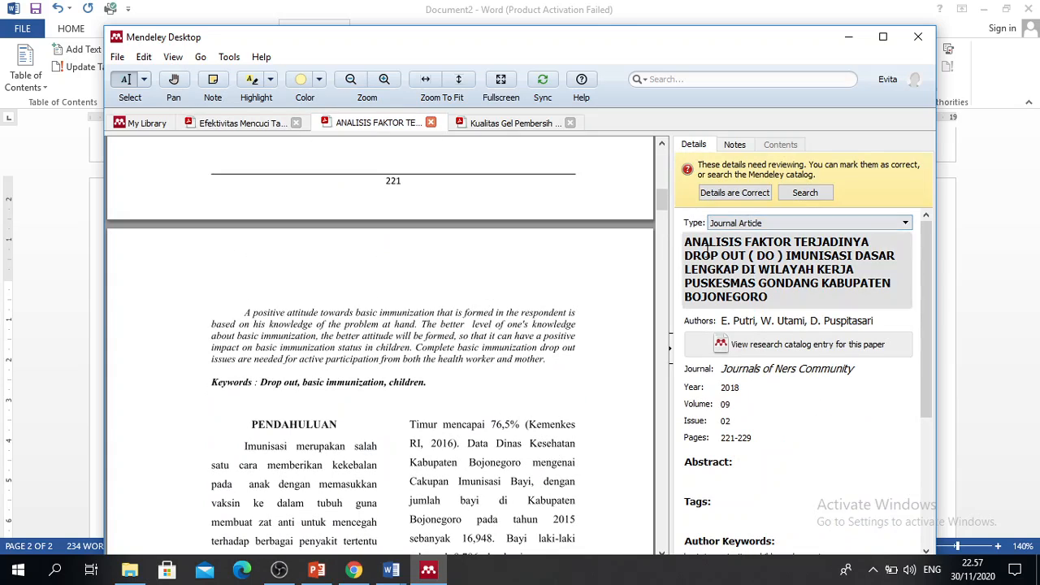
{"action": "left_click", "coordinate": [708, 254]}
{"action": "key", "text": "ctrl+a"}
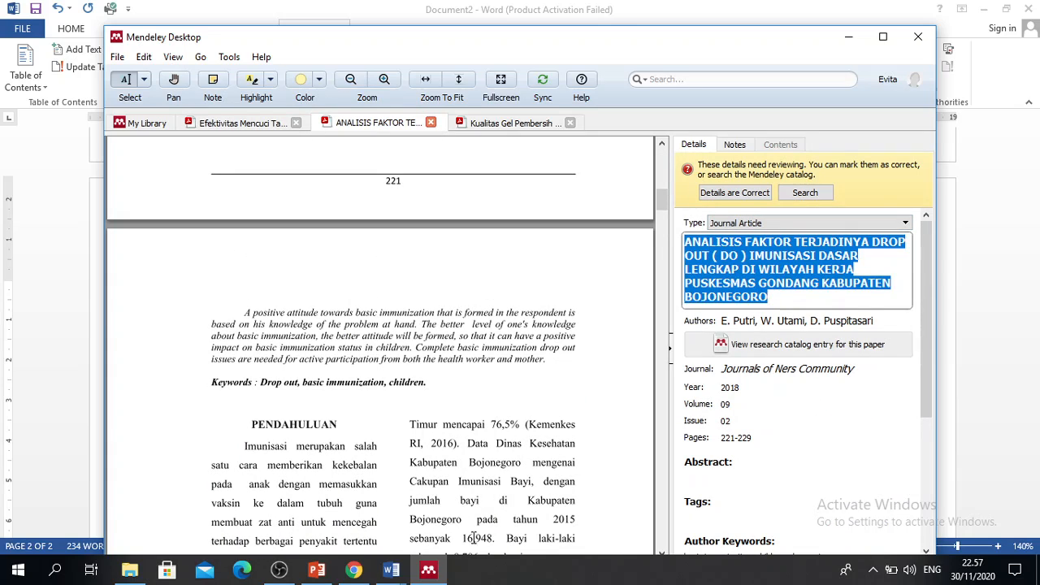
{"action": "left_click", "coordinate": [391, 569]}
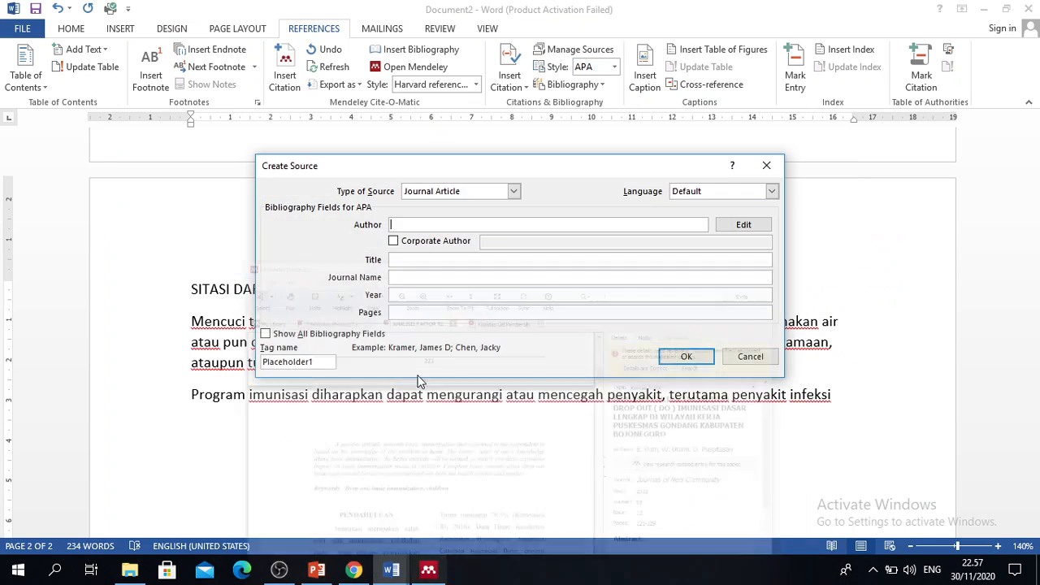
{"action": "left_click", "coordinate": [424, 259]}
{"action": "key", "text": "ctrl+v"}
Copy the full author line from the immunization article's first page in Mendeley and paste it as the source's author.
{"action": "left_click", "coordinate": [443, 575]}
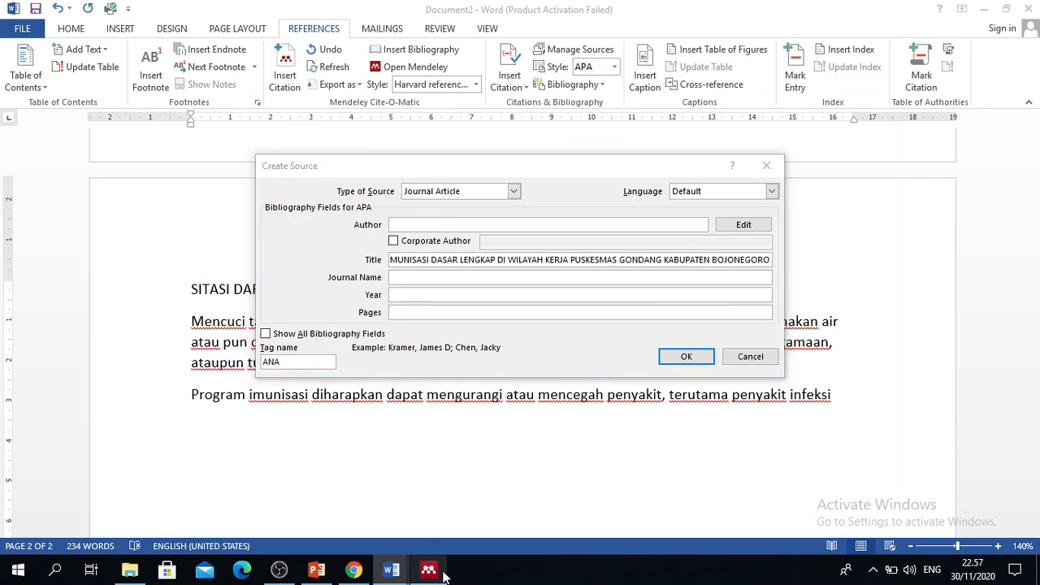
{"action": "left_click", "coordinate": [729, 321]}
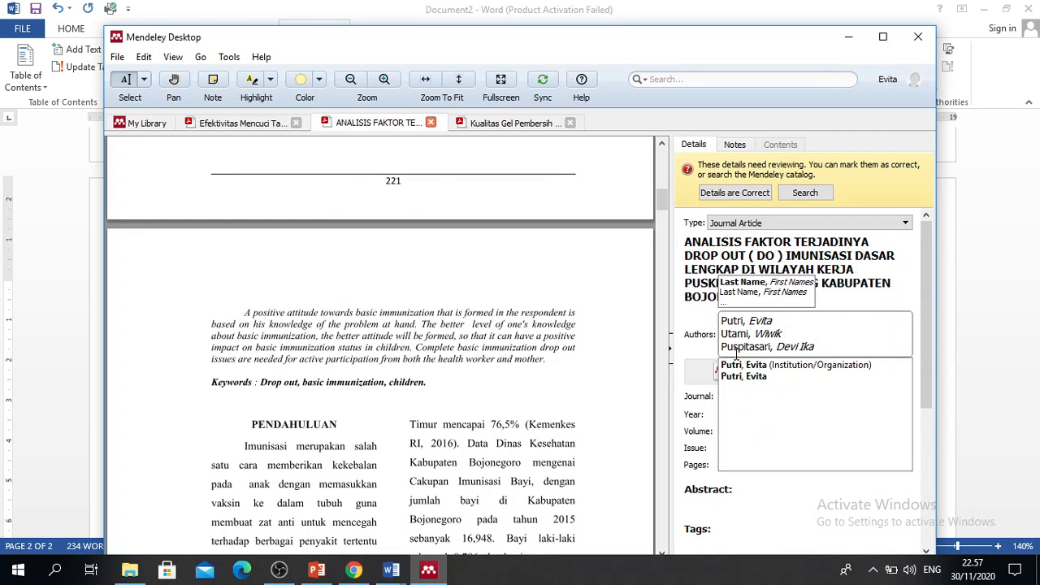
{"action": "scroll", "coordinate": [461, 266], "scroll_direction": "up", "scroll_amount": 10}
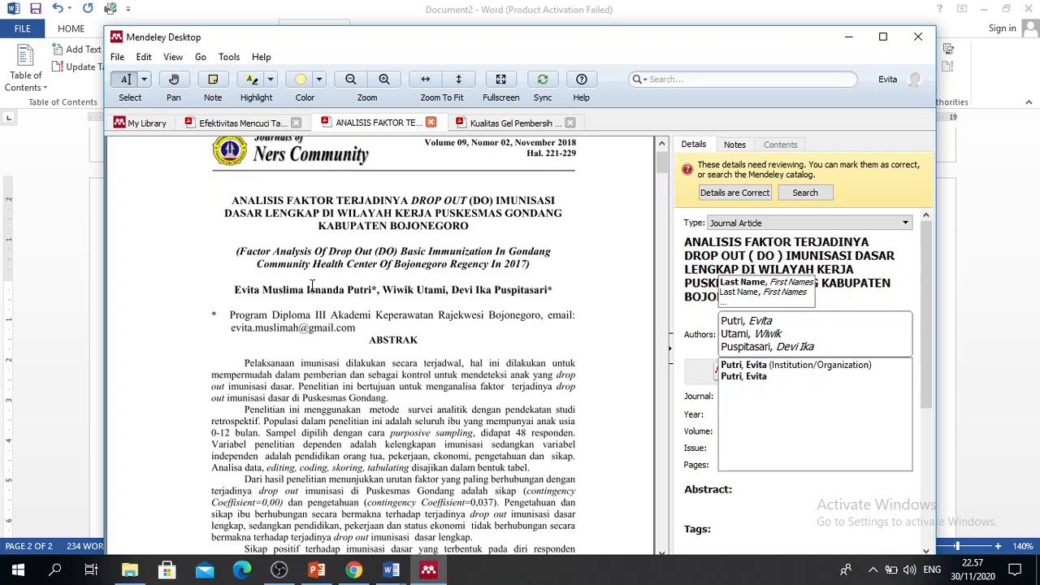
{"action": "left_click_drag", "start_coordinate": [235, 290], "coordinate": [556, 290]}
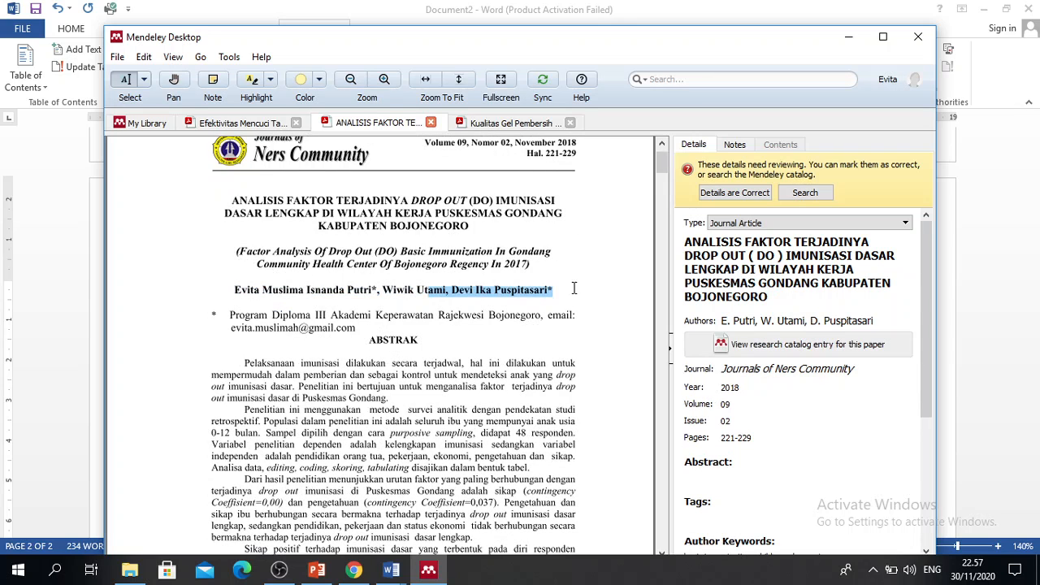
{"action": "left_click_drag", "start_coordinate": [240, 294], "coordinate": [547, 302]}
{"action": "key", "text": "ctrl+c"}
{"action": "left_click", "coordinate": [428, 570]}
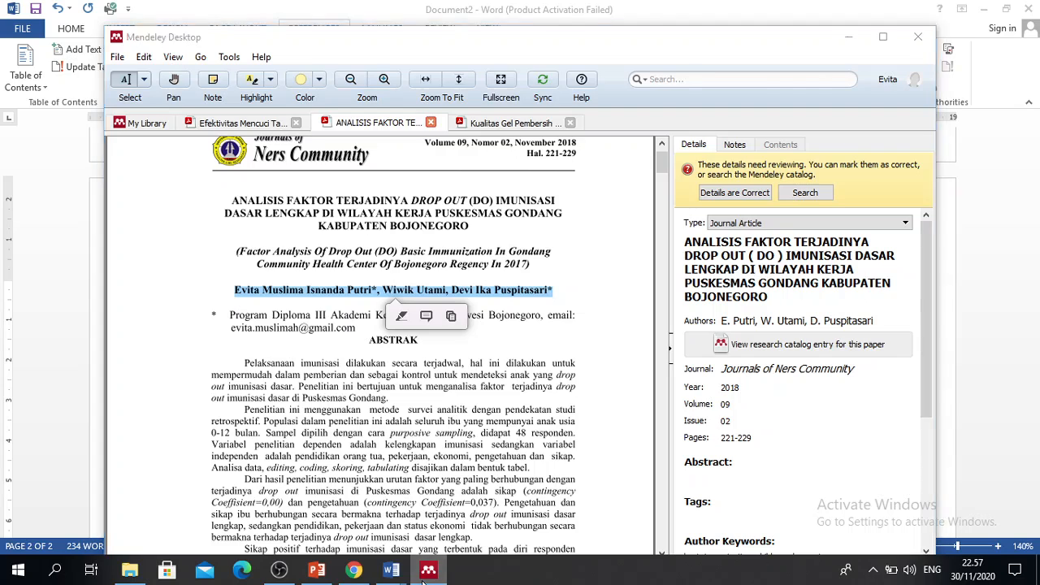
{"action": "left_click", "coordinate": [456, 224]}
{"action": "key", "text": "ctrl+v"}
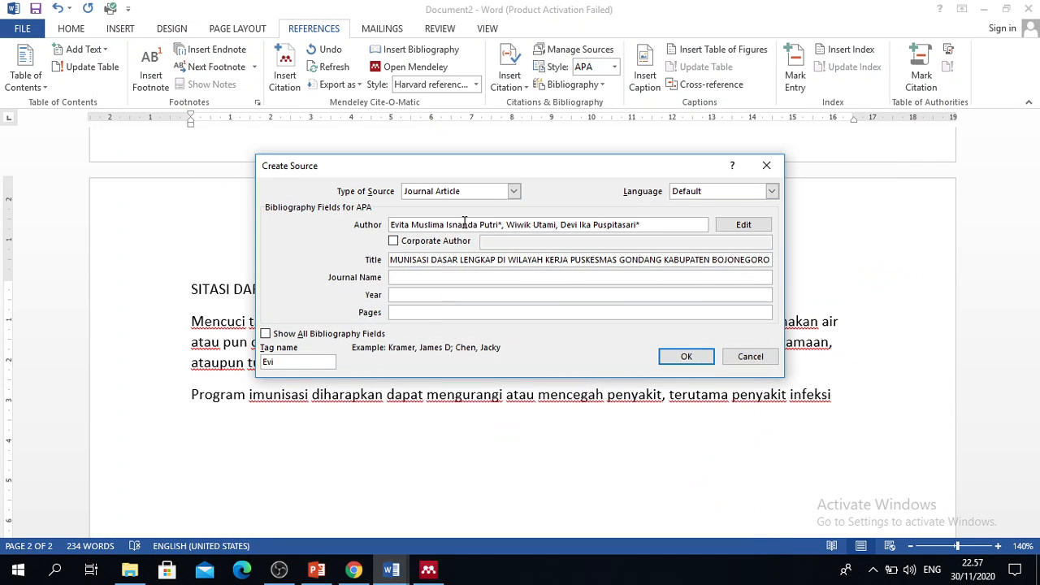
Remove the asterisks from the pasted author names and separate the three authors with semicolons instead of commas.
{"action": "left_click", "coordinate": [504, 223]}
{"action": "key", "text": "BackSpace"}
{"action": "key", "text": "BackSpace"}
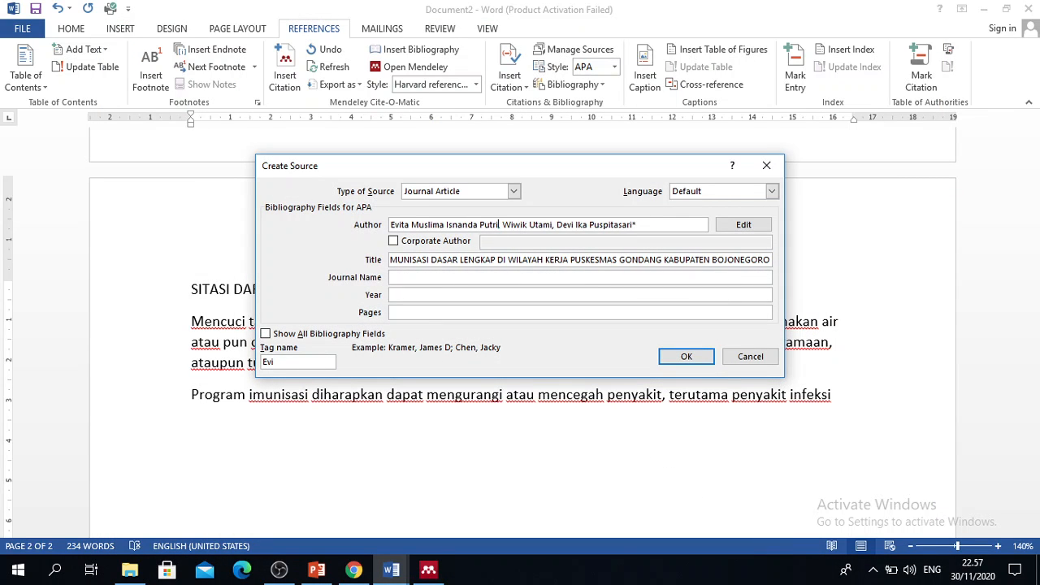
{"action": "key", "text": "Delete"}
{"action": "key", "text": "Delete"}
{"action": "type", "text": ";"}
{"action": "key", "text": "BackSpace"}
{"action": "type", "text": ";"}
Set the source's journal name to "Journals of Ners Community", copied from the article details in Mendeley.
{"action": "left_click", "coordinate": [502, 277]}
{"action": "left_click", "coordinate": [428, 570]}
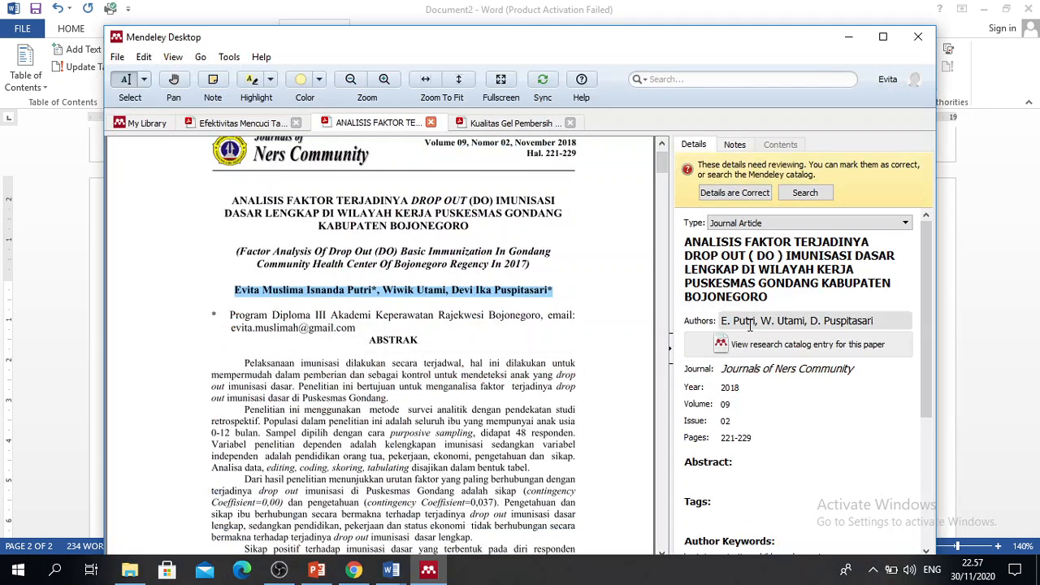
{"action": "left_click", "coordinate": [742, 367]}
{"action": "key", "text": "ctrl+a"}
{"action": "key", "text": "ctrl+c"}
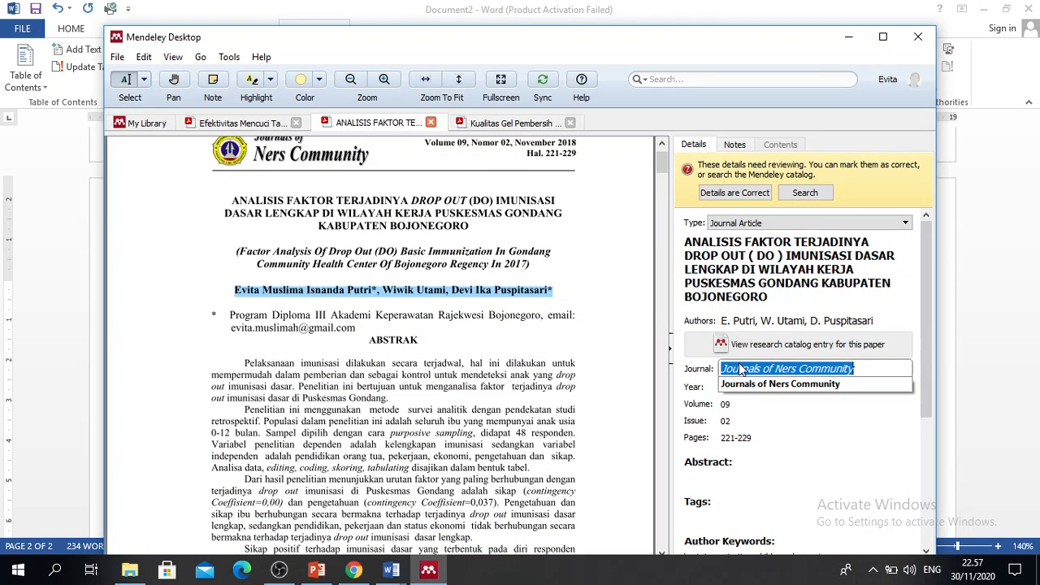
{"action": "left_click", "coordinate": [391, 569]}
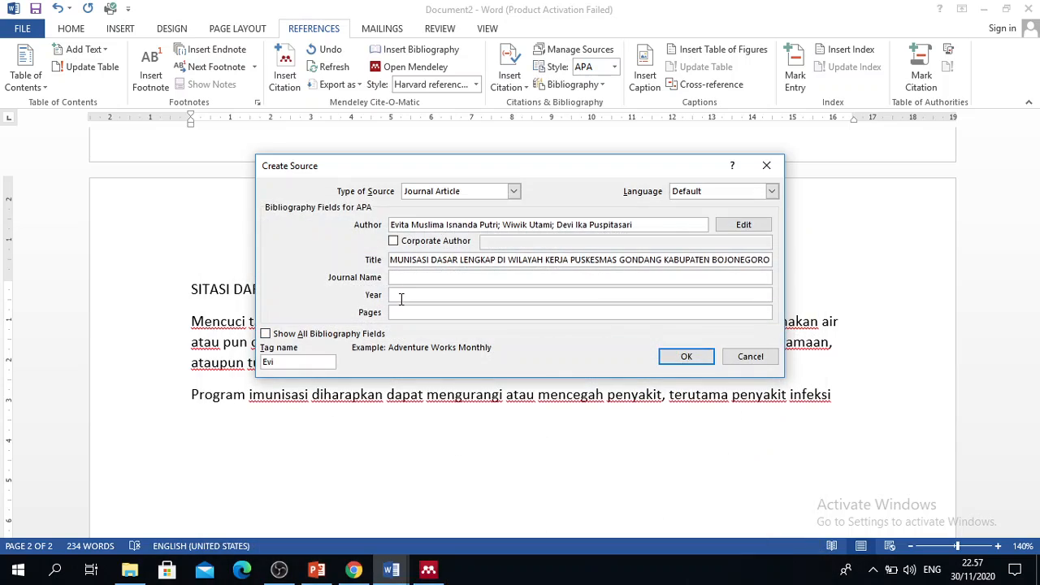
{"action": "key", "text": "ctrl+v"}
Set the source's year to 2018 and its pages to 221-229, checking both in the Mendeley article details.
{"action": "left_click", "coordinate": [401, 298]}
{"action": "left_click", "coordinate": [429, 570]}
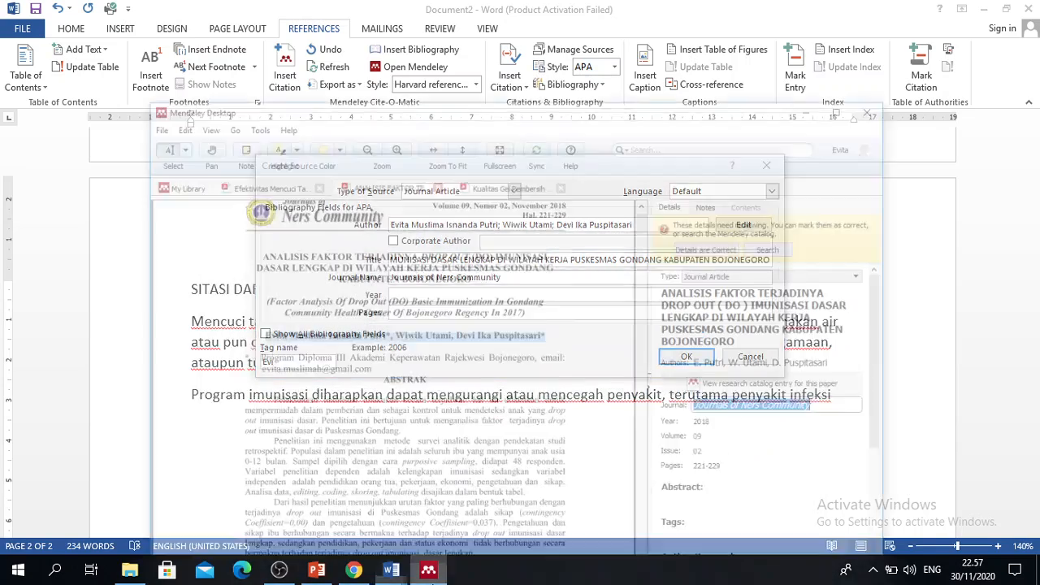
{"action": "key", "text": "alt+Tab"}
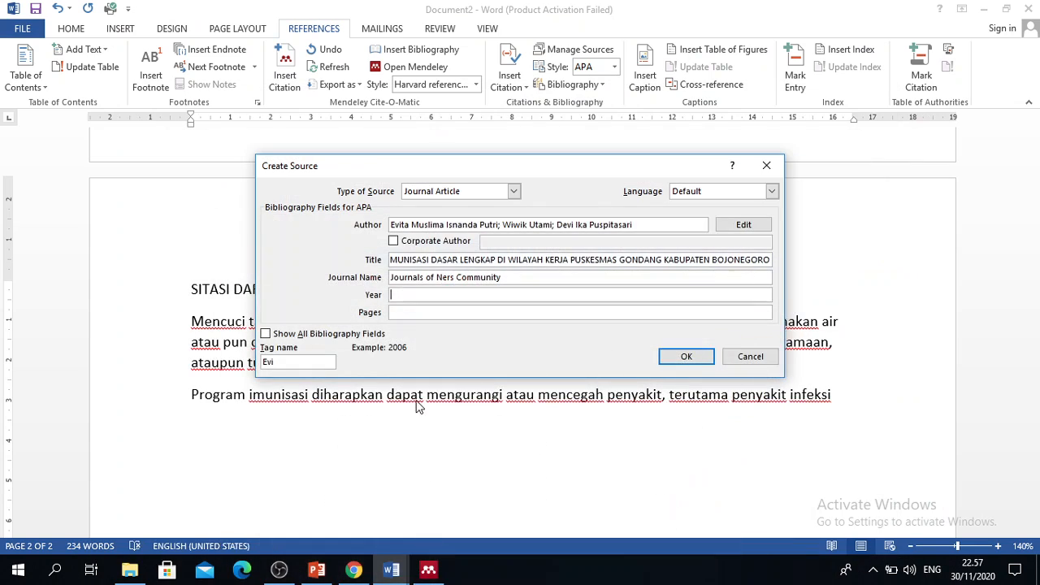
{"action": "type", "text": "2018"}
{"action": "left_click", "coordinate": [437, 566]}
{"action": "left_click", "coordinate": [431, 569]}
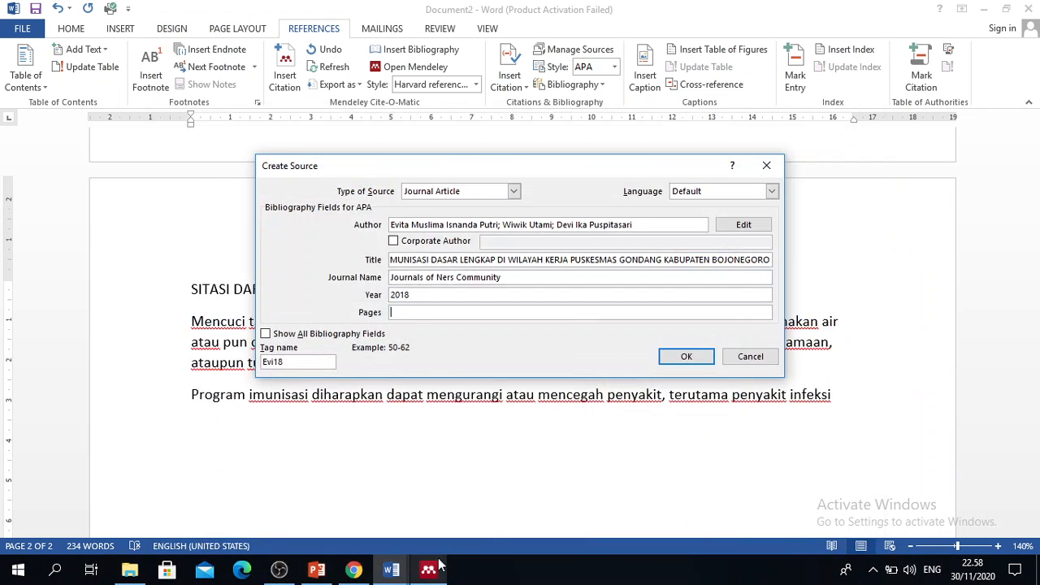
{"action": "type", "text": "221-229"}
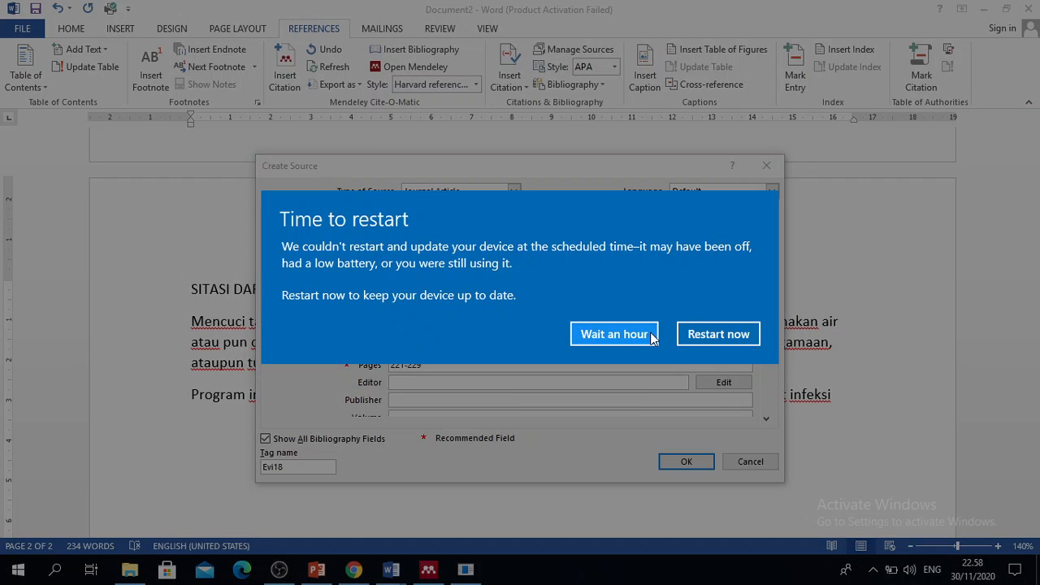
Postpone the Windows restart by an hour and insert the finished source as the immunization sentence's citation, followed by a blank line.
{"action": "left_click", "coordinate": [657, 338]}
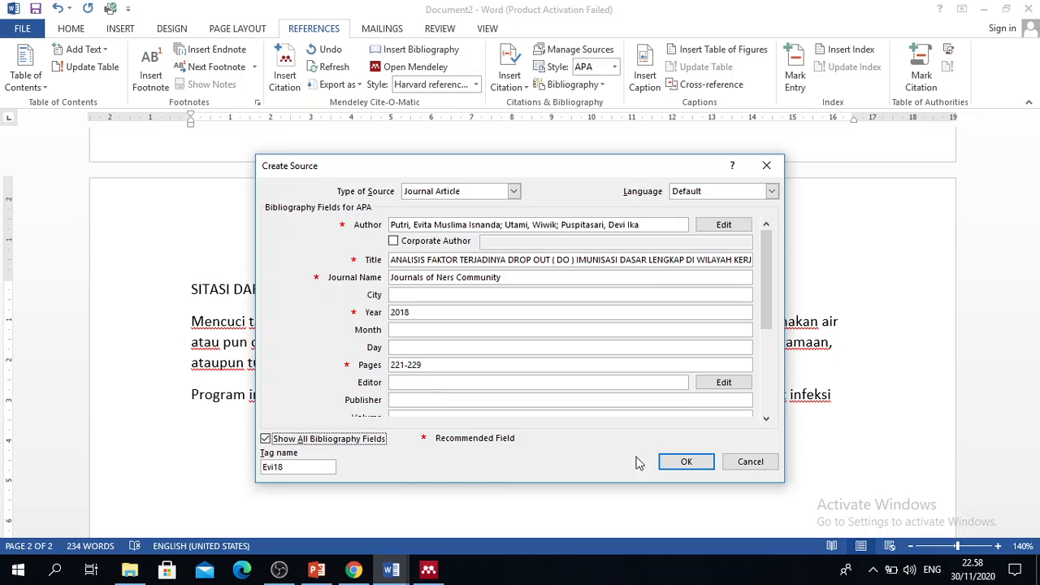
{"action": "left_click", "coordinate": [710, 464]}
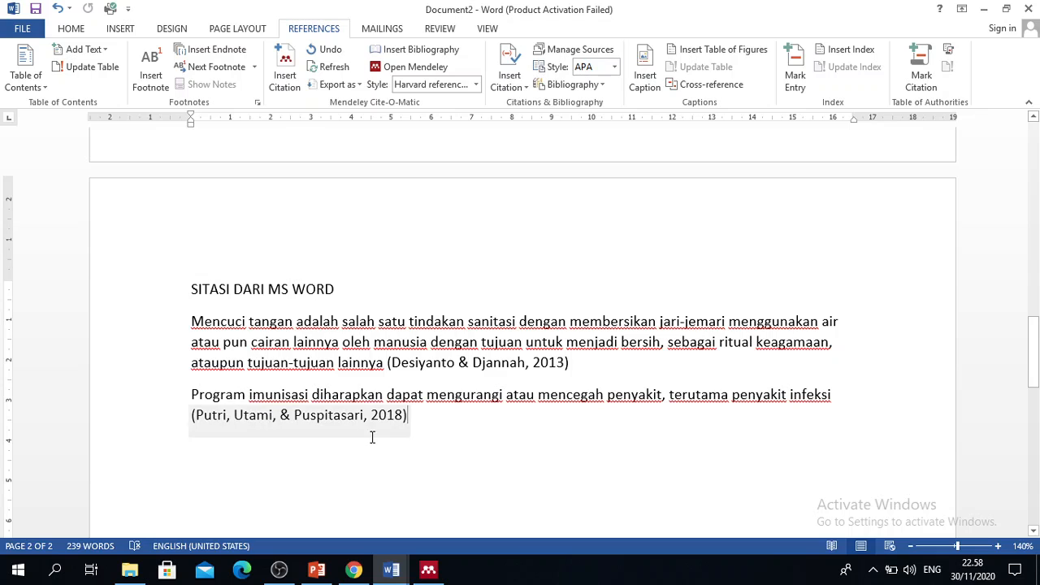
{"action": "key", "text": "Return"}
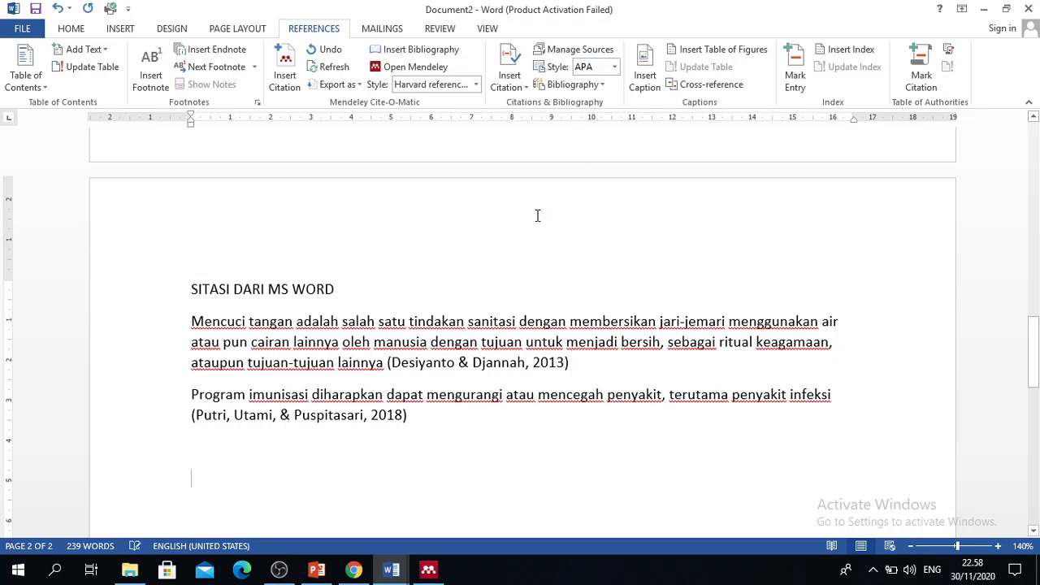
Add the heading "DAFTAR PUSTAKA" below the immunization sentence and start a new line under it.
{"action": "type", "text": "DAFYAR"}
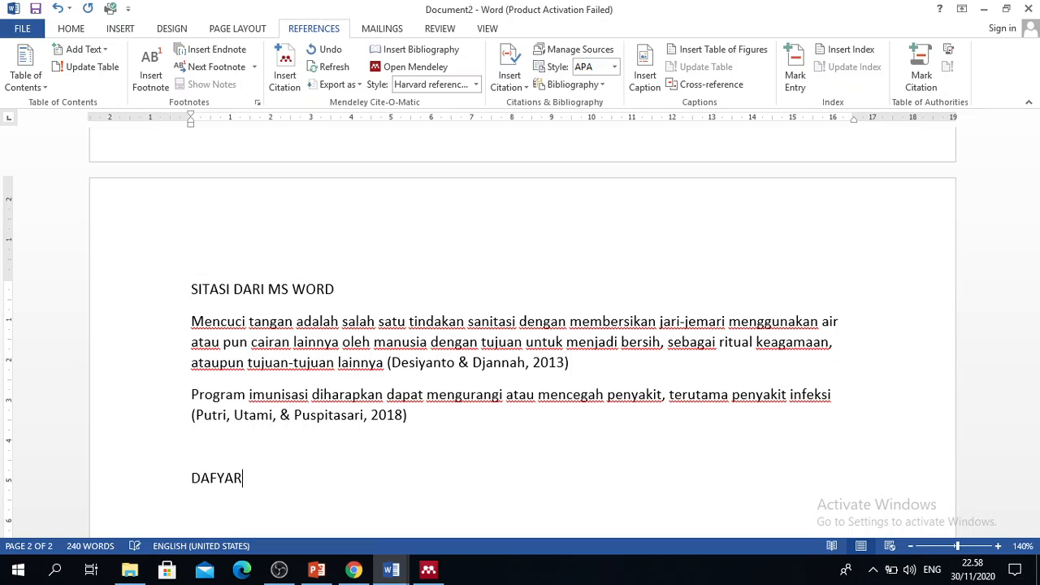
{"action": "key", "text": "shift+Home"}
{"action": "key", "text": "Down"}
{"action": "type", "text": "DAFTAR PUSTAKA"}
{"action": "key", "text": "Return"}
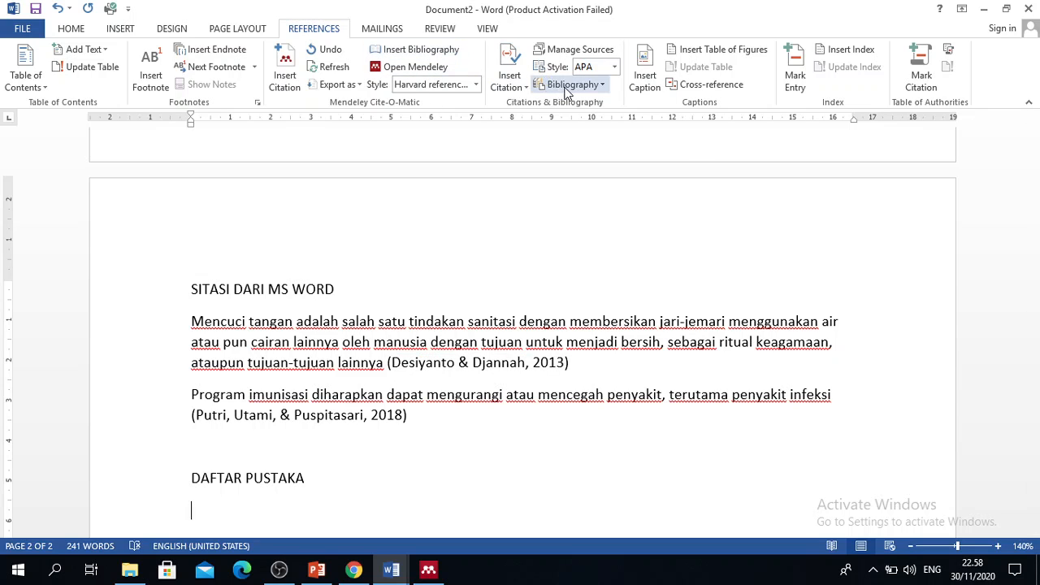
Choose the APA Sixth Edition citation style and insert the built-in Bibliography layout under the DAFTAR PUSTAKA heading.
{"action": "left_click", "coordinate": [615, 67]}
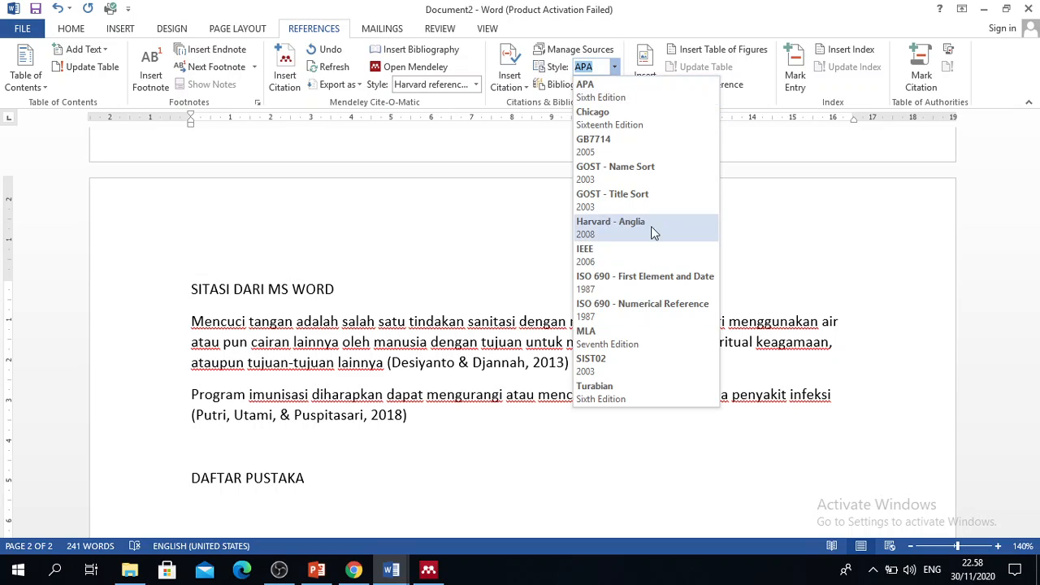
{"action": "left_click", "coordinate": [624, 100]}
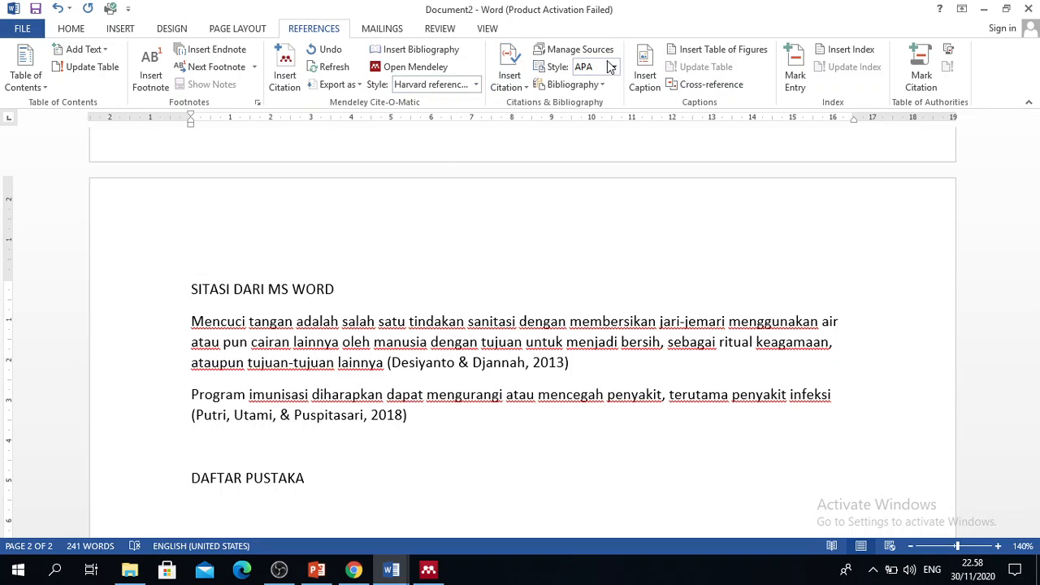
{"action": "left_click", "coordinate": [582, 86]}
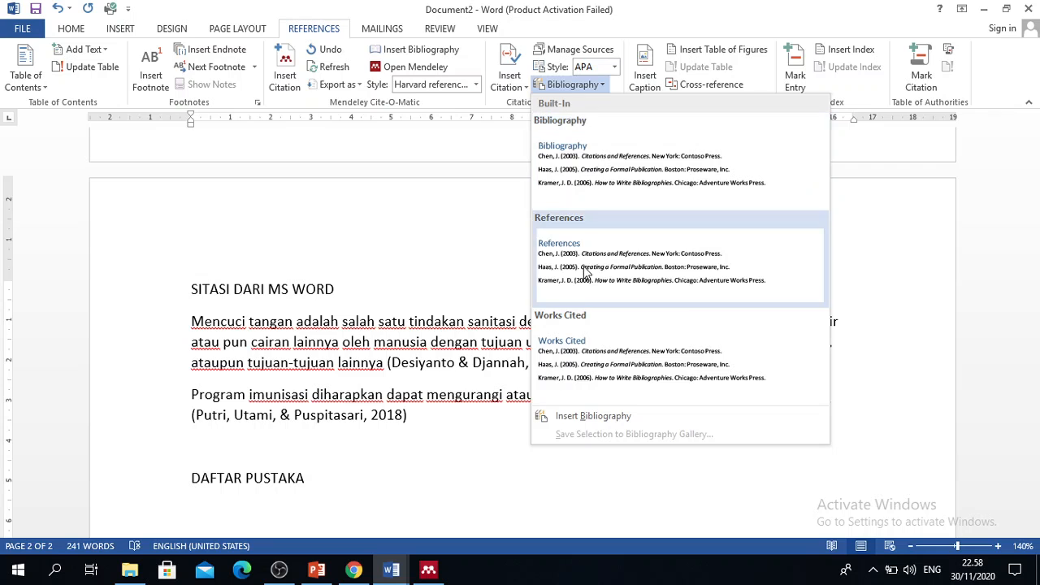
{"action": "left_click", "coordinate": [590, 173]}
{"action": "scroll", "coordinate": [374, 436], "scroll_direction": "down", "scroll_amount": 2}
{"action": "scroll", "coordinate": [222, 139], "scroll_direction": "up", "scroll_amount": 4}
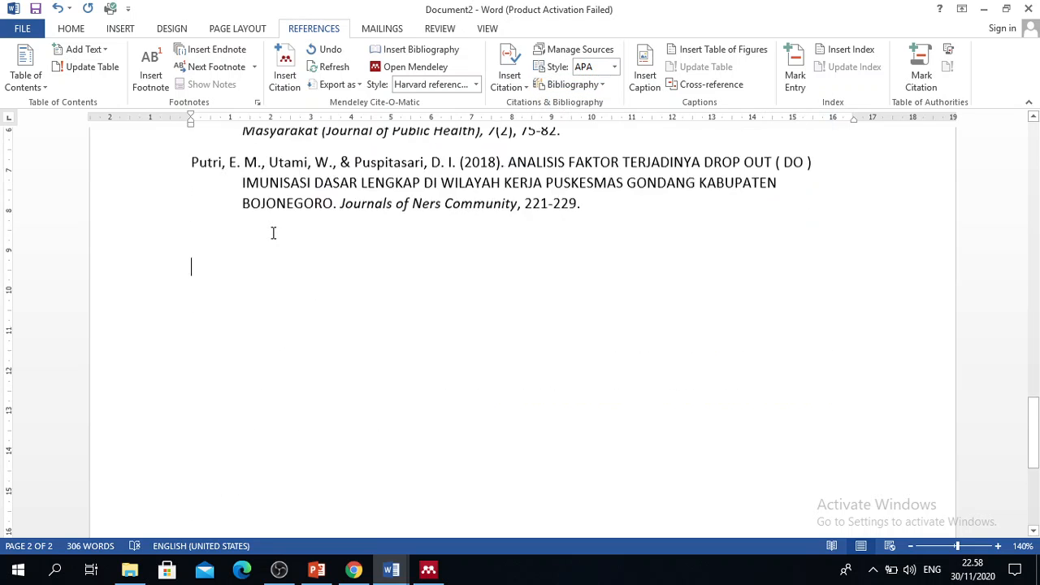
Clear the built-in "Bibliography" title from the inserted reference list, leaving its line blank above the first entry.
{"action": "scroll", "coordinate": [309, 273], "scroll_direction": "up", "scroll_amount": 1}
{"action": "left_click", "coordinate": [179, 271]}
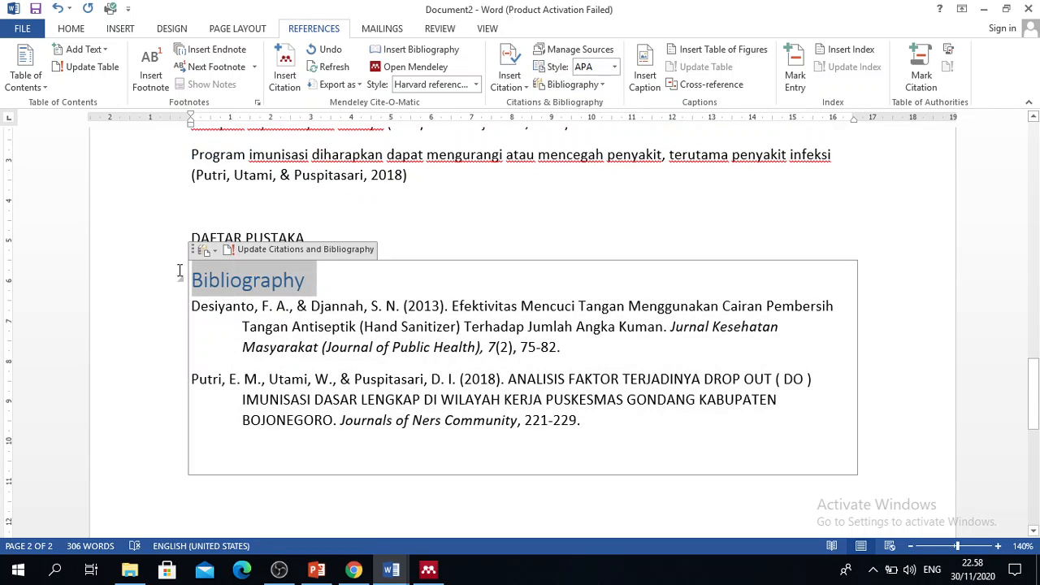
{"action": "type", "text": "D"}
{"action": "key", "text": "BackSpace"}
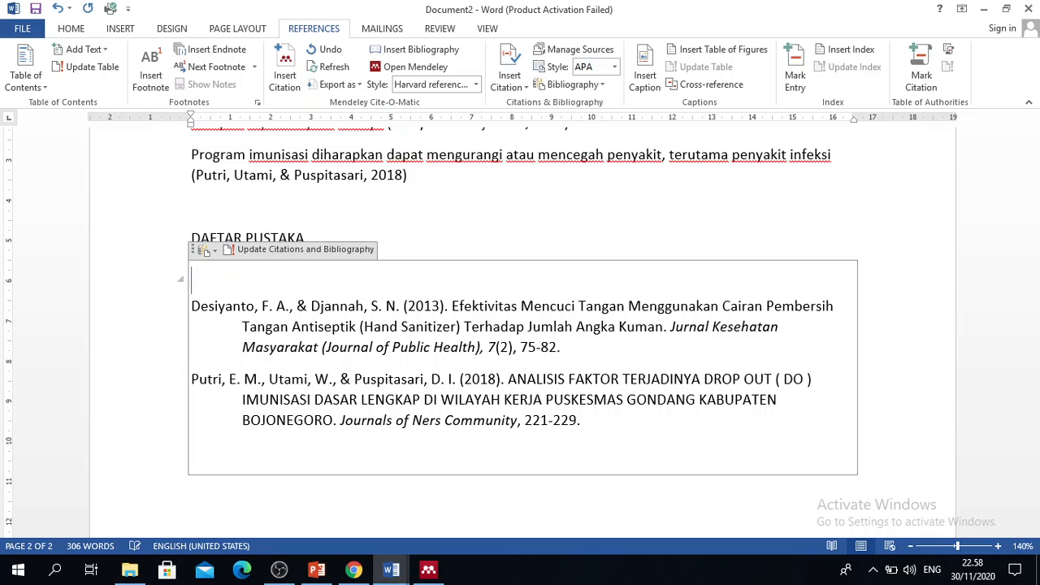
{"action": "key", "text": "Delete"}
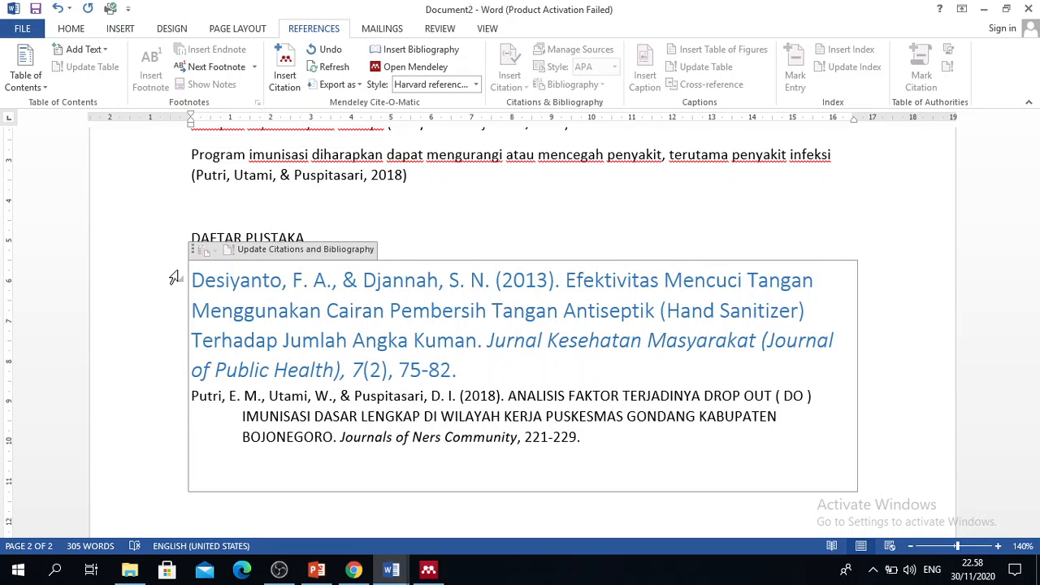
{"action": "key", "text": "ctrl+z"}
{"action": "left_click", "coordinate": [375, 231]}
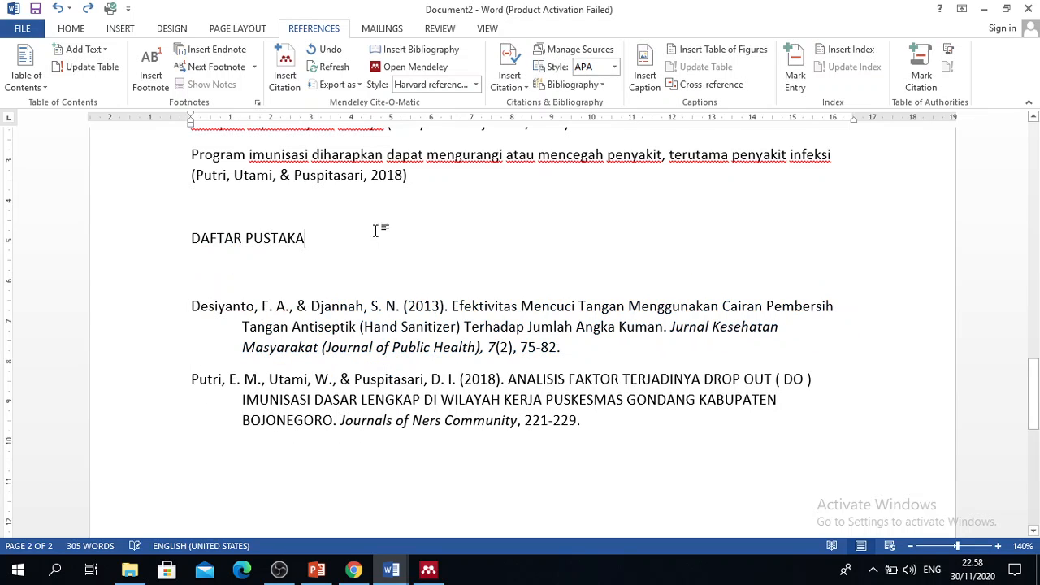
{"action": "left_click", "coordinate": [236, 276]}
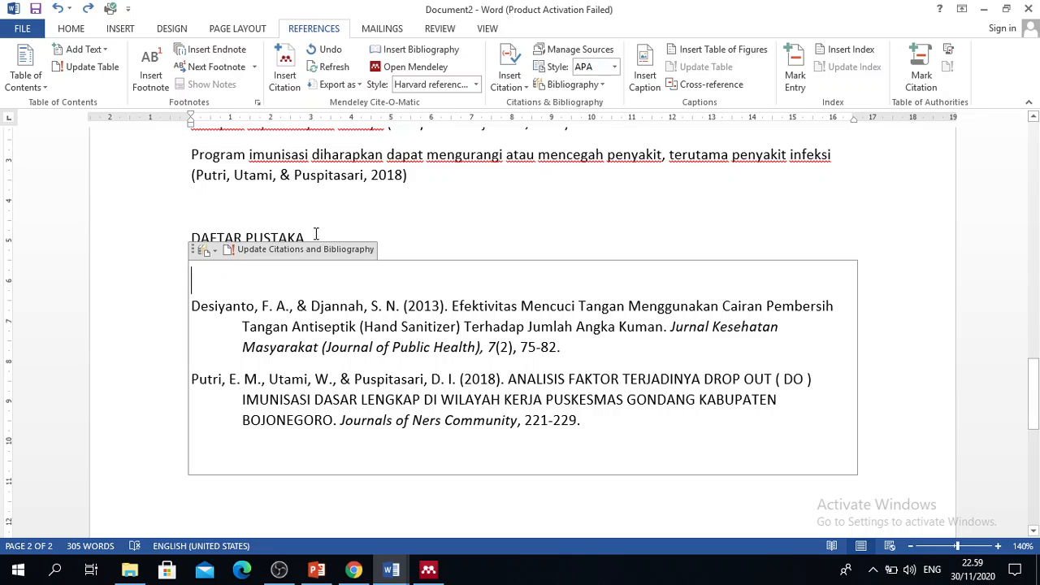
{"action": "left_click", "coordinate": [411, 230]}
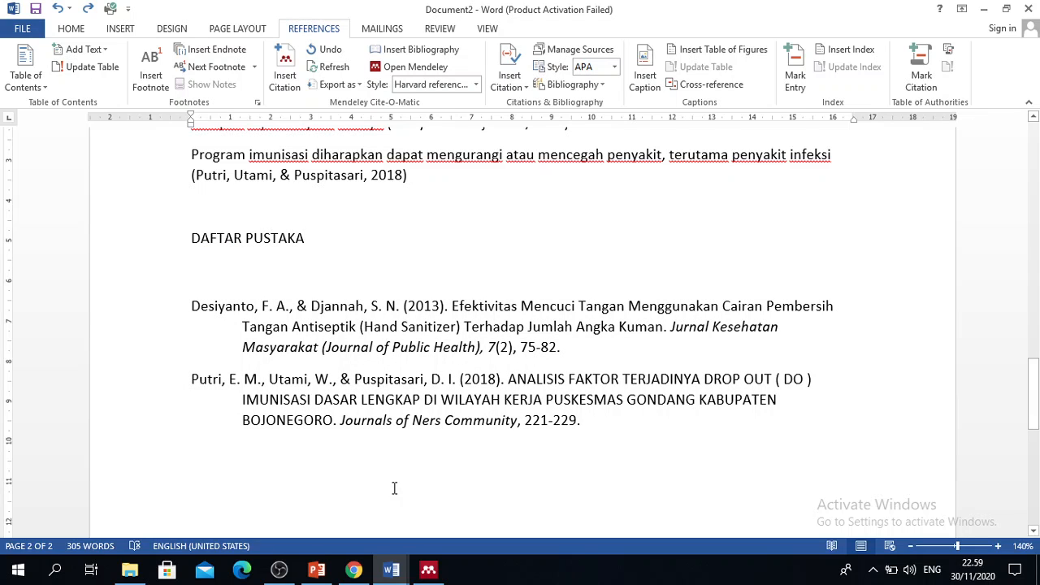
Compare the Word-made citations and reference list with the Mendeley citations and bibliography on the first page.
{"action": "scroll", "coordinate": [443, 268], "scroll_direction": "up", "scroll_amount": 3}
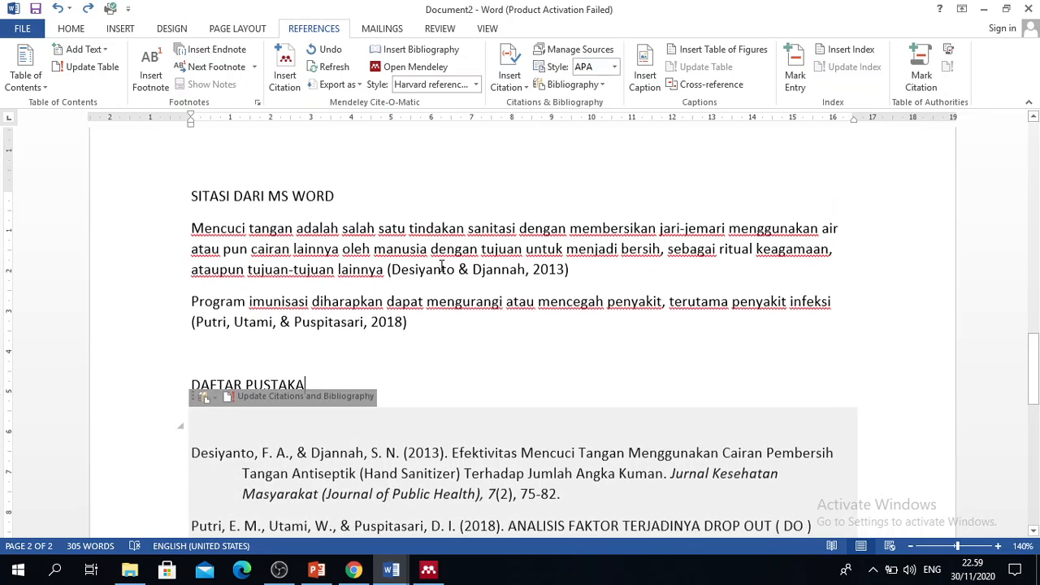
{"action": "scroll", "coordinate": [445, 268], "scroll_direction": "down", "scroll_amount": 1}
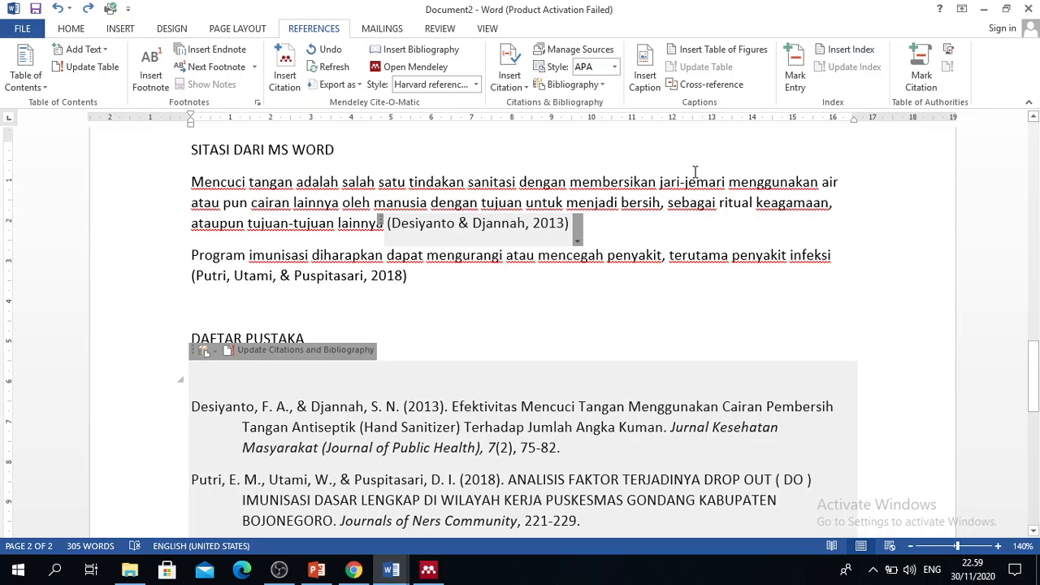
{"action": "scroll", "coordinate": [605, 296], "scroll_direction": "down", "scroll_amount": 3}
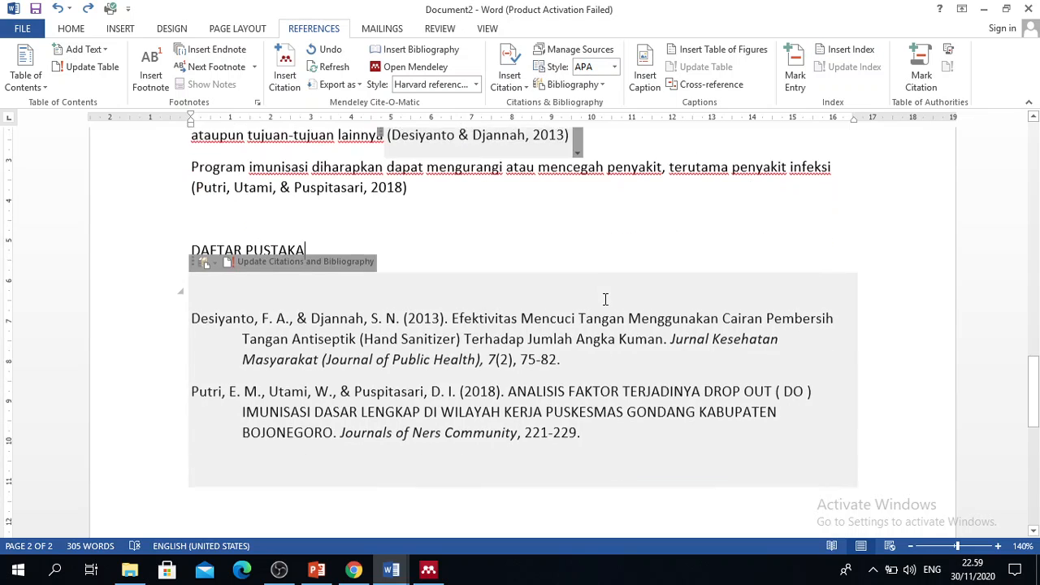
{"action": "scroll", "coordinate": [606, 299], "scroll_direction": "up", "scroll_amount": 5}
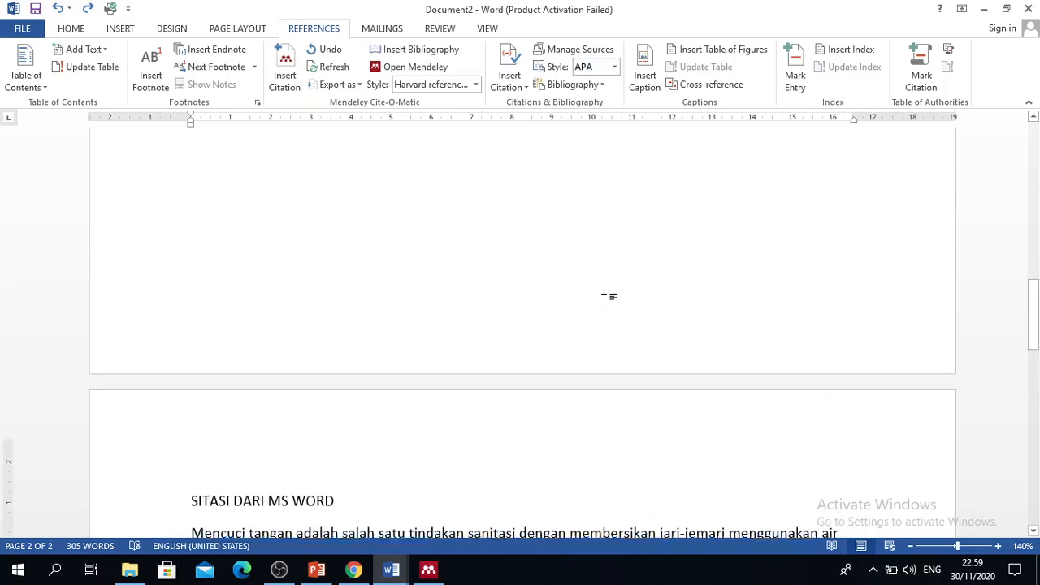
{"action": "scroll", "coordinate": [605, 301], "scroll_direction": "down", "scroll_amount": 15}
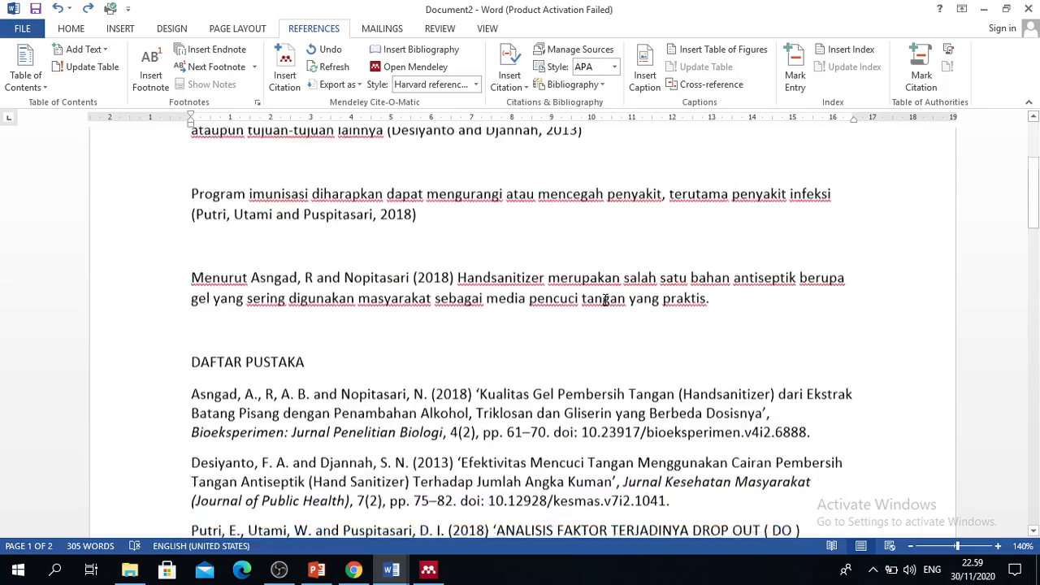
{"action": "scroll", "coordinate": [606, 301], "scroll_direction": "down", "scroll_amount": 3}
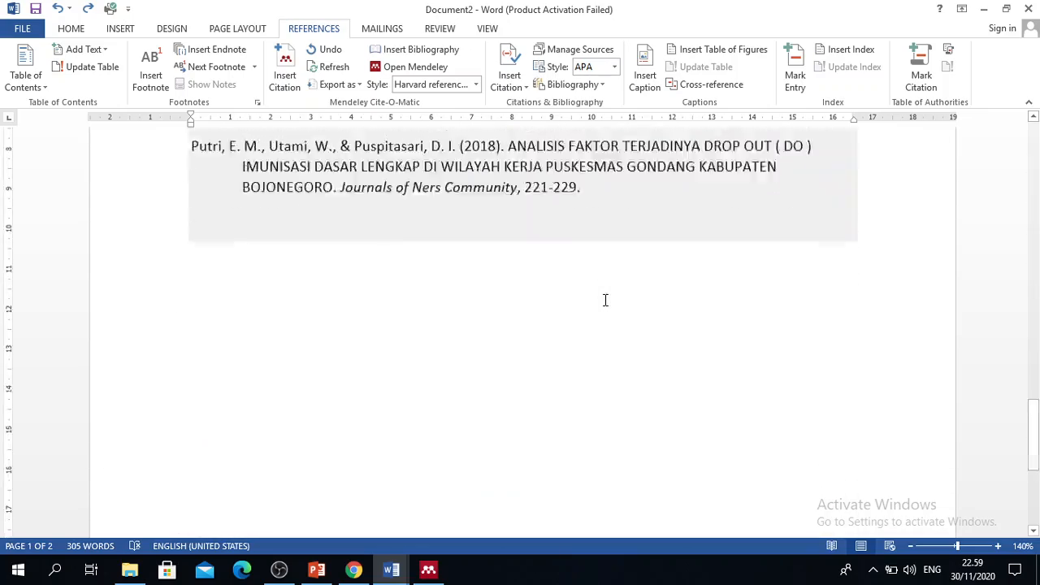
{"action": "scroll", "coordinate": [606, 301], "scroll_direction": "up", "scroll_amount": 9}
{"action": "scroll", "coordinate": [605, 301], "scroll_direction": "down", "scroll_amount": 2}
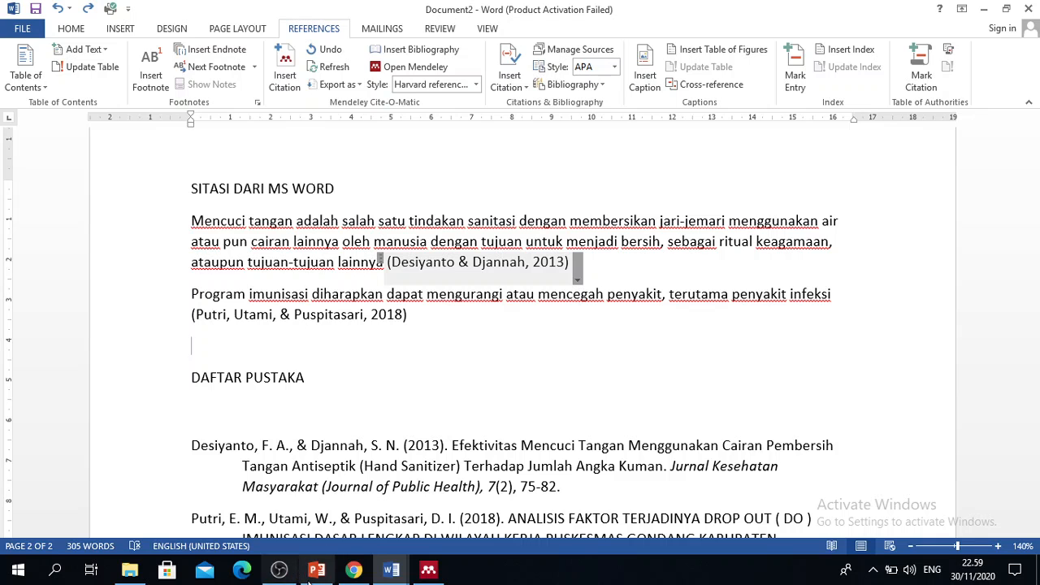
Switch to the PowerPoint presentation and, on the TUGAS slide 23, add "/ buku" after "jurnal" in the Mendeley assignment bullet.
{"action": "mouse_move", "coordinate": [316, 573]}
{"action": "left_click", "coordinate": [319, 512]}
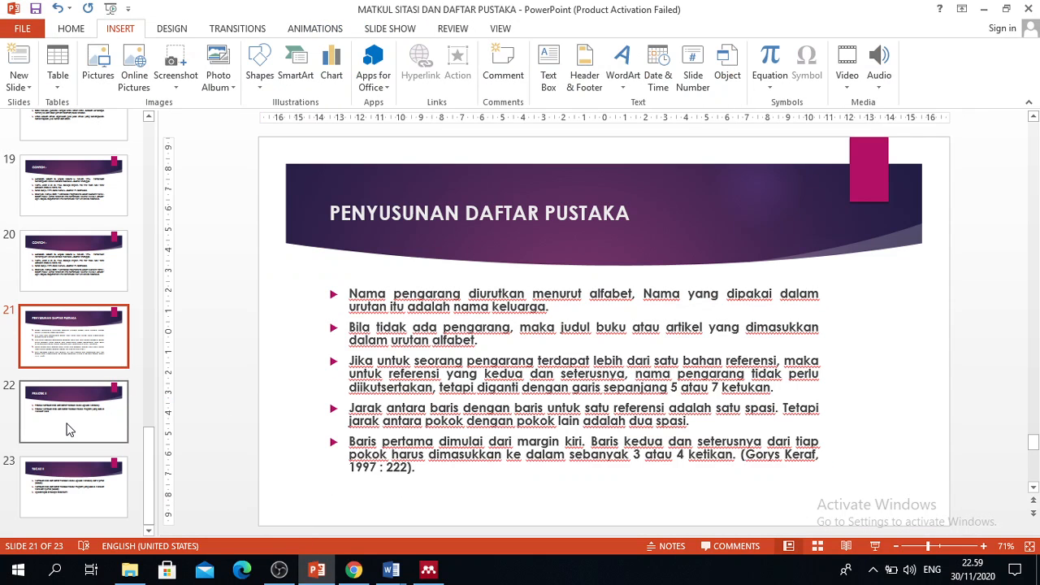
{"action": "left_click", "coordinate": [86, 508]}
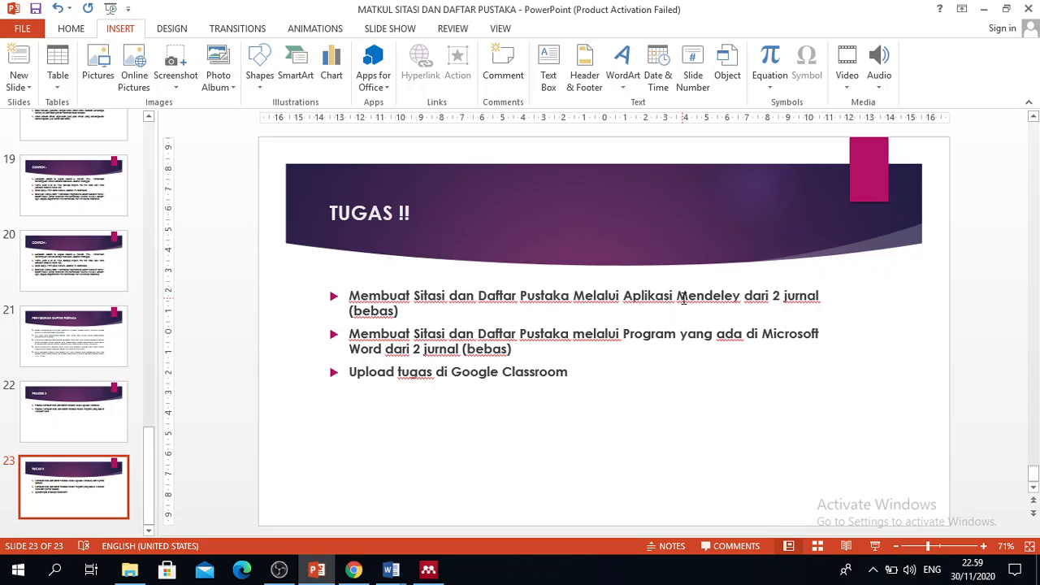
{"action": "left_click", "coordinate": [819, 296]}
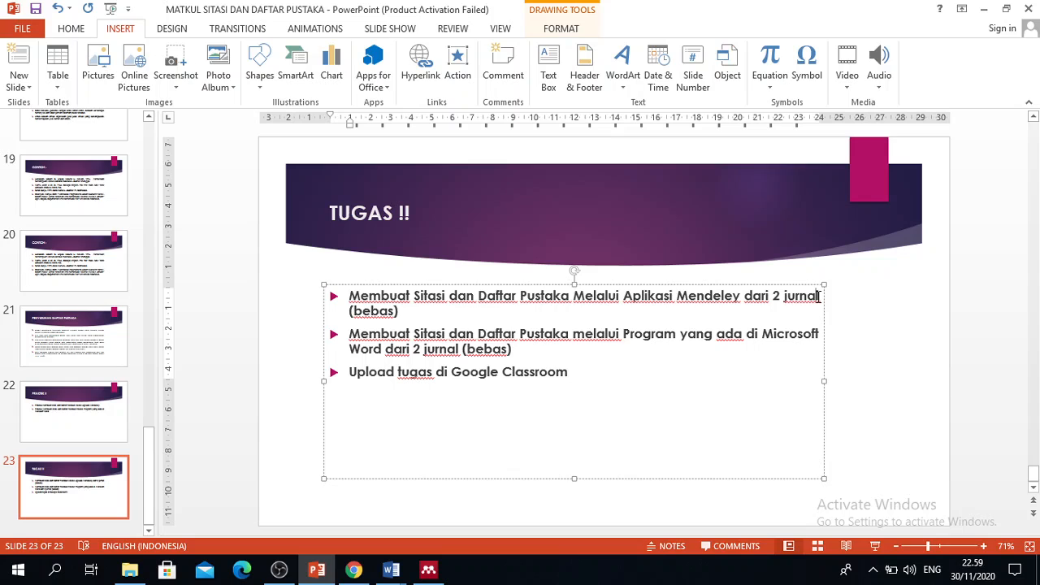
{"action": "type", "text": "/ buku"}
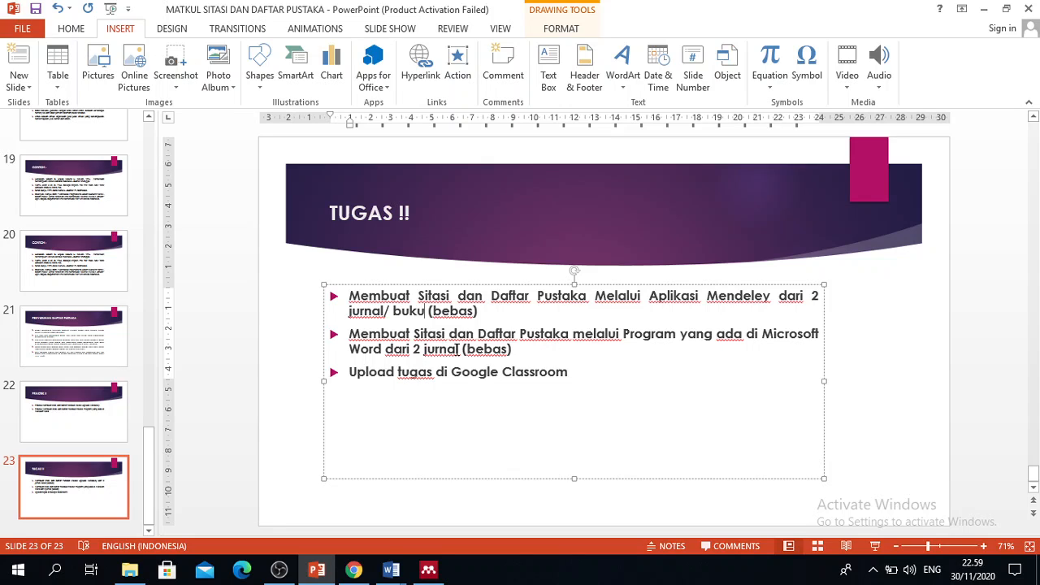
Add "/ buku" after "jurnal" in the Microsoft Word assignment bullet.
{"action": "left_click", "coordinate": [458, 349]}
{"action": "type", "text": "/ nuku"}
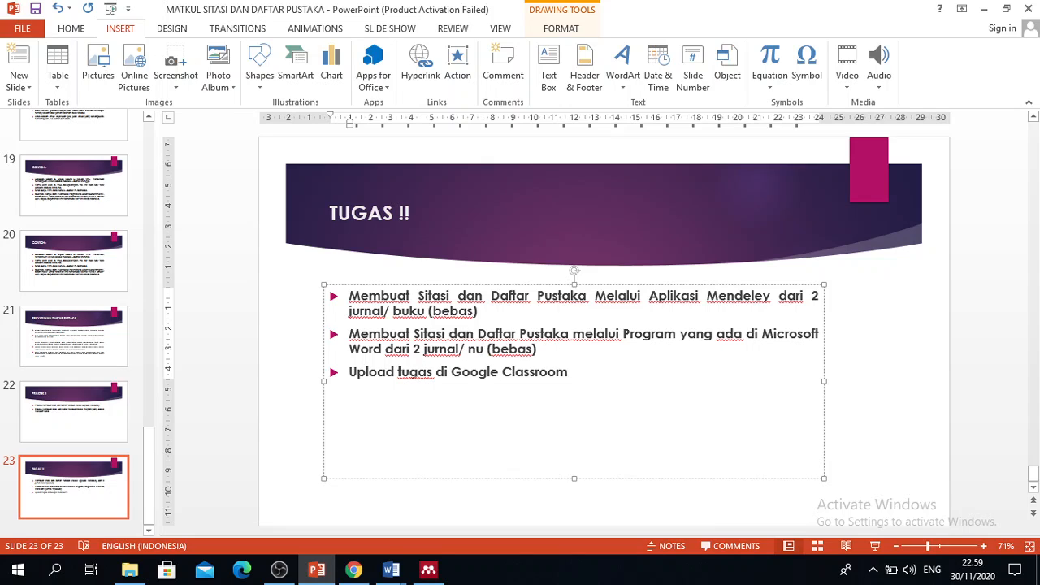
{"action": "key", "text": "BackSpace"}
{"action": "key", "text": "BackSpace"}
{"action": "key", "text": "BackSpace"}
{"action": "key", "text": "BackSpace"}
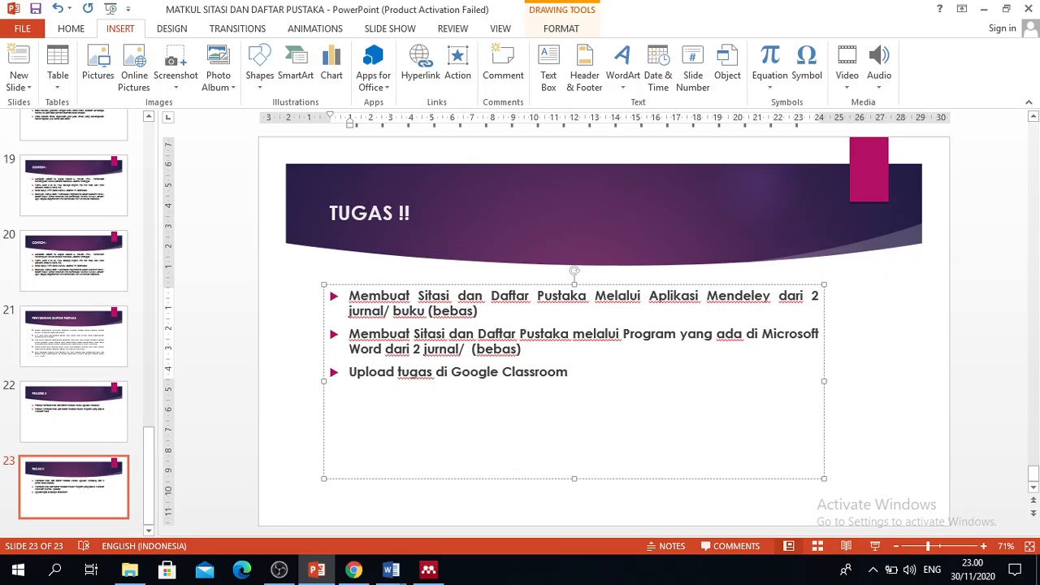
{"action": "type", "text": "buku"}
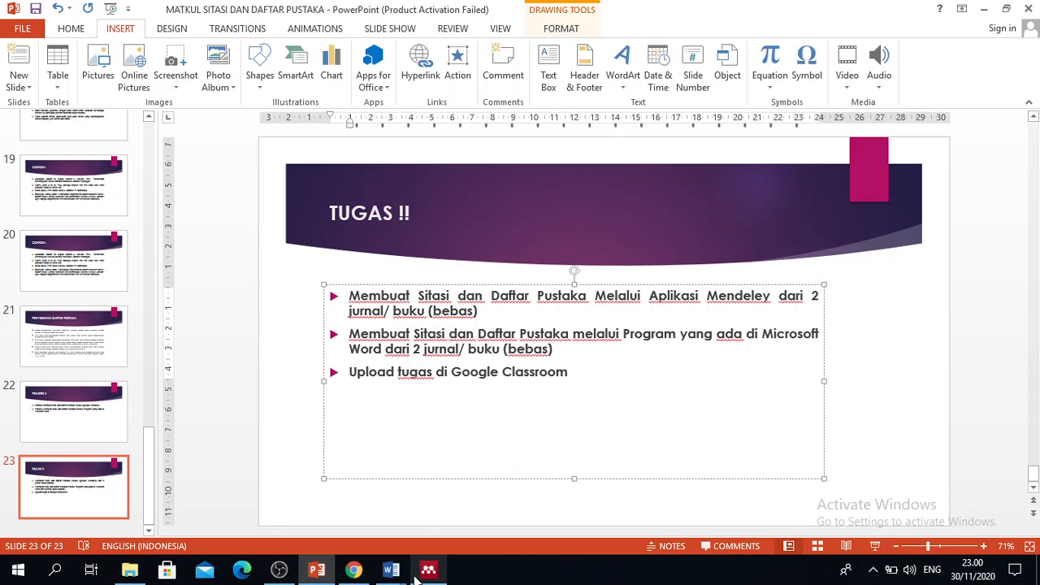
Switch back to the Word document and review the Mendeley section and the MS Word section, including both bibliographies.
{"action": "mouse_move", "coordinate": [391, 569]}
{"action": "left_click", "coordinate": [420, 471]}
{"action": "scroll", "coordinate": [186, 383], "scroll_direction": "up", "scroll_amount": 12}
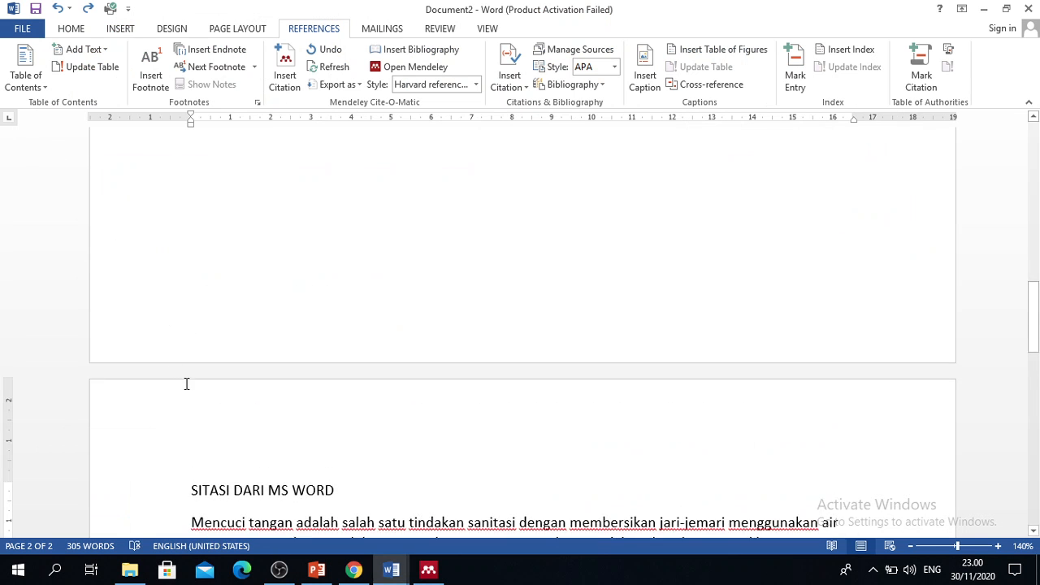
{"action": "triple_click", "coordinate": [187, 257]}
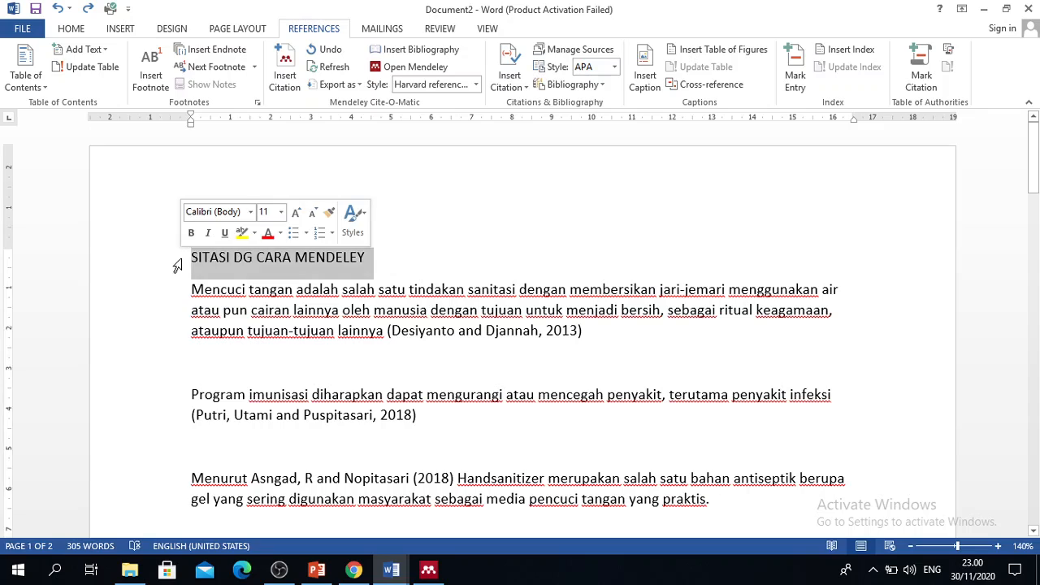
{"action": "left_click", "coordinate": [188, 258]}
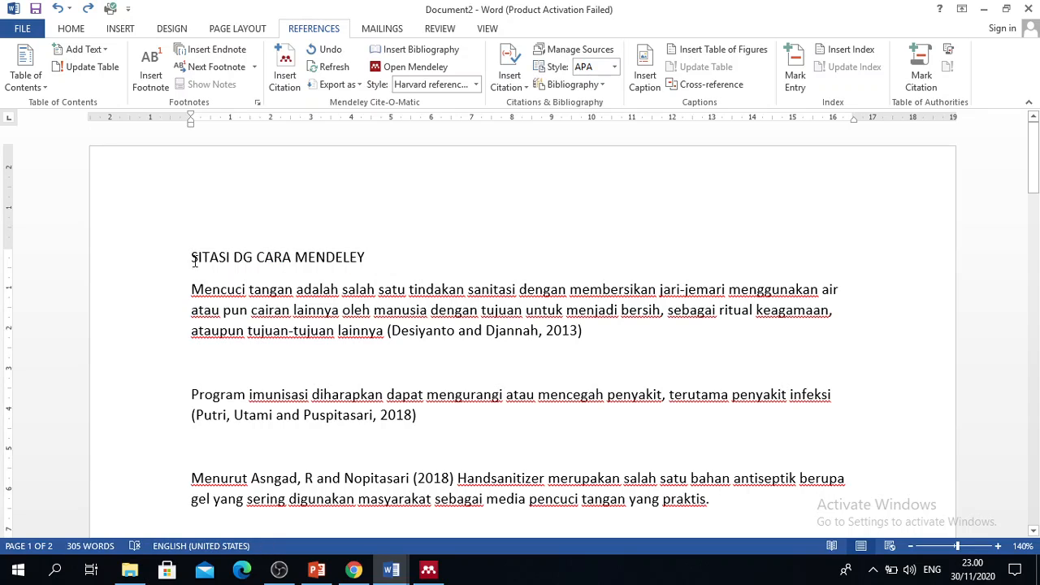
{"action": "scroll", "coordinate": [422, 271], "scroll_direction": "down", "scroll_amount": 8}
{"action": "scroll", "coordinate": [240, 243], "scroll_direction": "up", "scroll_amount": 6}
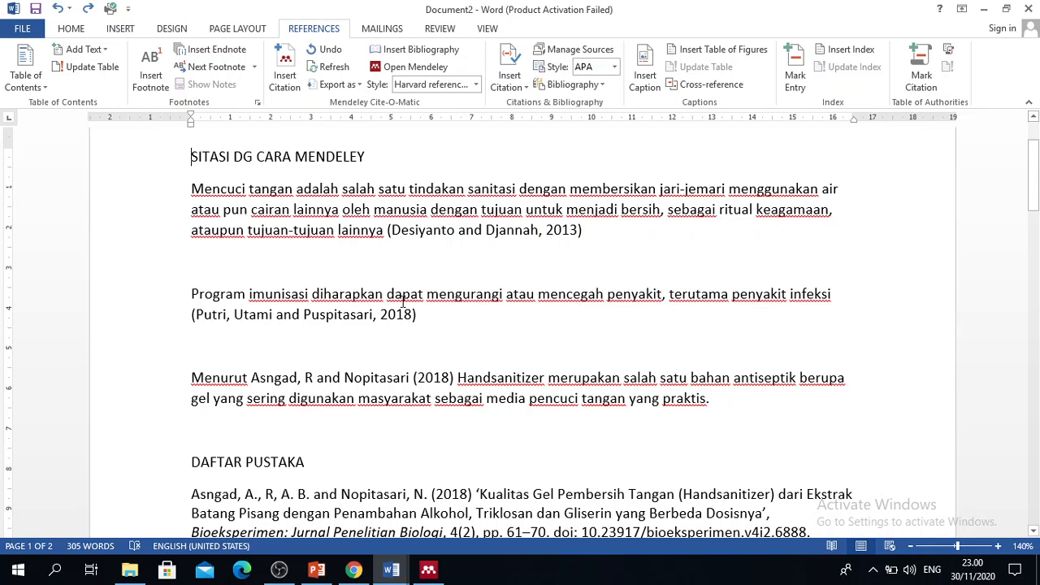
{"action": "scroll", "coordinate": [332, 383], "scroll_direction": "down", "scroll_amount": 5}
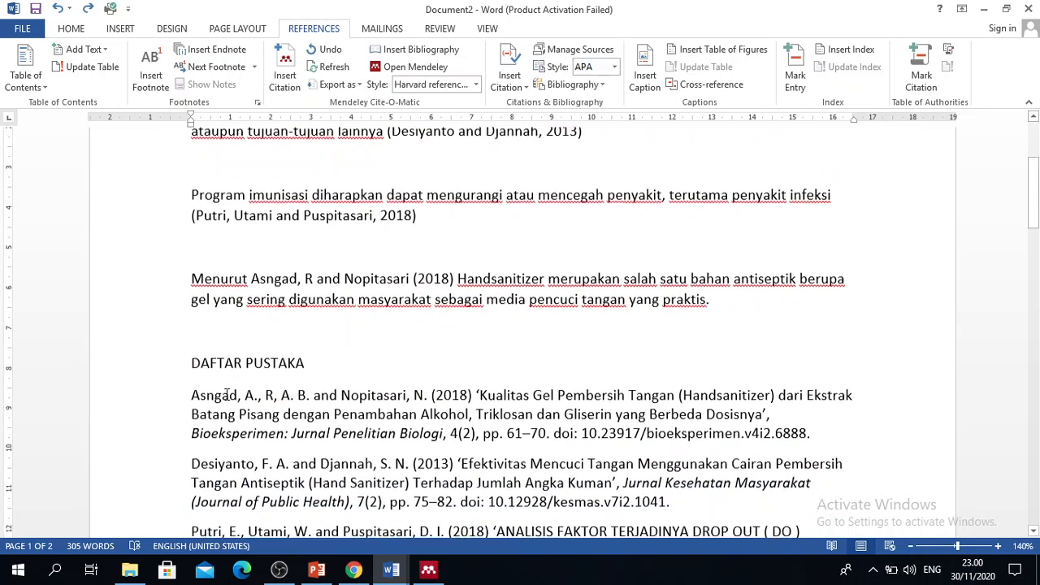
{"action": "scroll", "coordinate": [340, 392], "scroll_direction": "down", "scroll_amount": 10}
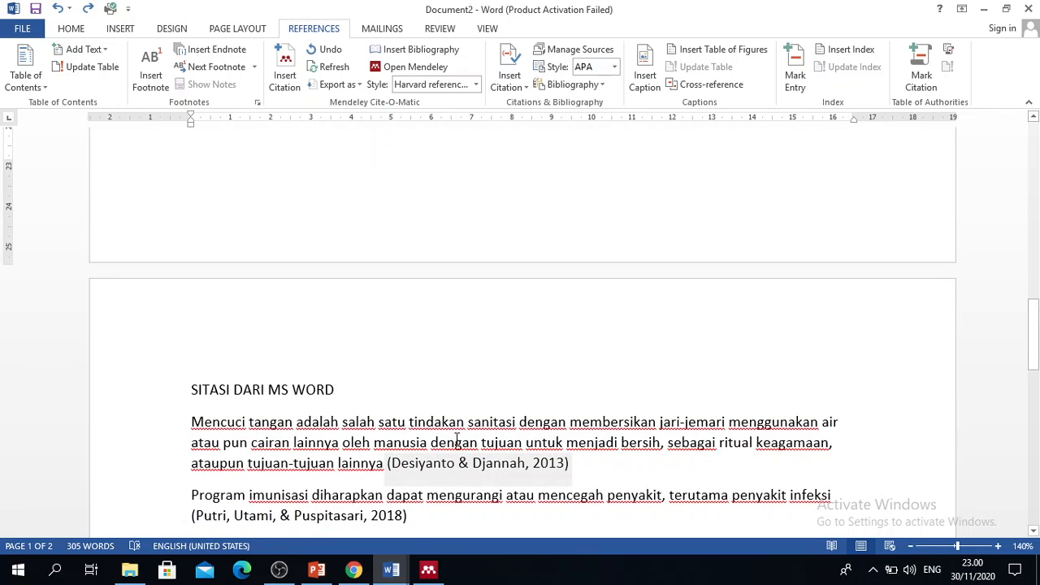
{"action": "scroll", "coordinate": [418, 443], "scroll_direction": "down", "scroll_amount": 4}
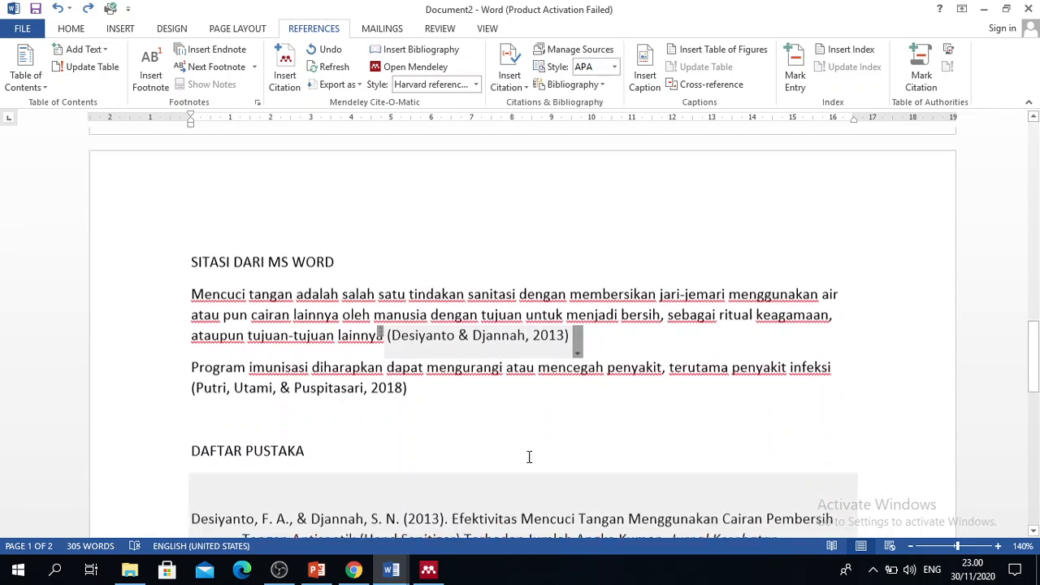
{"action": "scroll", "coordinate": [478, 373], "scroll_direction": "down", "scroll_amount": 10}
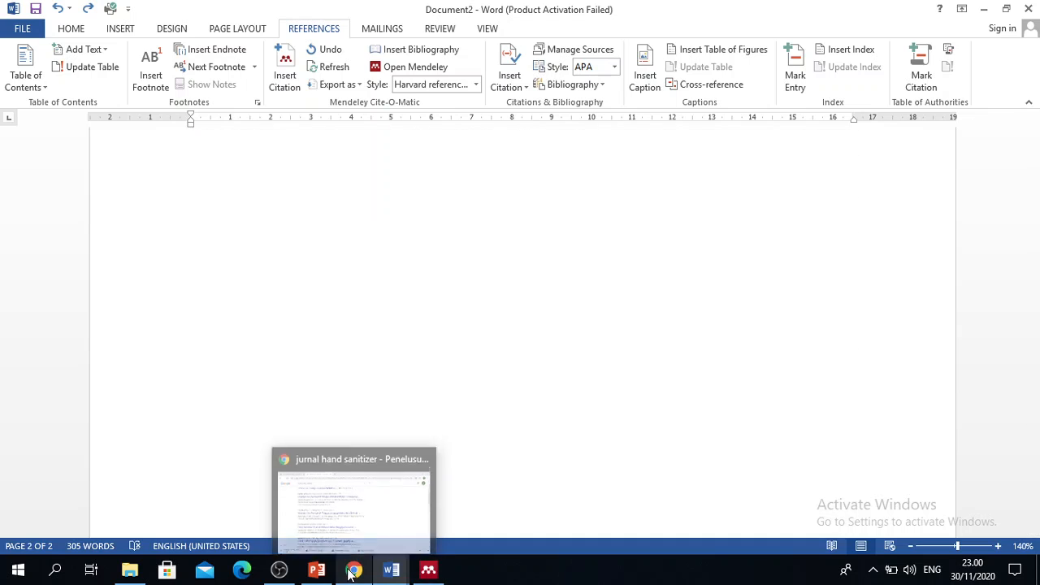
{"action": "left_click", "coordinate": [353, 570]}
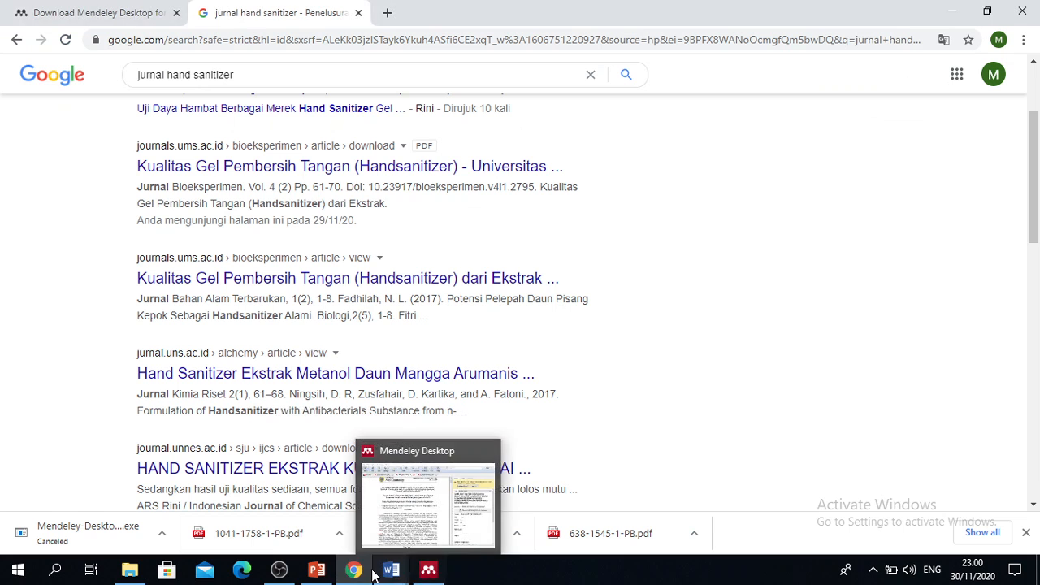
{"action": "left_click", "coordinate": [331, 579]}
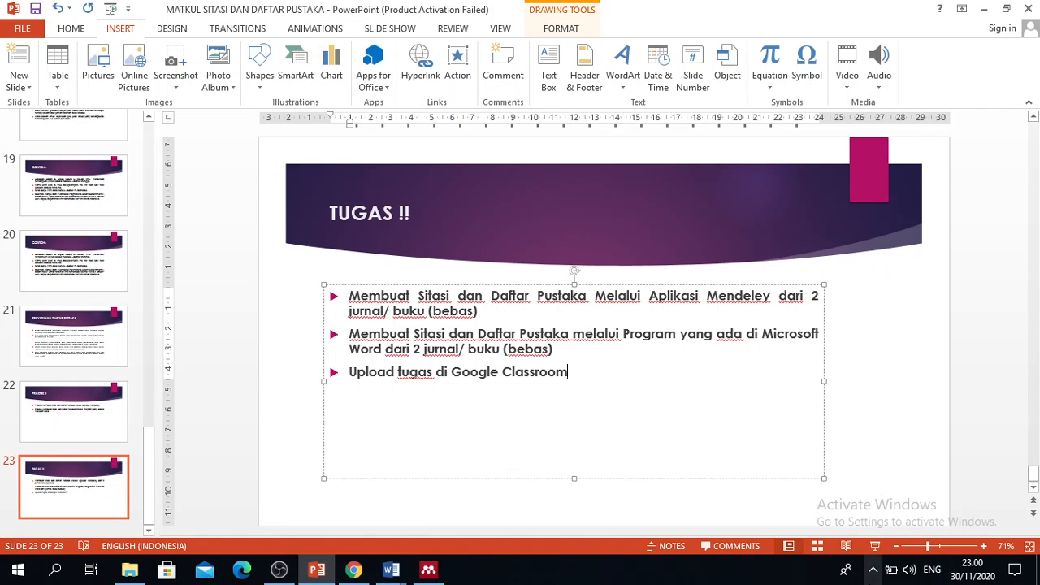
{"action": "left_click", "coordinate": [280, 571]}
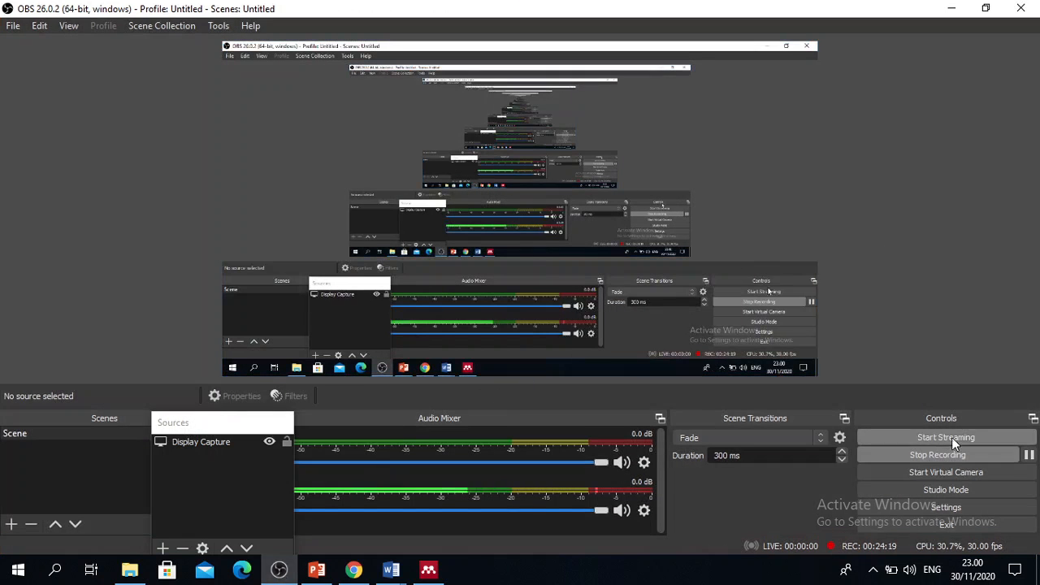